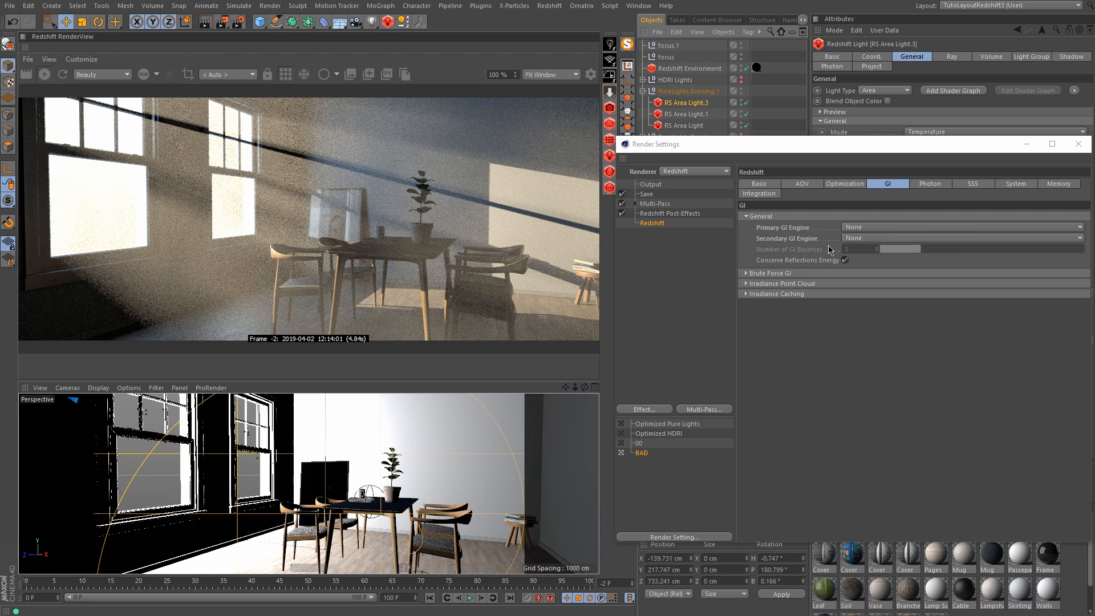
# Step: Disable the Redshift Environment object and set the unified sampling's Adaptive Error Threshold to 0.01
pyautogui.click(747, 68)
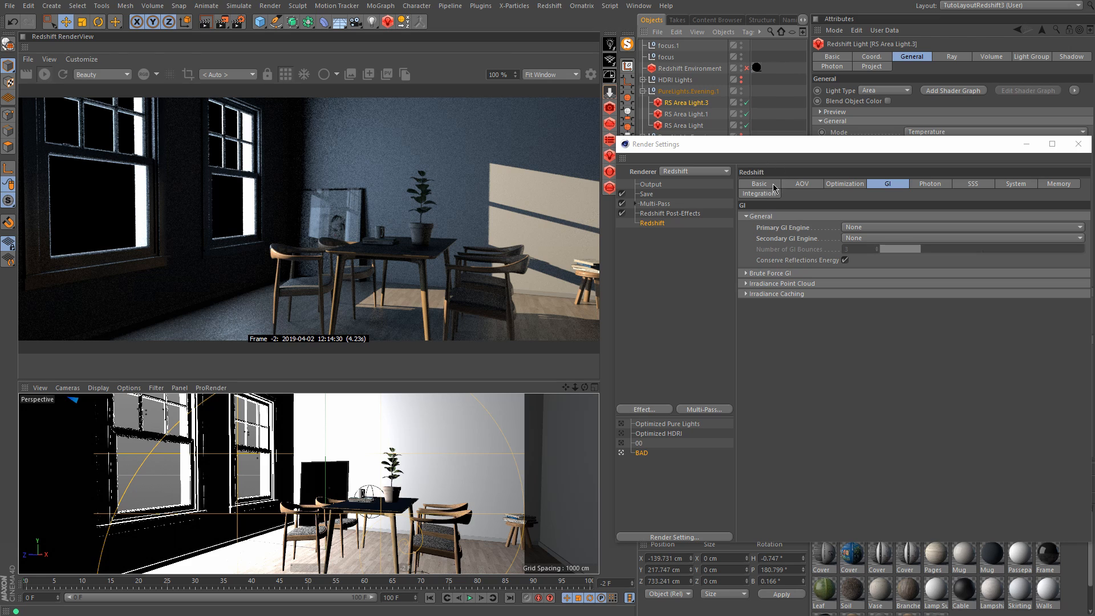
pyautogui.click(774, 188)
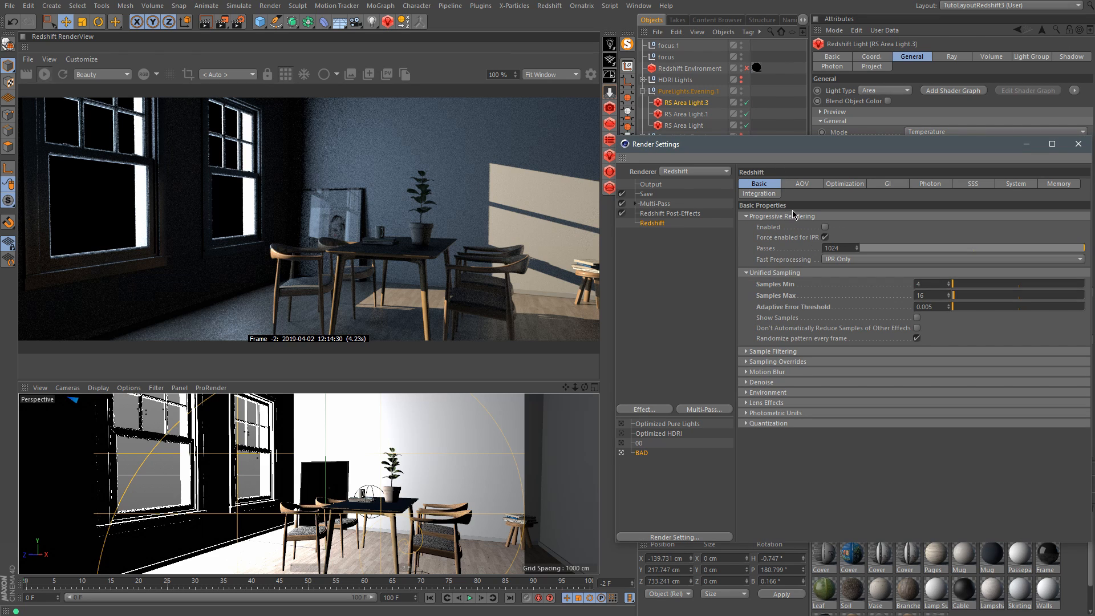
pyautogui.moveTo(933, 307); pyautogui.dragTo(926, 307)
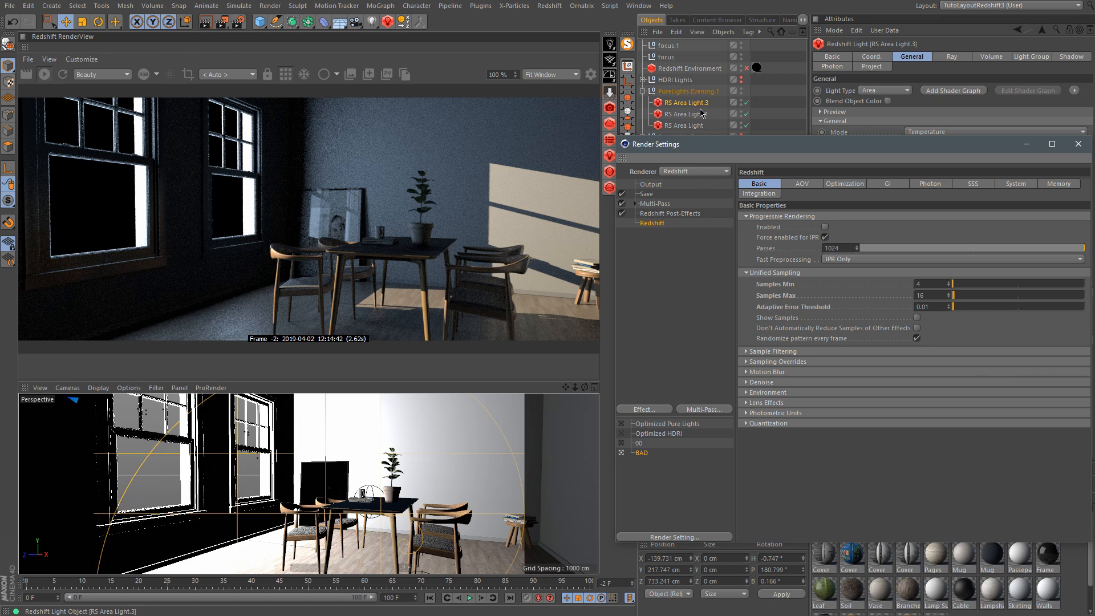
# Step: Set the unified sampling to a maximum of 512 samples and a minimum of 16
pyautogui.click(779, 363)
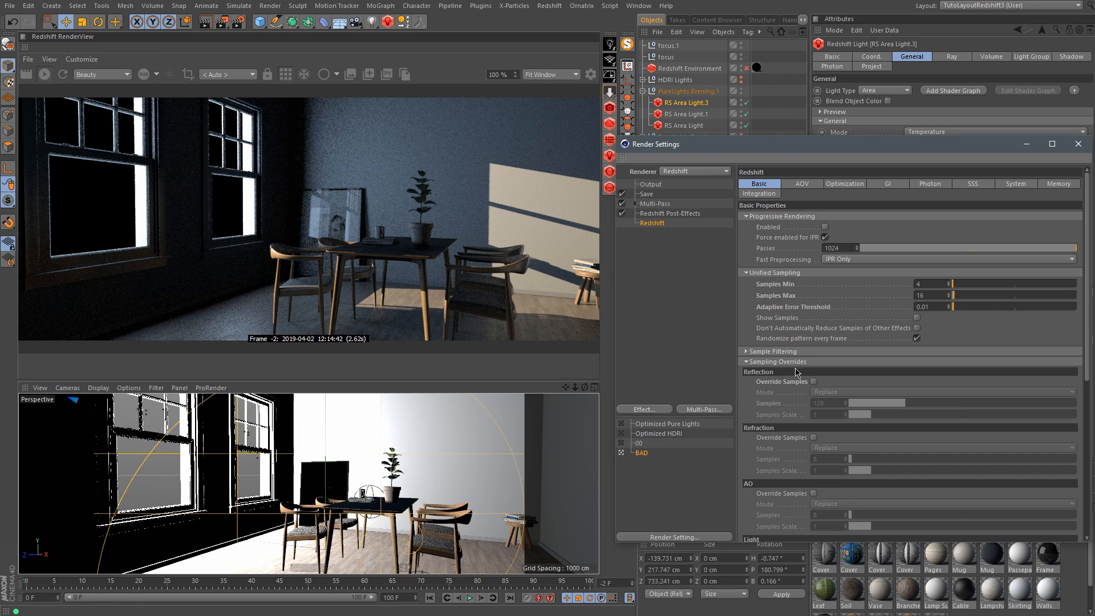
pyautogui.click(781, 362)
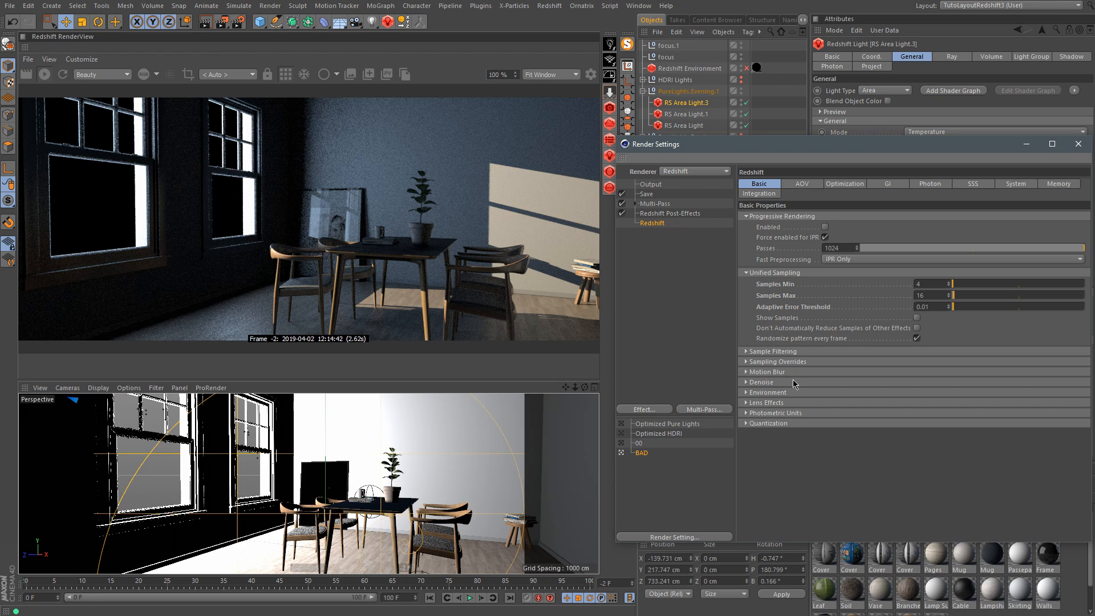
pyautogui.moveTo(934, 296); pyautogui.dragTo(921, 287)
pyautogui.click(935, 295)
pyautogui.click(938, 285)
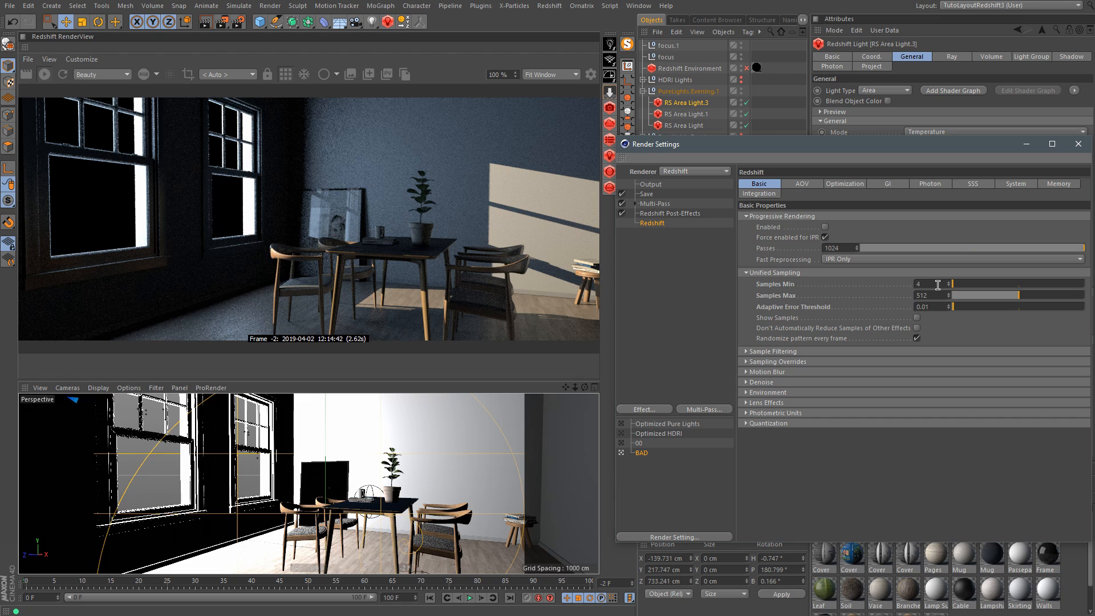
pyautogui.write('16')
pyautogui.press('Return')
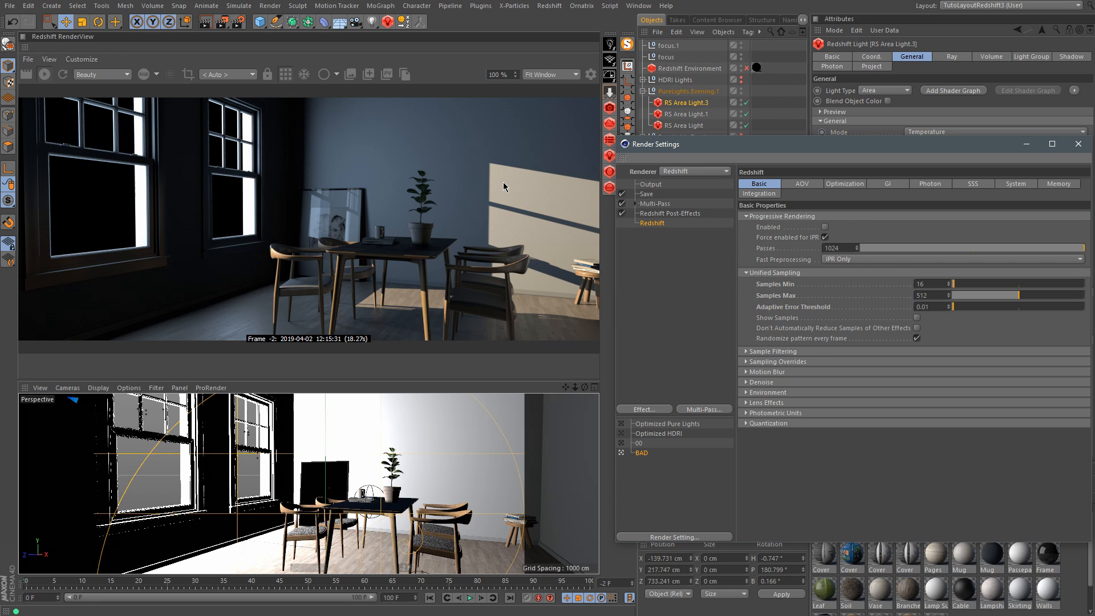
# Step: Examine the rendered room up close for remaining noise around the windows, walls and table, and return to the full frame
pyautogui.keyDown('alt'); pyautogui.moveTo(503, 182); pyautogui.dragTo(715, 154, button='right'); pyautogui.keyUp('alt')
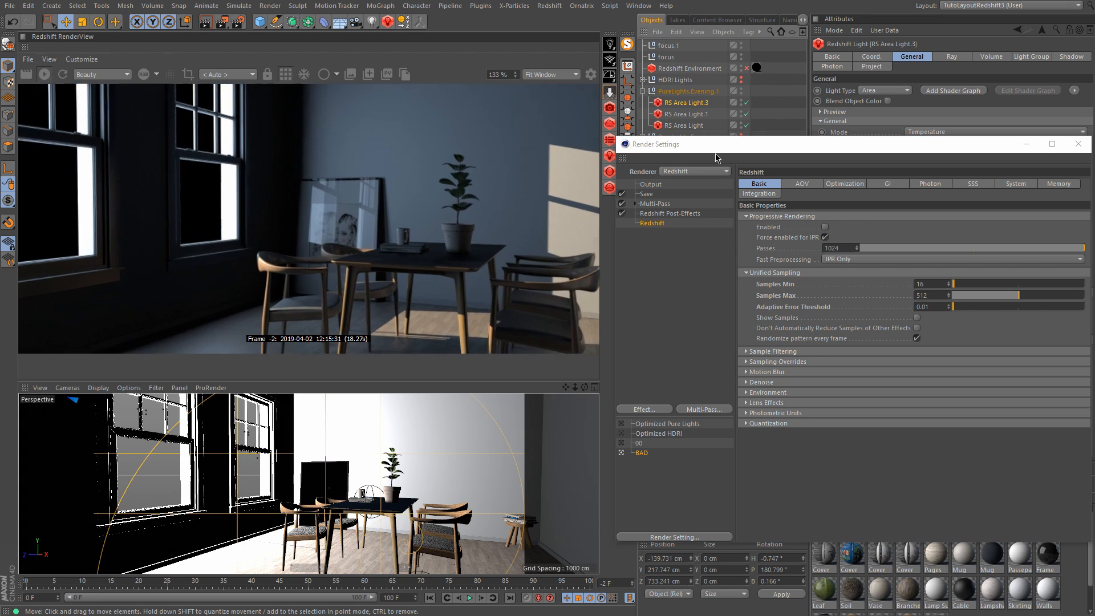
pyautogui.keyDown('alt'); pyautogui.moveTo(365, 166); pyautogui.dragTo(388, 201, button='middle'); pyautogui.keyUp('alt')
pyautogui.keyDown('alt'); pyautogui.moveTo(388, 200); pyautogui.dragTo(679, 144, button='right'); pyautogui.keyUp('alt')
pyautogui.keyDown('alt'); pyautogui.moveTo(311, 248); pyautogui.dragTo(276, 227, button='middle'); pyautogui.keyUp('alt')
pyautogui.keyDown('alt'); pyautogui.moveTo(627, 188); pyautogui.dragTo(394, 269, button='right'); pyautogui.keyUp('alt')
pyautogui.moveTo(397, 269)
pyautogui.keyDown('alt'); pyautogui.mouseDown(button='middle')
pyautogui.moveTo(396, 249)
pyautogui.moveTo(409, 262)
pyautogui.mouseUp(button='middle'); pyautogui.keyUp('alt')
pyautogui.keyDown('alt'); pyautogui.moveTo(410, 262); pyautogui.dragTo(408, 259, button='right'); pyautogui.keyUp('alt')
pyautogui.keyDown('alt'); pyautogui.moveTo(409, 259); pyautogui.dragTo(422, 248, button='middle'); pyautogui.keyUp('alt')
pyautogui.keyDown('alt'); pyautogui.moveTo(422, 248); pyautogui.dragTo(421, 245, button='right'); pyautogui.keyUp('alt')
pyautogui.keyDown('alt'); pyautogui.moveTo(421, 246); pyautogui.dragTo(403, 249, button='middle'); pyautogui.keyUp('alt')
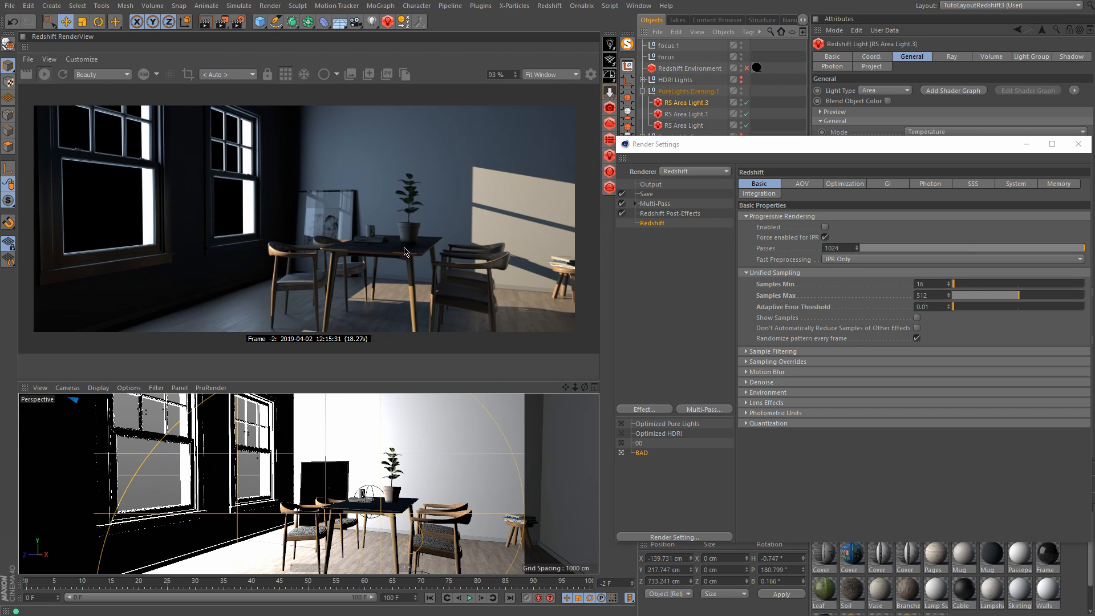
pyautogui.doubleClick(398, 278)
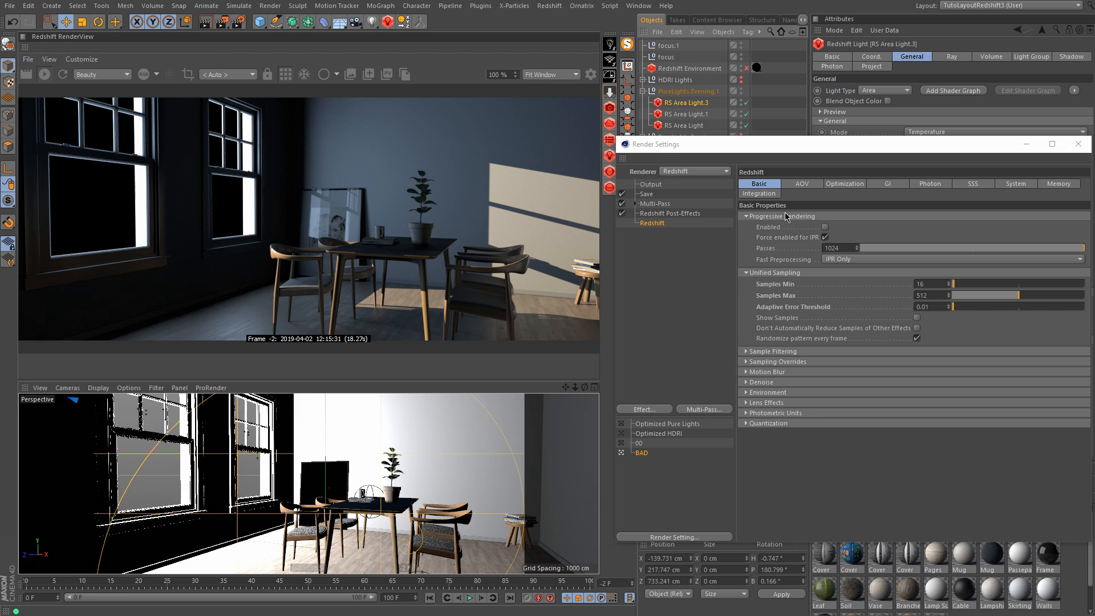
# Step: Set the primary GI engine to Brute Force and the secondary GI engine to Irradiance Point Cloud
pyautogui.click(888, 184)
pyautogui.click(893, 228)
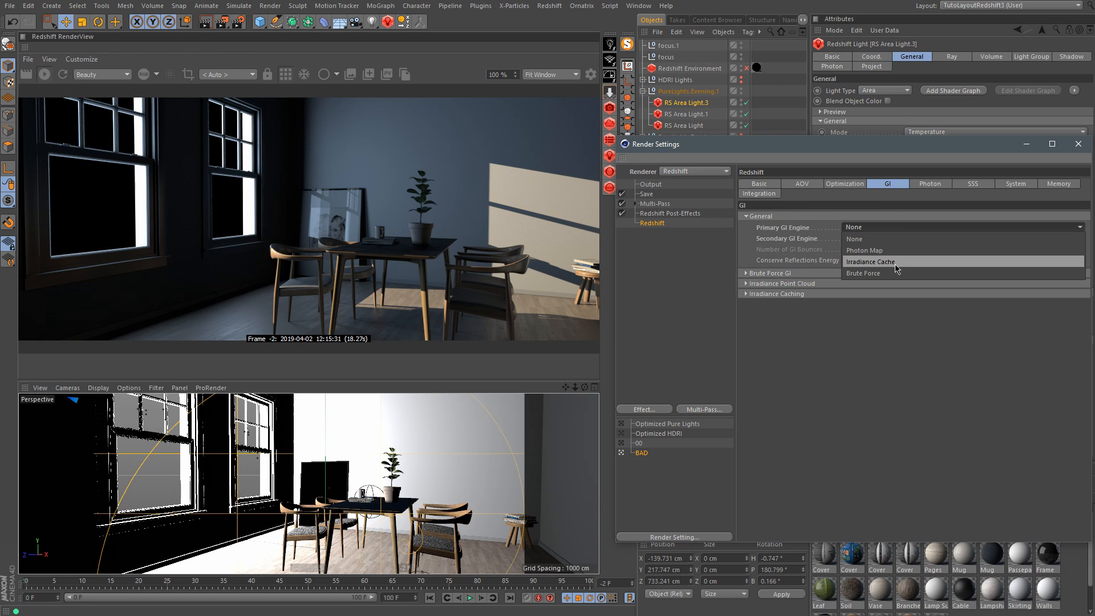
pyautogui.click(892, 273)
pyautogui.click(885, 239)
pyautogui.click(907, 273)
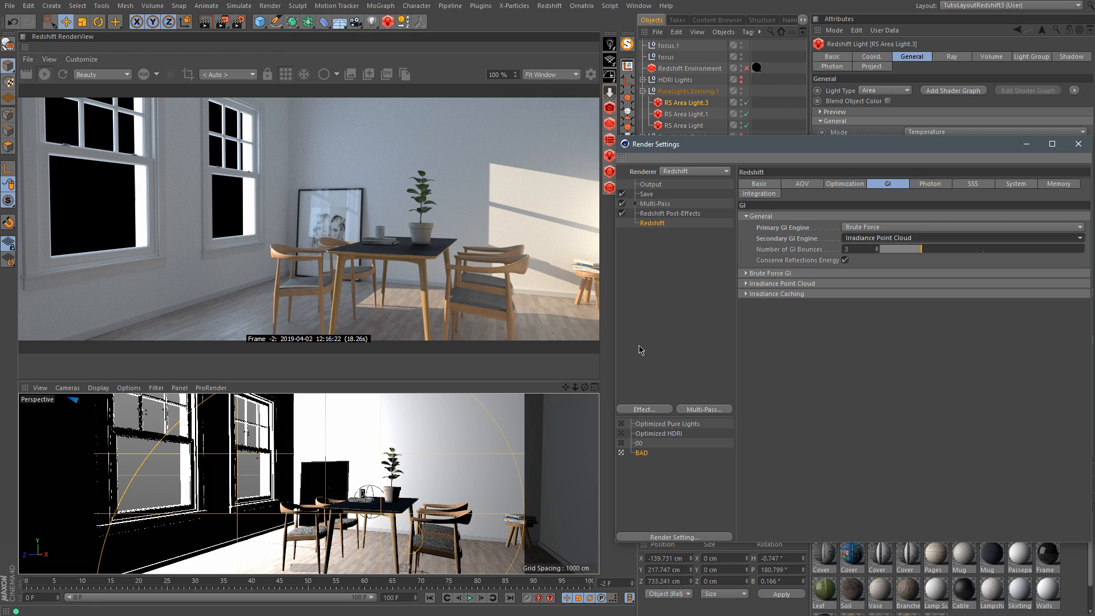
# Step: Set the Brute Force GI number of rays to 1024
pyautogui.click(768, 273)
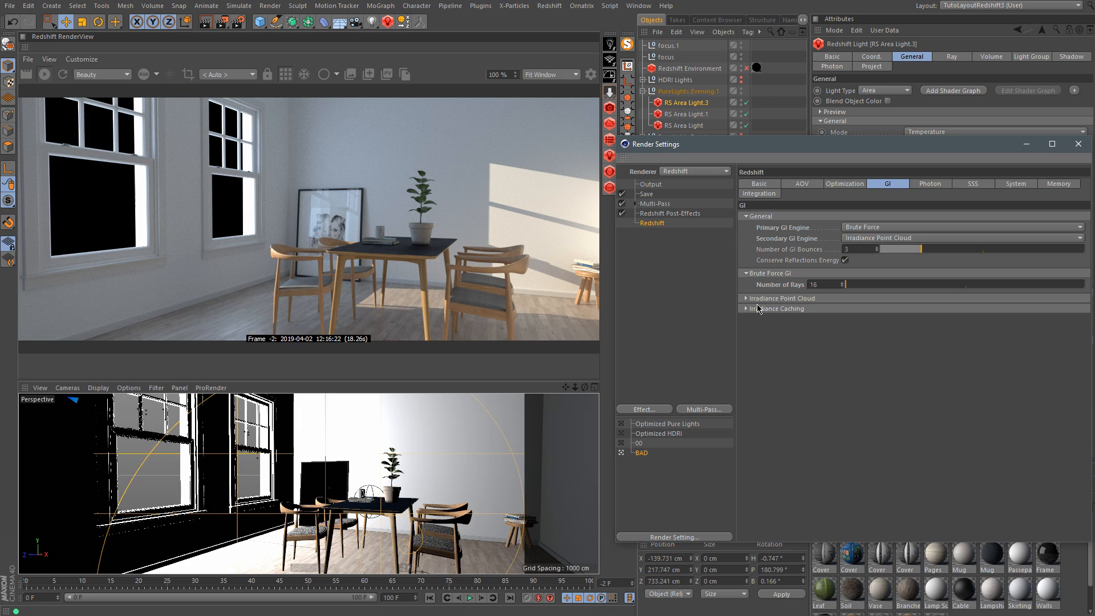
pyautogui.doubleClick(827, 284)
pyautogui.write('1024')
# Step: Inspect the wall noise beside the window and multiply the Brute Force GI rays by 4, to 4096
pyautogui.doubleClick(828, 285)
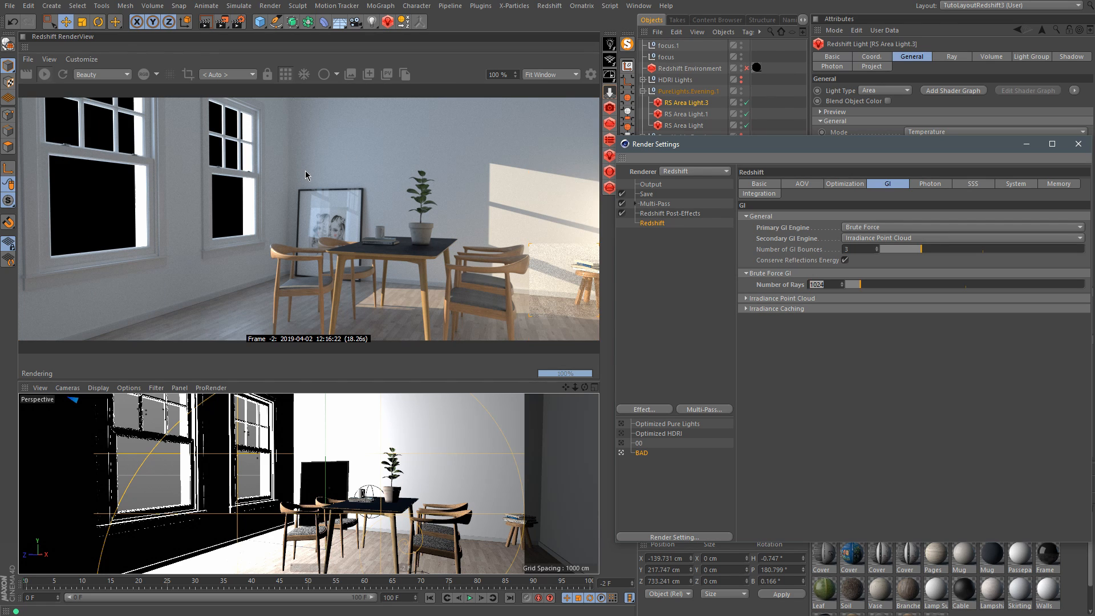
pyautogui.scroll(5, 283, 150)
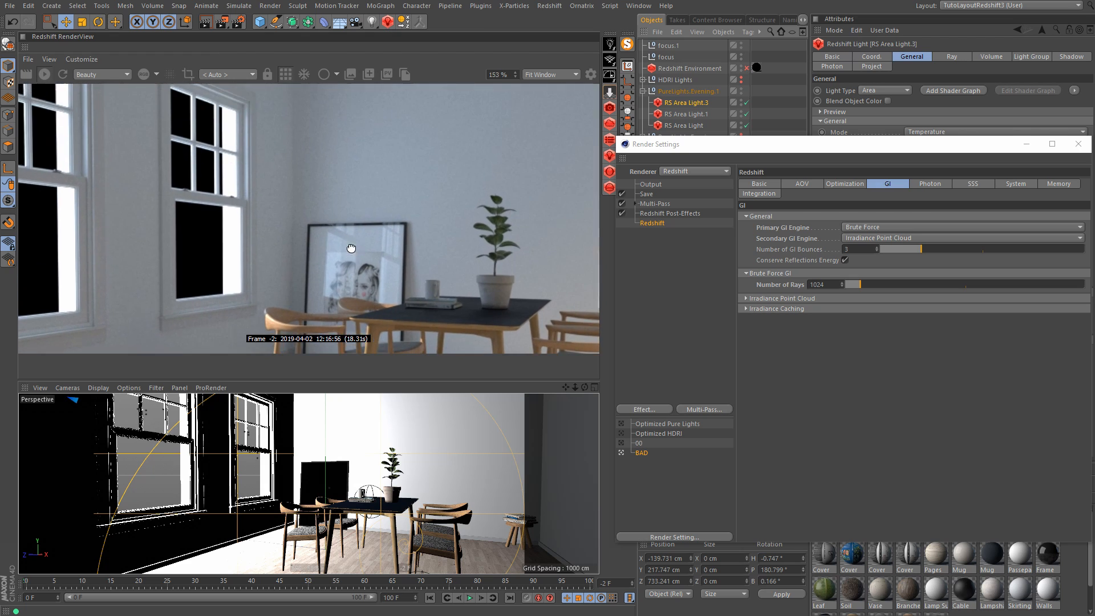
pyautogui.moveTo(315, 213); pyautogui.dragTo(318, 210)
pyautogui.click(828, 285)
pyautogui.write('*')
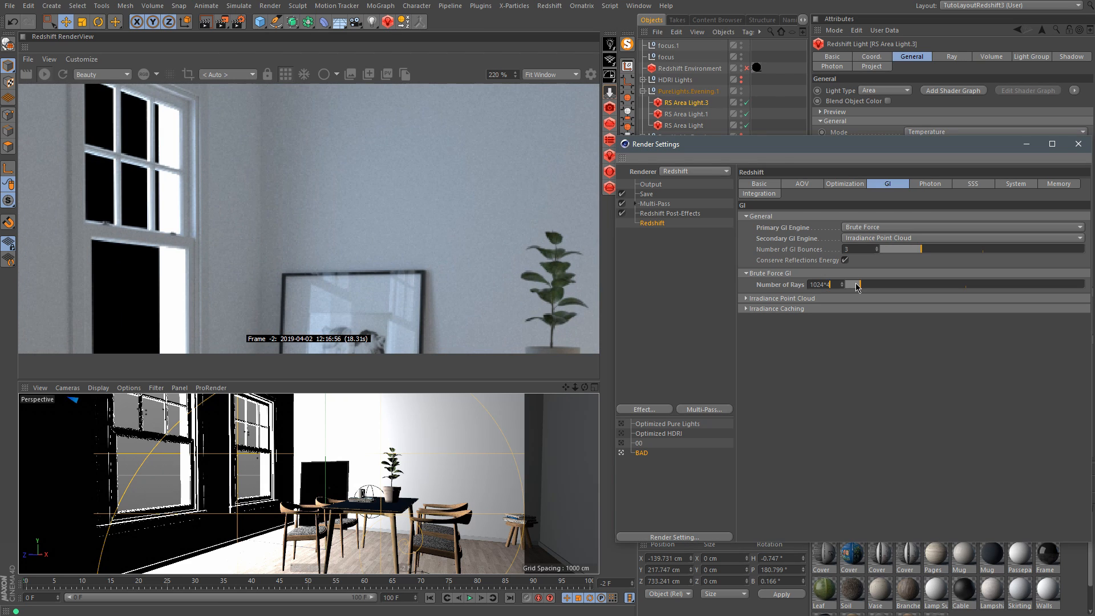
pyautogui.write('4')
pyautogui.press('Return')
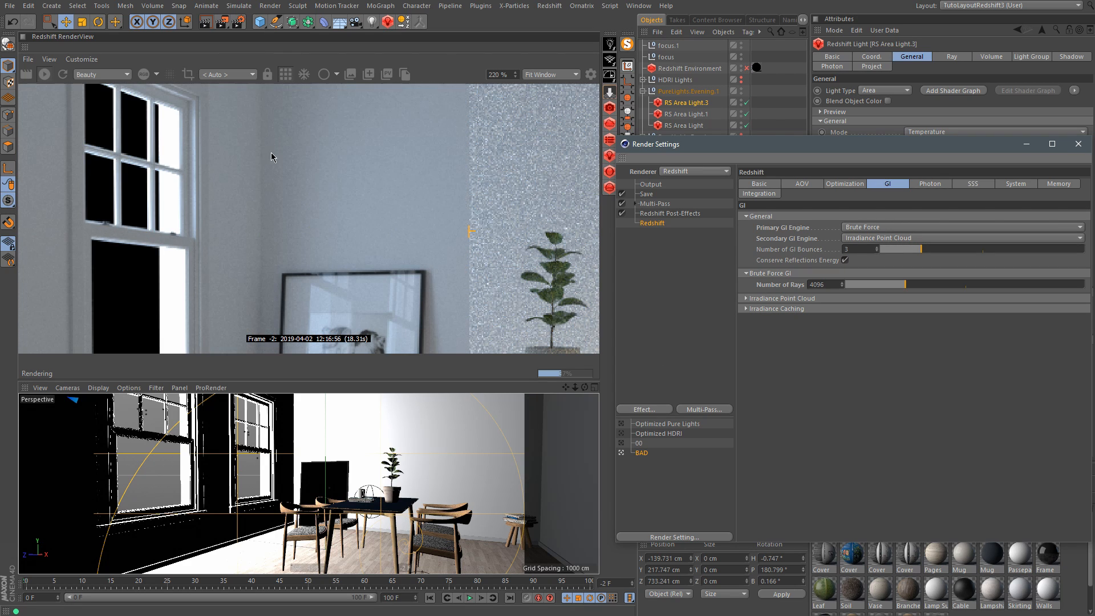
# Step: Restrict rendering to a region on the wall corner above the picture frame and bring up the stored render snapshots
pyautogui.moveTo(243, 98); pyautogui.dragTo(425, 284)
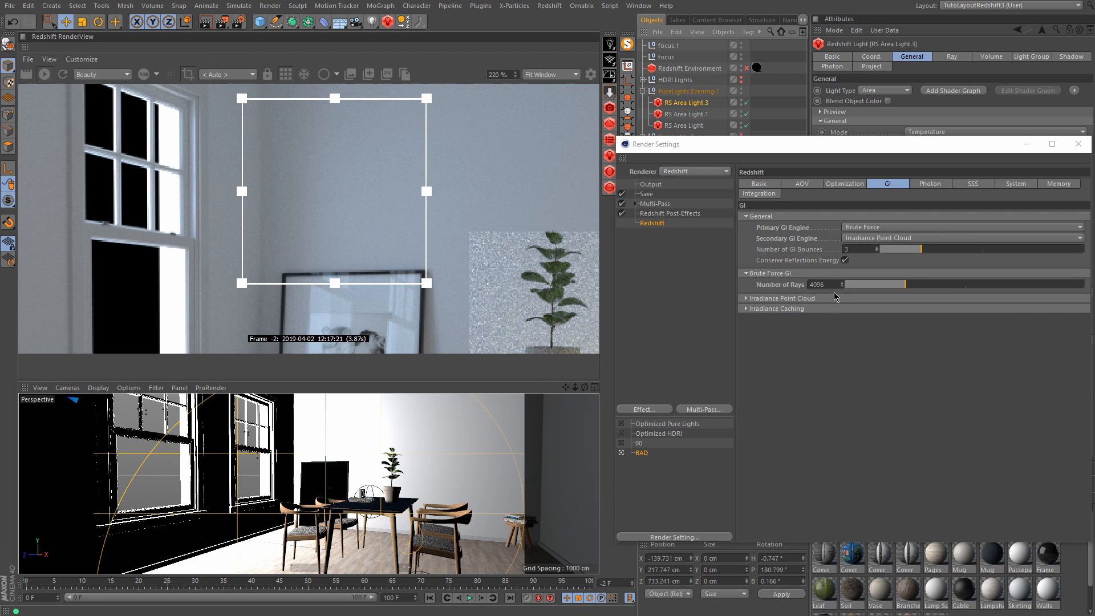
pyautogui.click(822, 284)
pyautogui.click(369, 75)
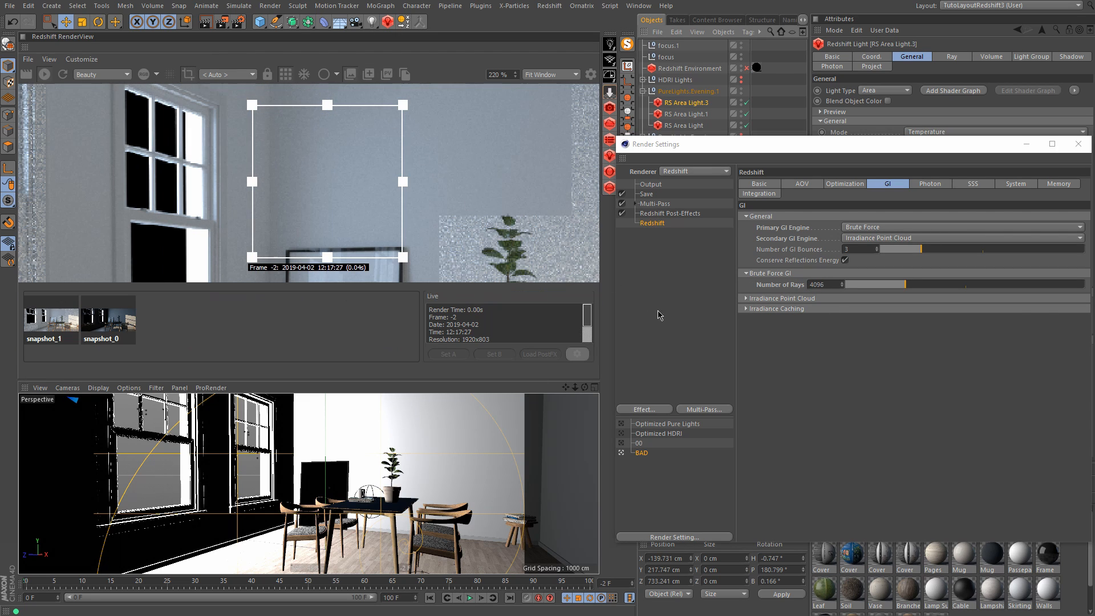
# Step: Set the Brute Force GI number of rays back to 1024 for the wall region
pyautogui.moveTo(828, 284); pyautogui.dragTo(772, 268)
pyautogui.write('1024')
pyautogui.press('Return')
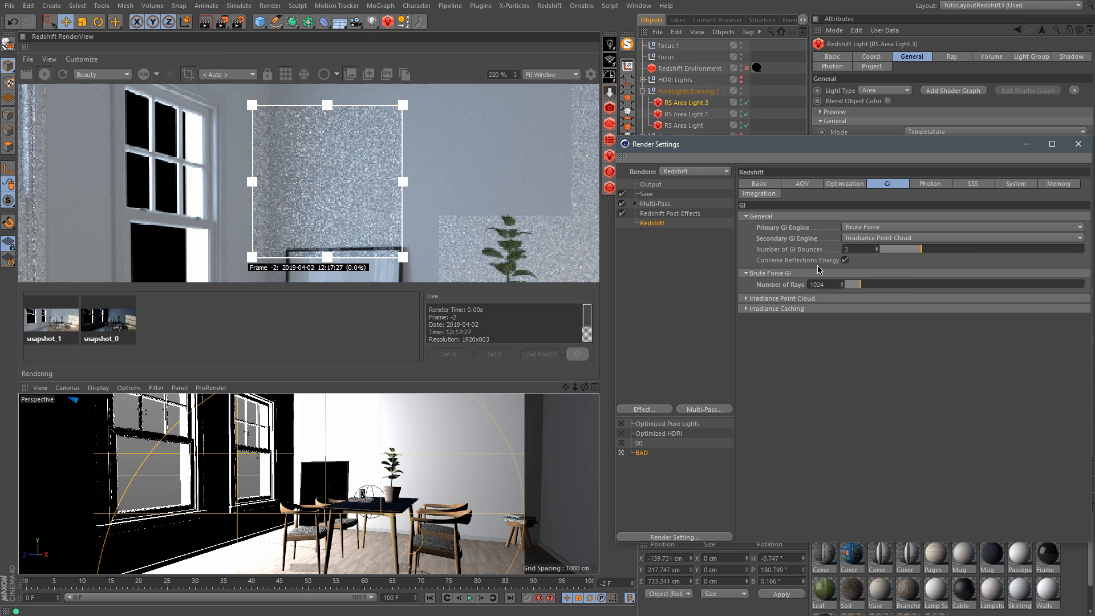
# Step: Compare the stored snapshot of the wall with the live region render by switching between them repeatedly
pyautogui.click(75, 323)
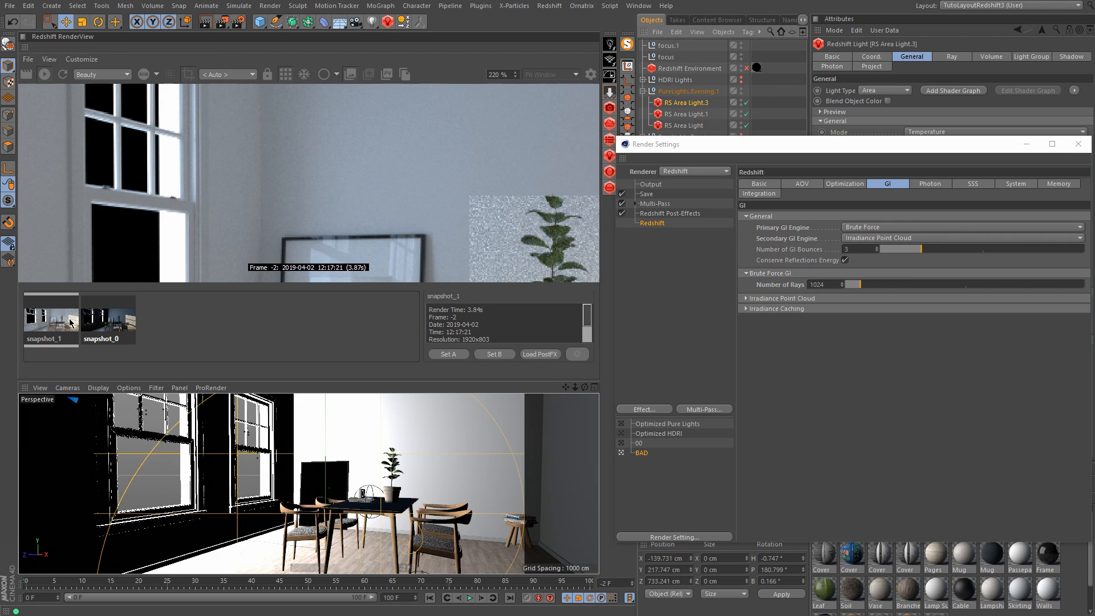
pyautogui.click(70, 321)
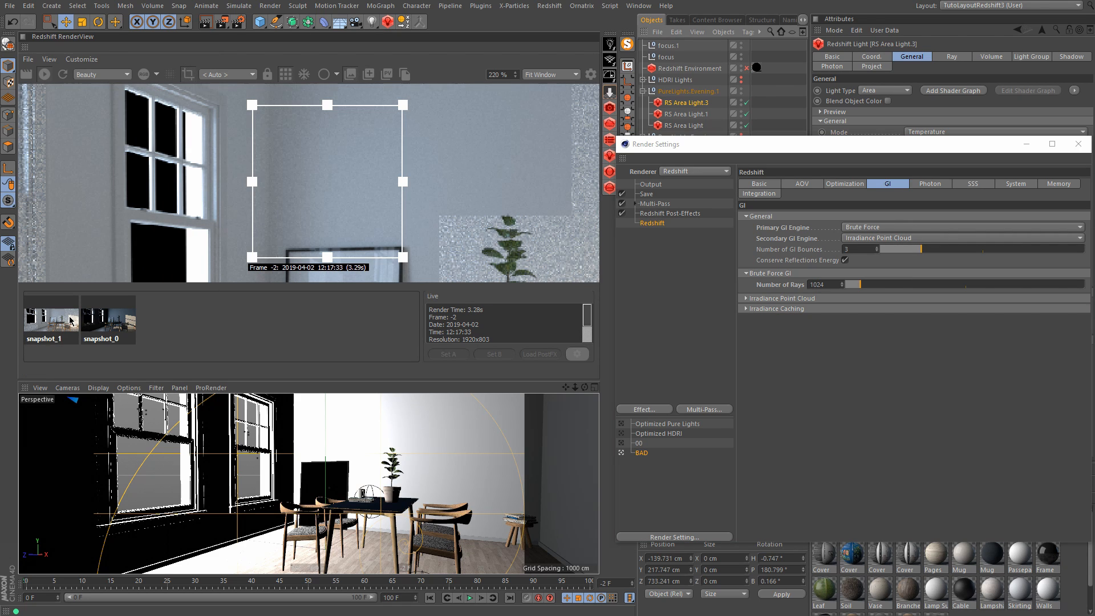
pyautogui.click(65, 324)
pyautogui.click(65, 324)
pyautogui.click(64, 324)
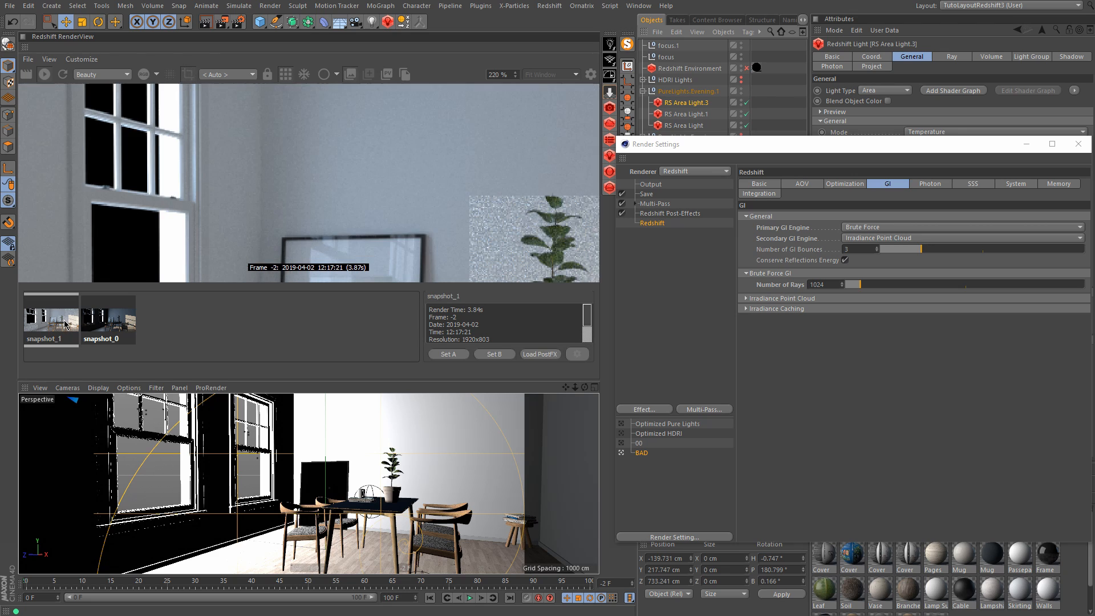
pyautogui.doubleClick(65, 325)
pyautogui.click(65, 328)
pyautogui.click(65, 324)
pyautogui.click(65, 324)
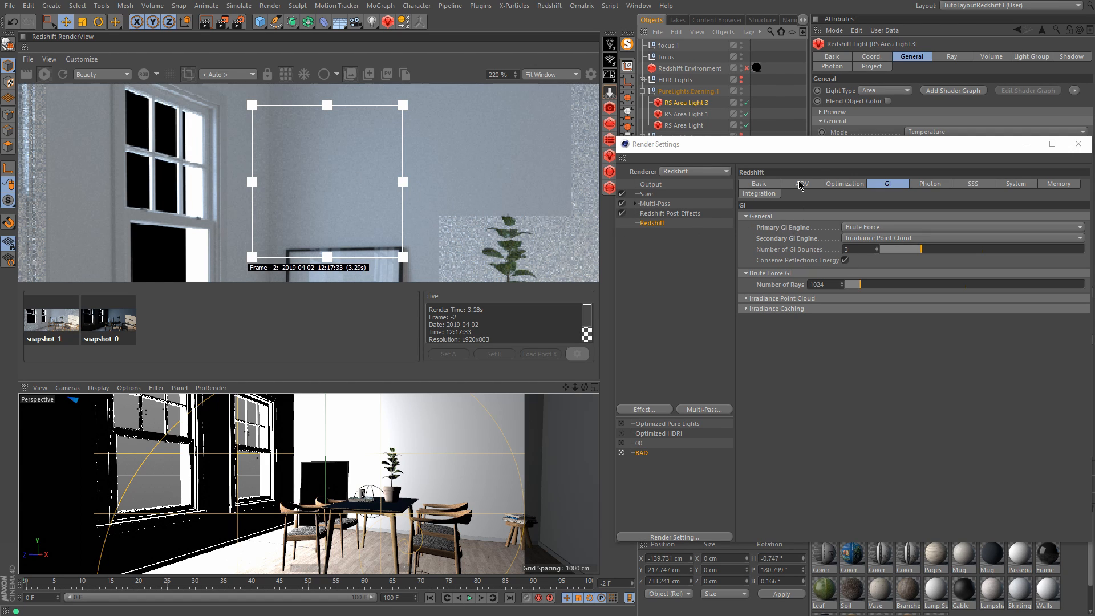
# Step: Raise the unified sampling to a minimum of 32 samples and a maximum of 4096
pyautogui.click(773, 184)
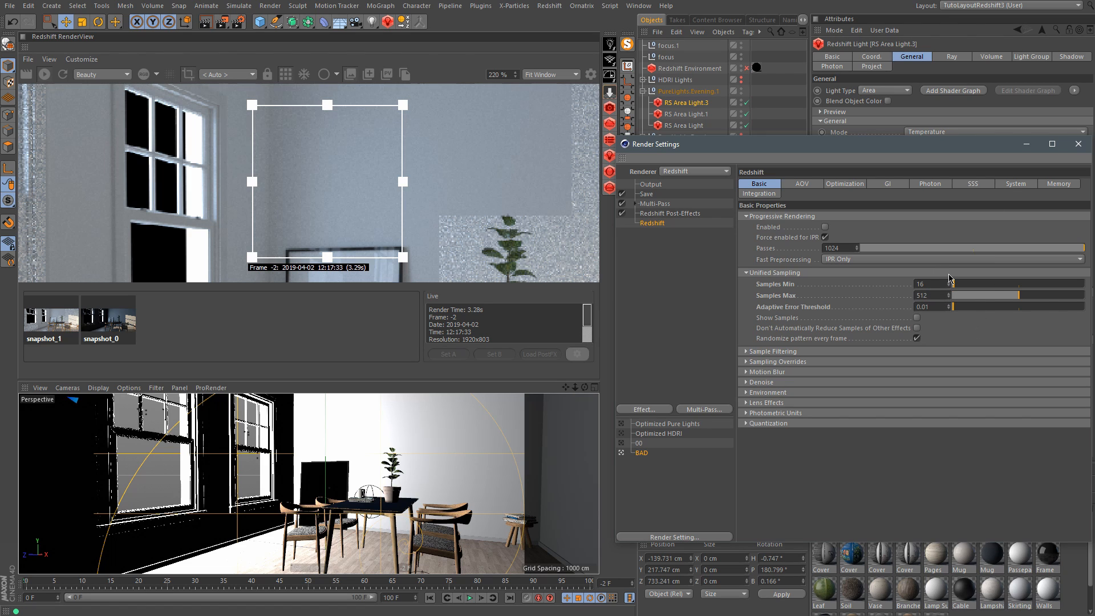
pyautogui.press('Return')
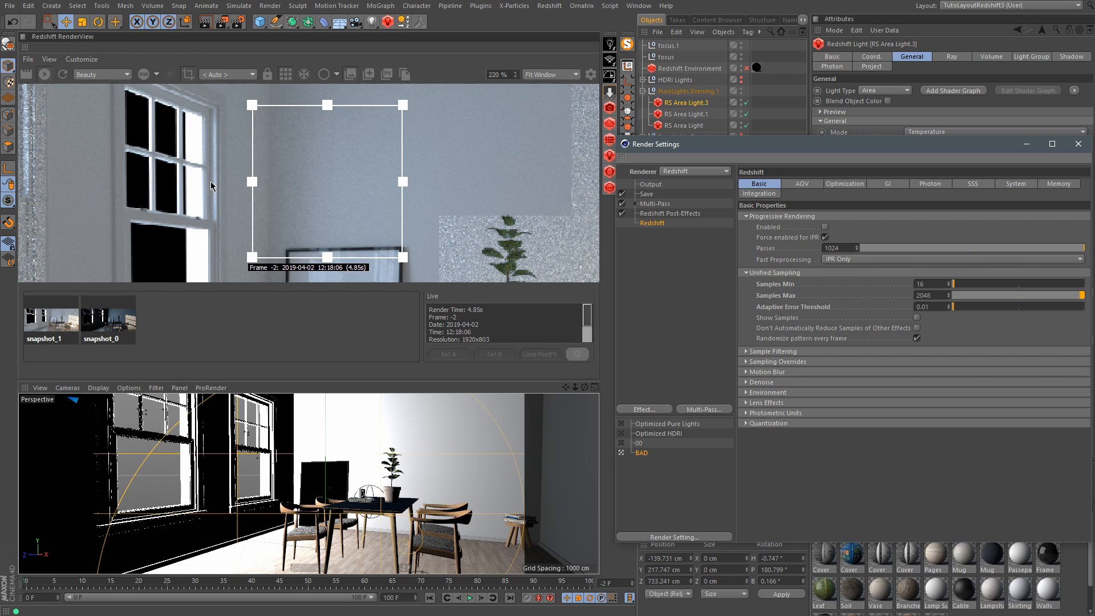
pyautogui.click(959, 285)
# Step: Expand the Denoise settings and choose OptiX as the denoising engine
pyautogui.click(769, 382)
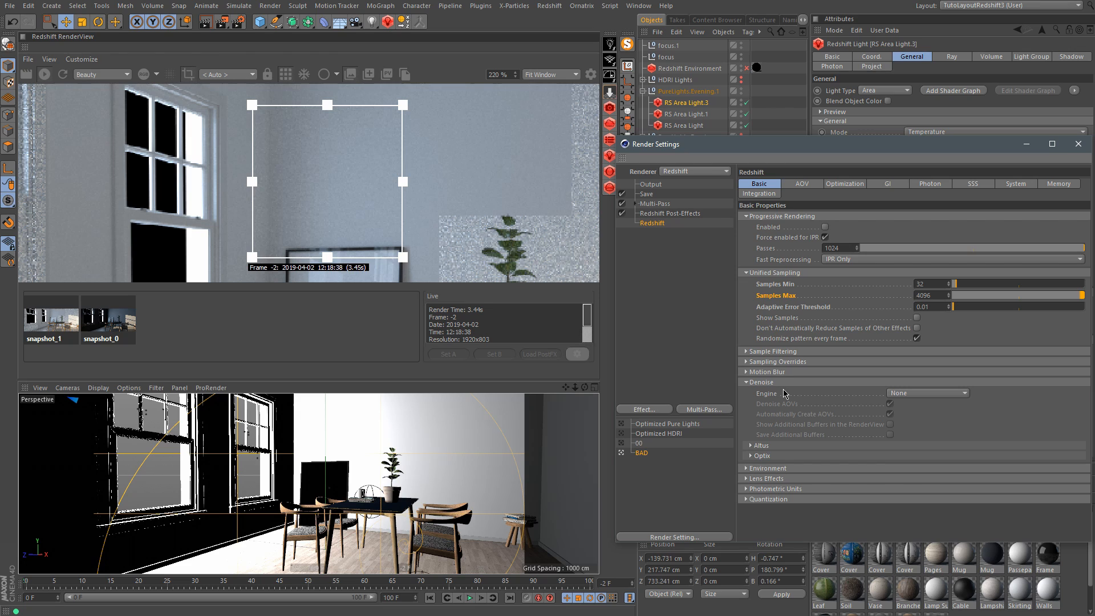
pyautogui.click(965, 393)
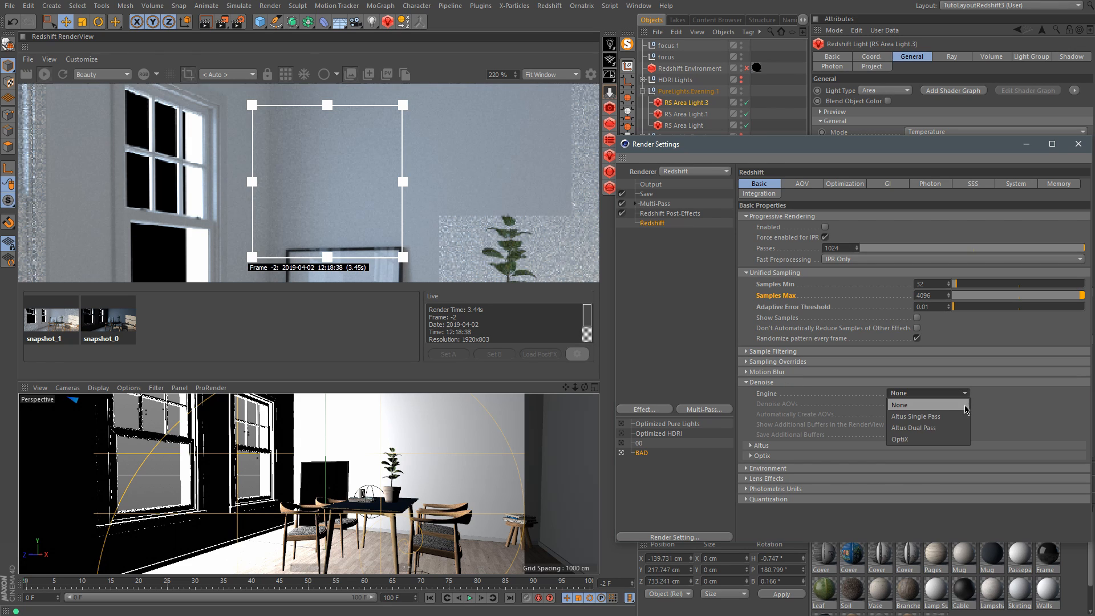
pyautogui.click(942, 440)
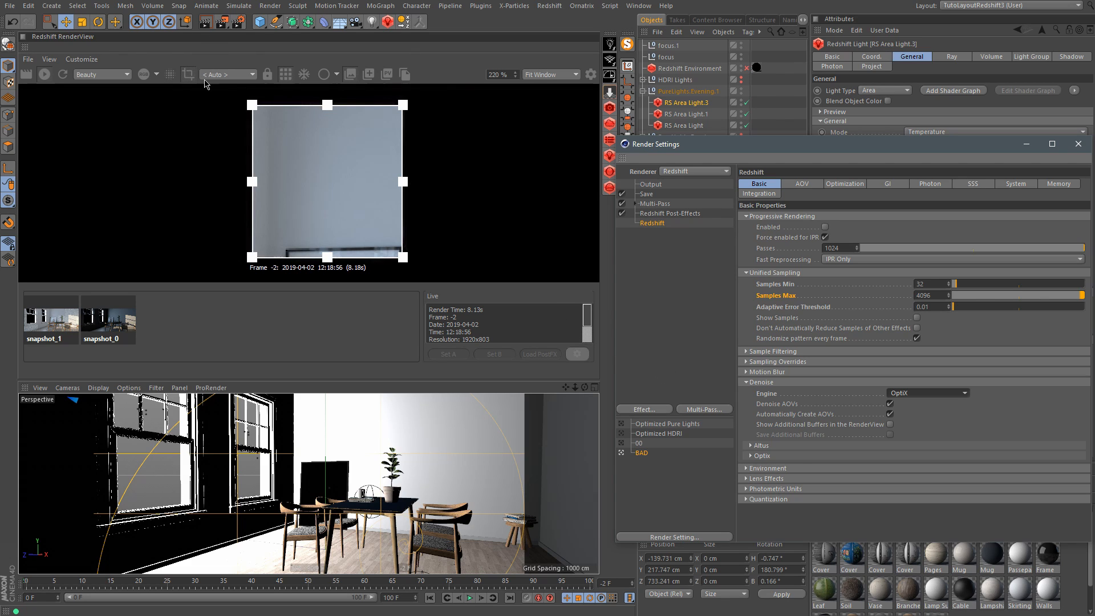
# Step: Turn off region rendering to render the whole frame and store a snapshot of the denoised result
pyautogui.doubleClick(228, 190)
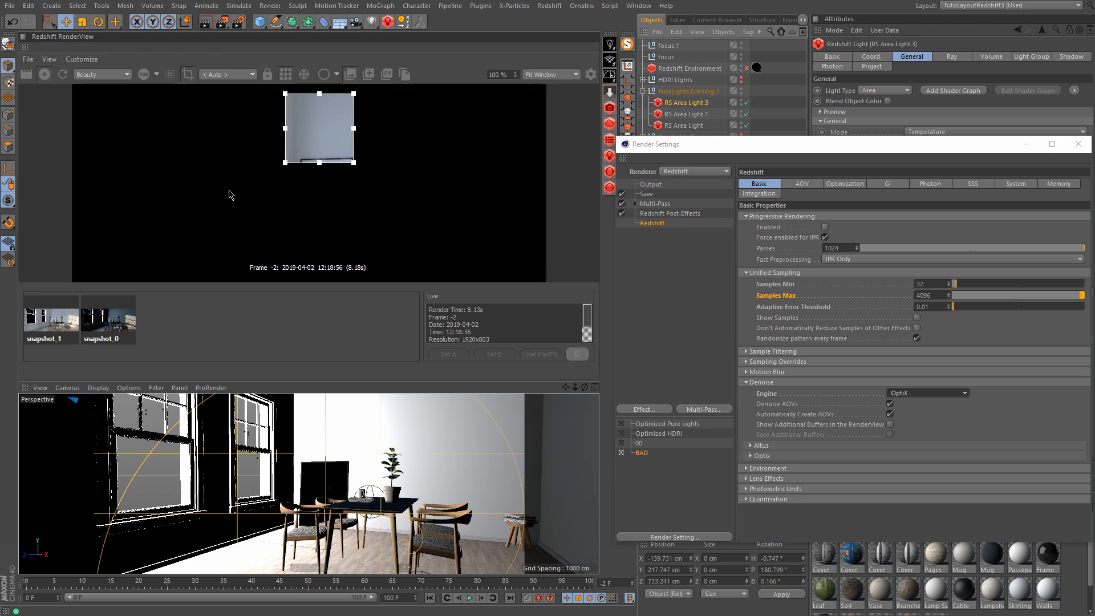
pyautogui.click(188, 74)
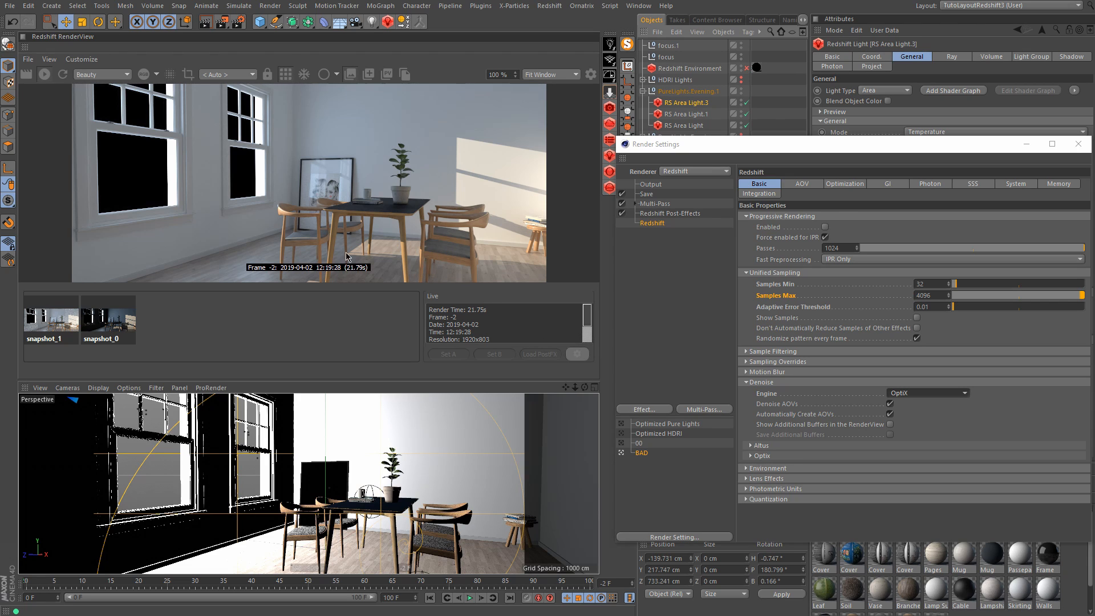
pyautogui.click(350, 75)
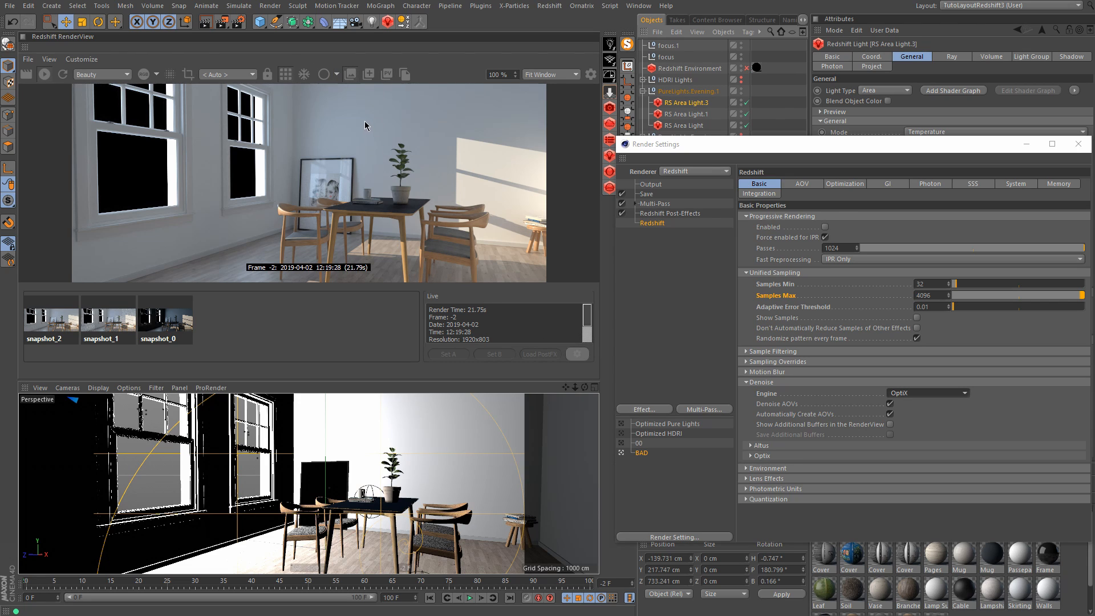
# Step: Set the denoising engine to None and lower the Adaptive Error Threshold to 0.002
pyautogui.click(925, 393)
pyautogui.click(941, 425)
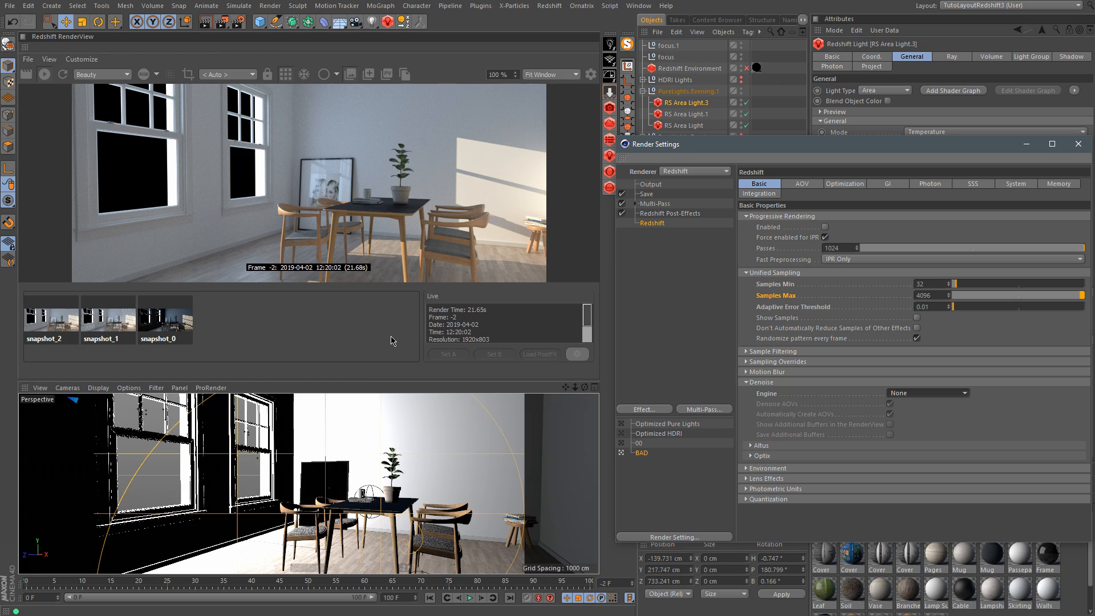
pyautogui.click(925, 307)
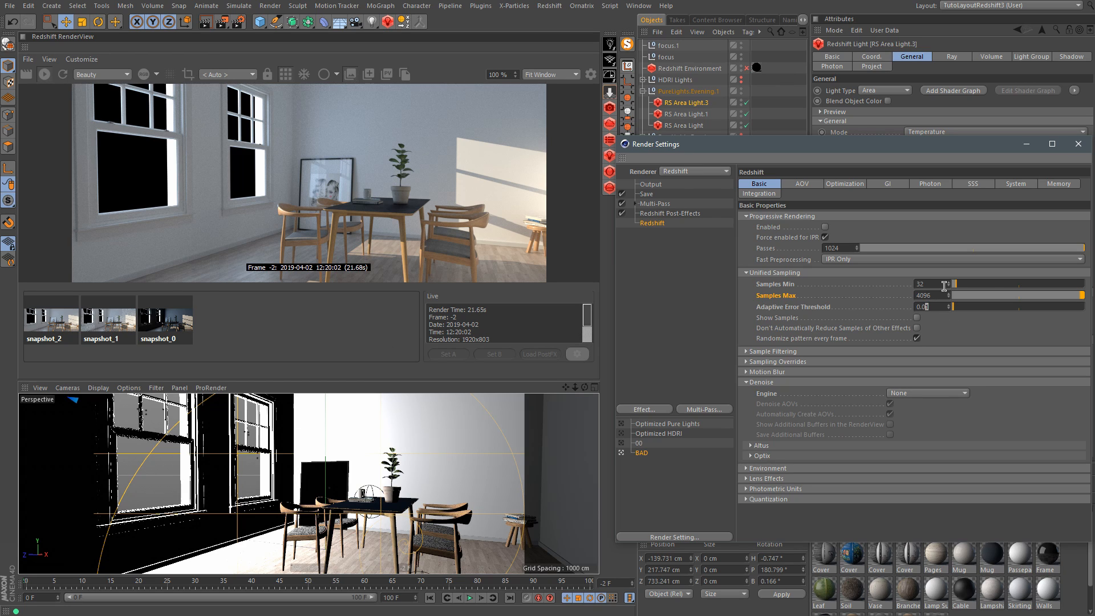
pyautogui.write('05')
pyautogui.press('Return')
pyautogui.write('2')
pyautogui.press('Return')
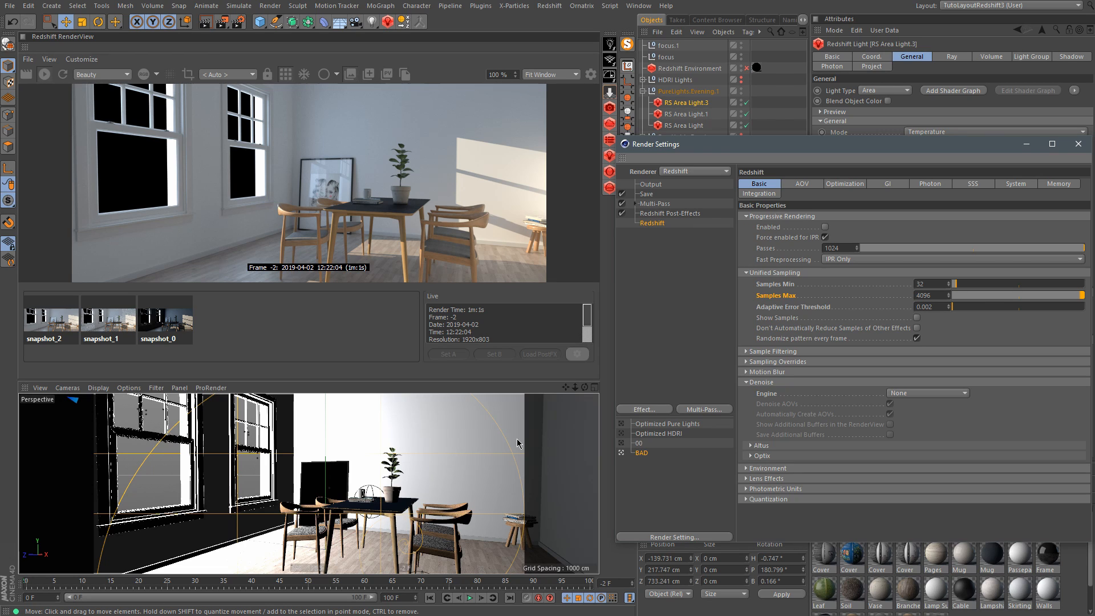
# Step: Enable the Redshift Environment, and stop the interactive render when the frame is done
pyautogui.click(746, 69)
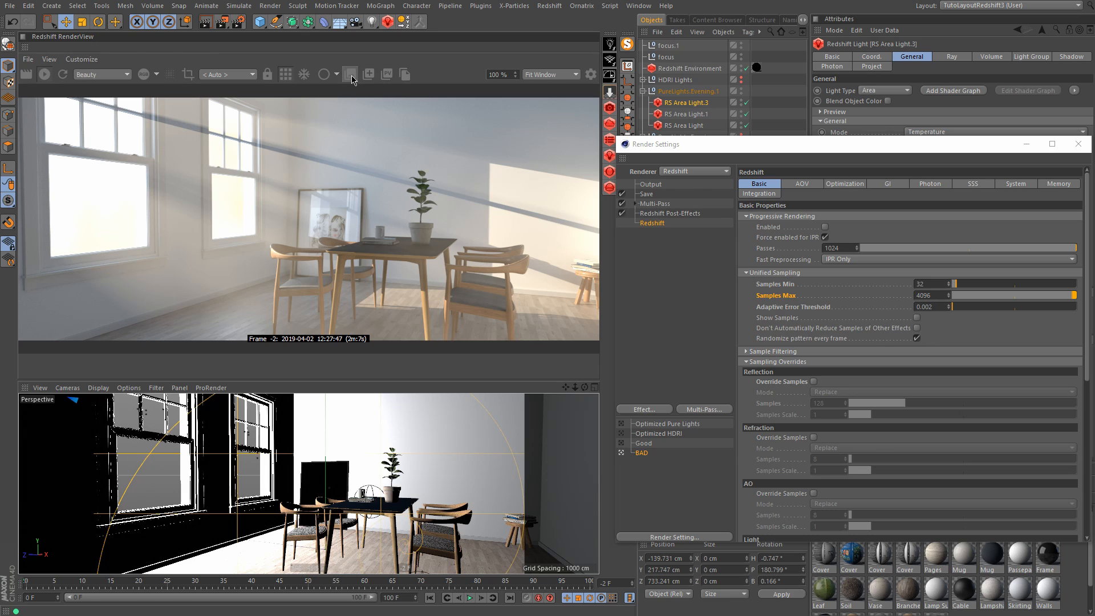
pyautogui.click(45, 78)
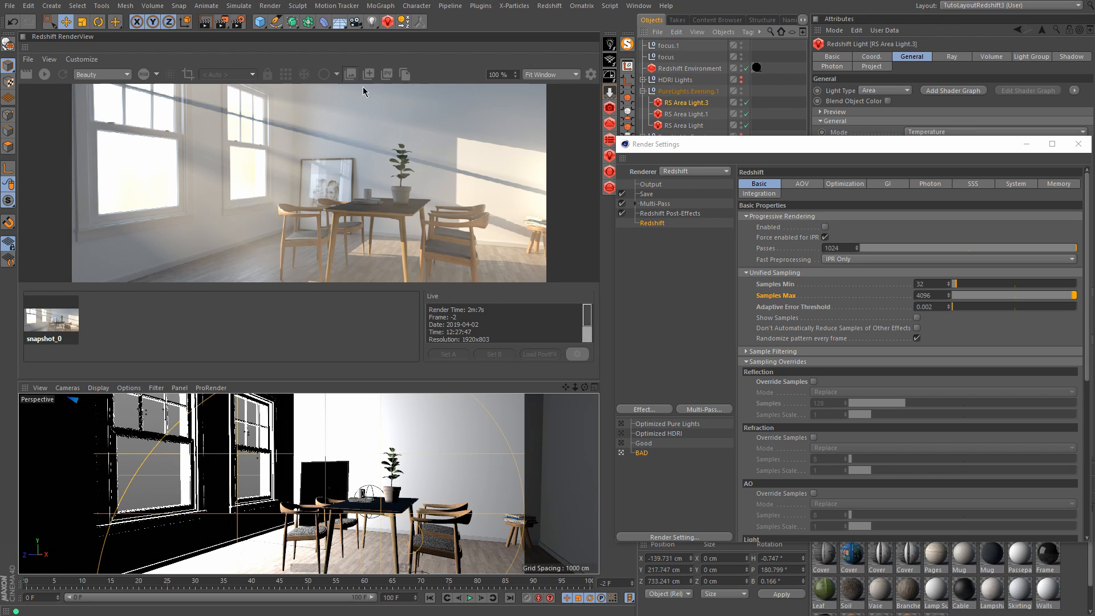
# Step: Review the stored snapshot_0 of the foggy interior and return to the full render view
pyautogui.click(350, 74)
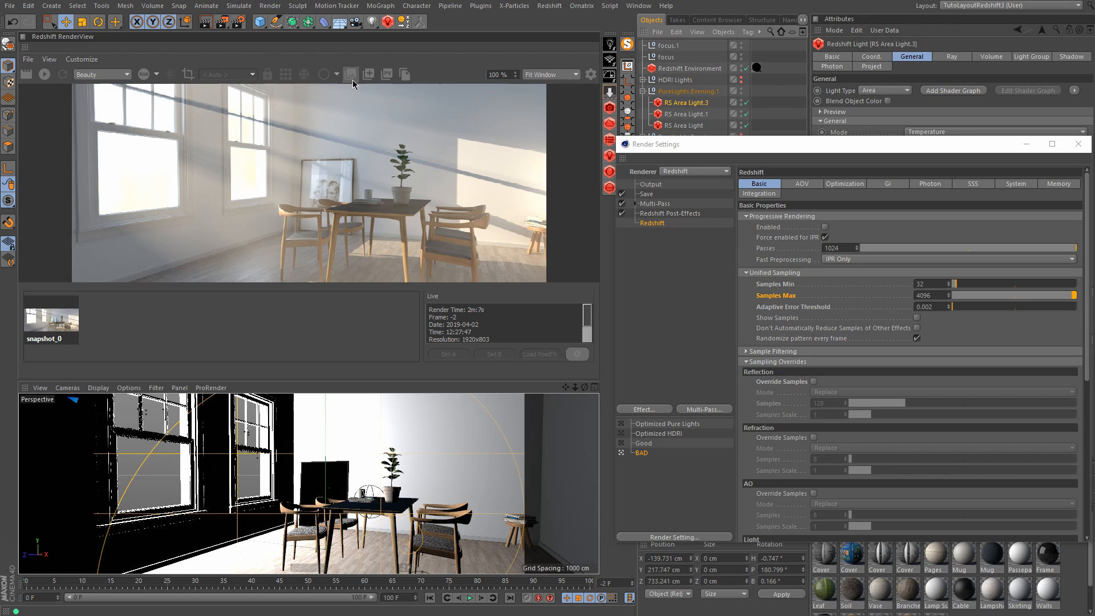
pyautogui.click(351, 75)
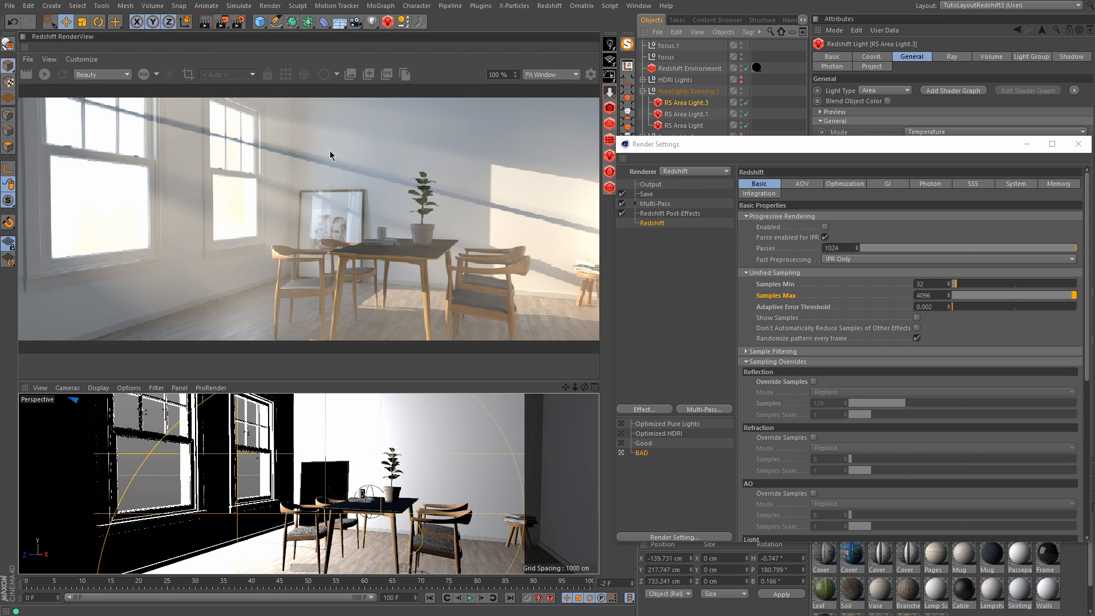
pyautogui.click(349, 79)
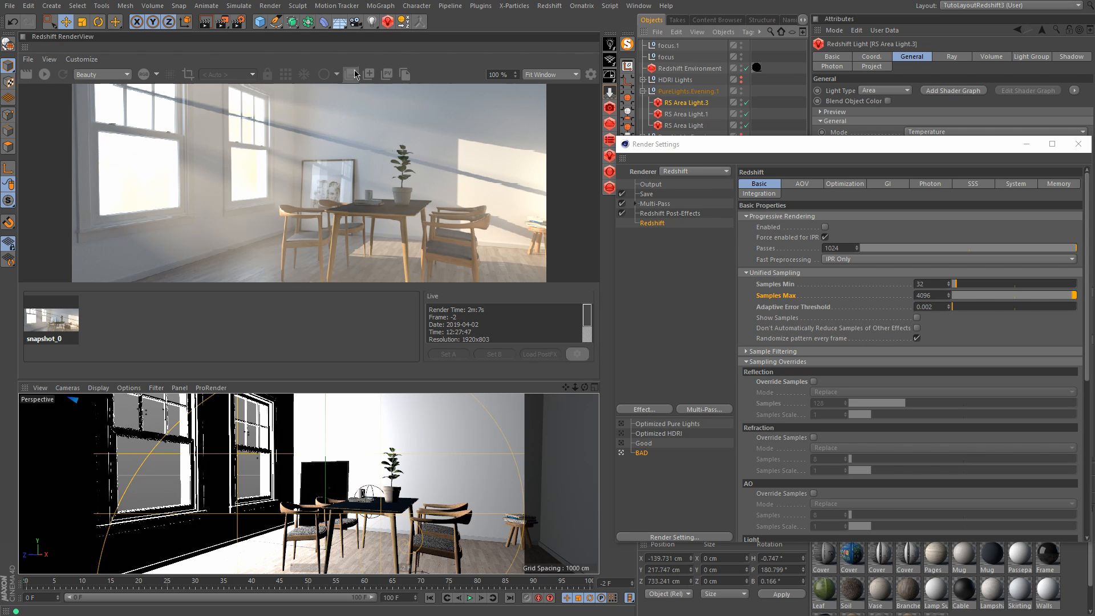
pyautogui.click(57, 325)
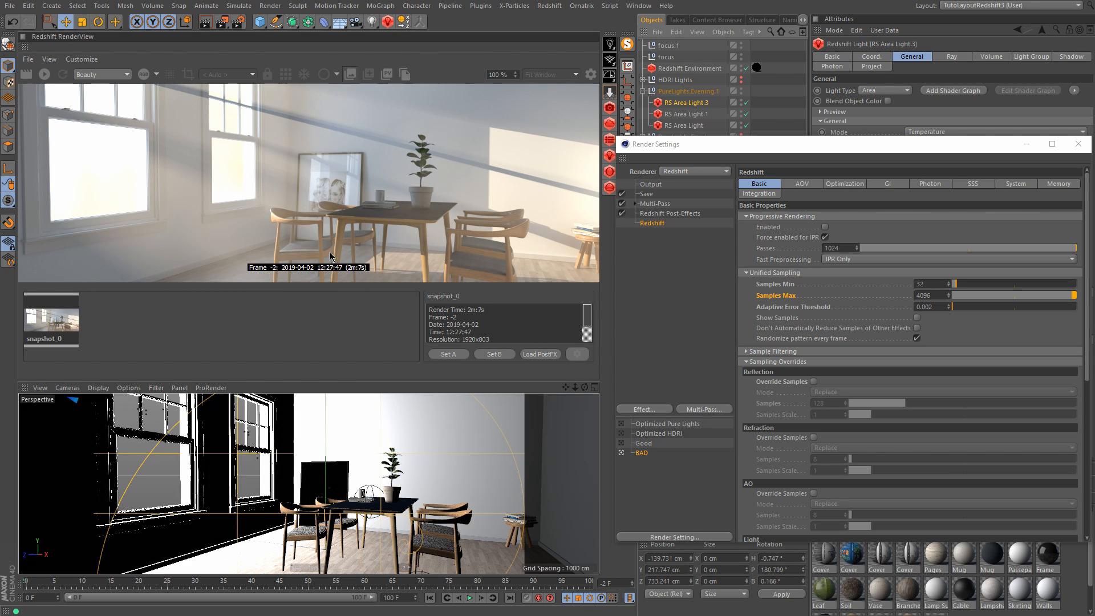
pyautogui.click(350, 76)
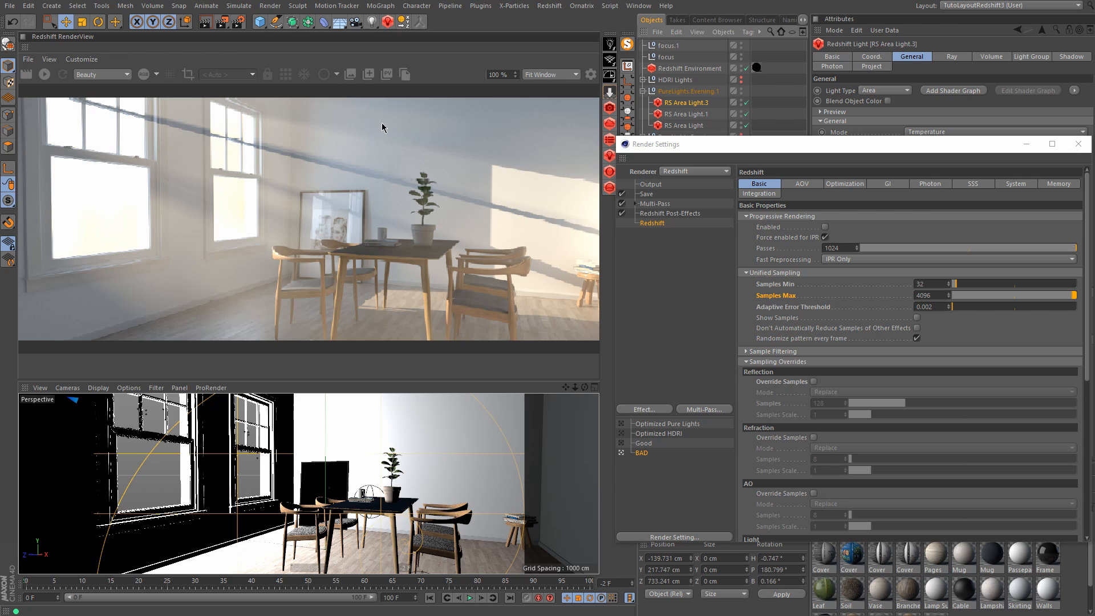
# Step: Switch to the Good render setting and set its Adaptive Error Threshold to 0.01
pyautogui.click(622, 444)
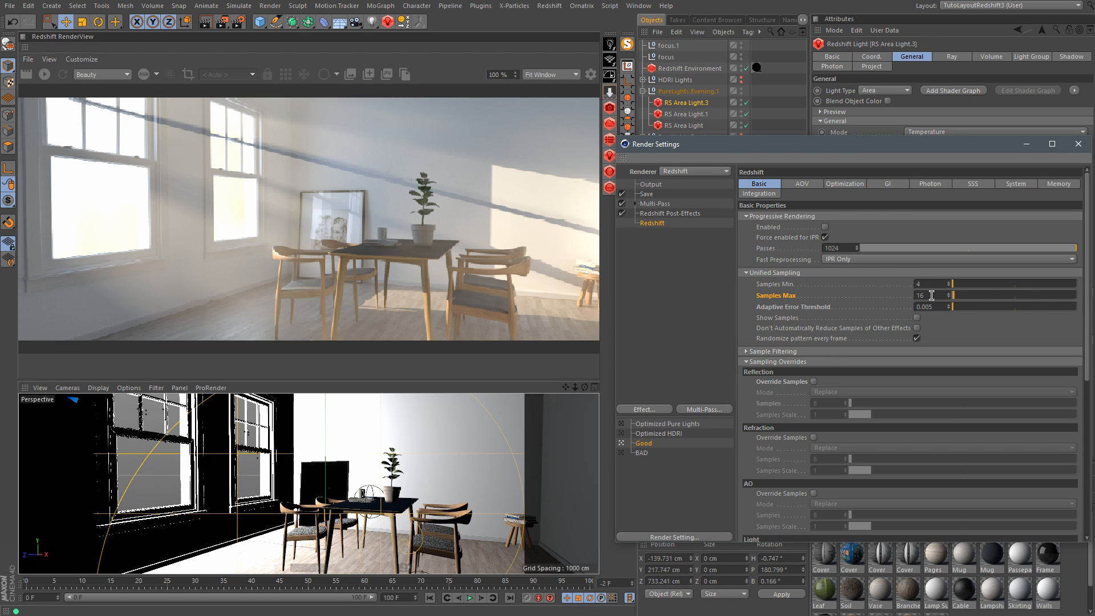
pyautogui.moveTo(934, 307); pyautogui.dragTo(924, 307)
pyautogui.write('1')
pyautogui.moveTo(1088, 319); pyautogui.dragTo(1061, 291)
# Step: Check the GI engines, start the interactive render and disable the Redshift Environment
pyautogui.click(894, 184)
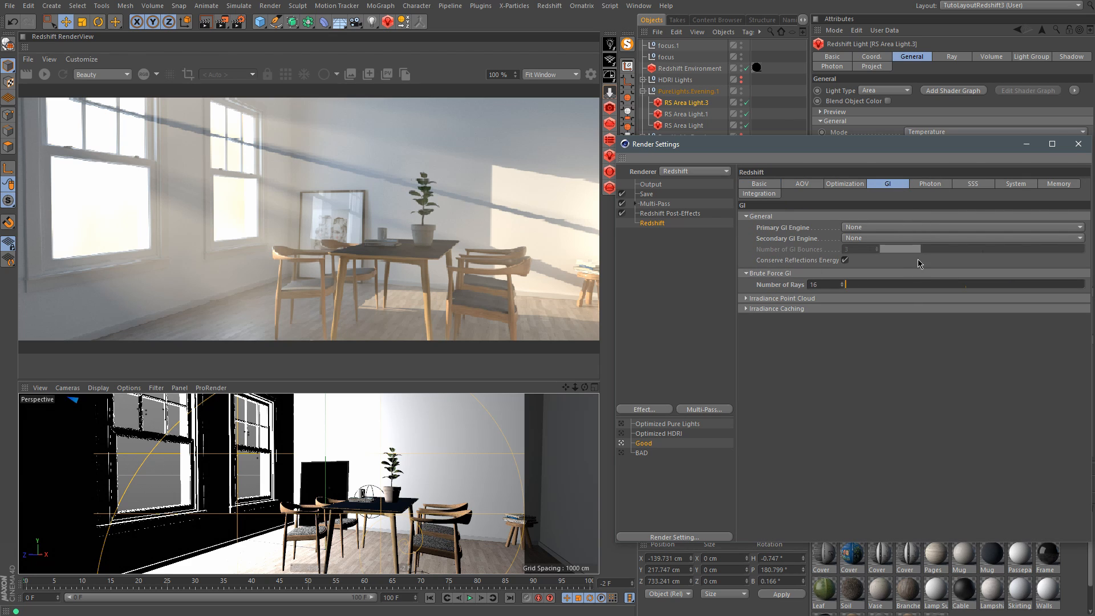
pyautogui.click(44, 74)
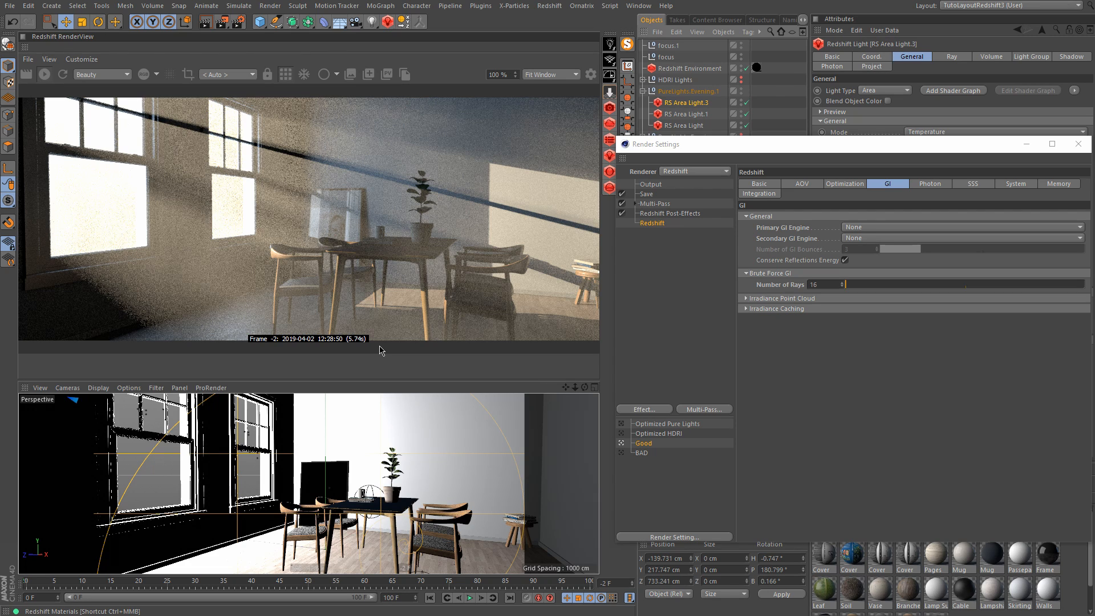
pyautogui.click(746, 68)
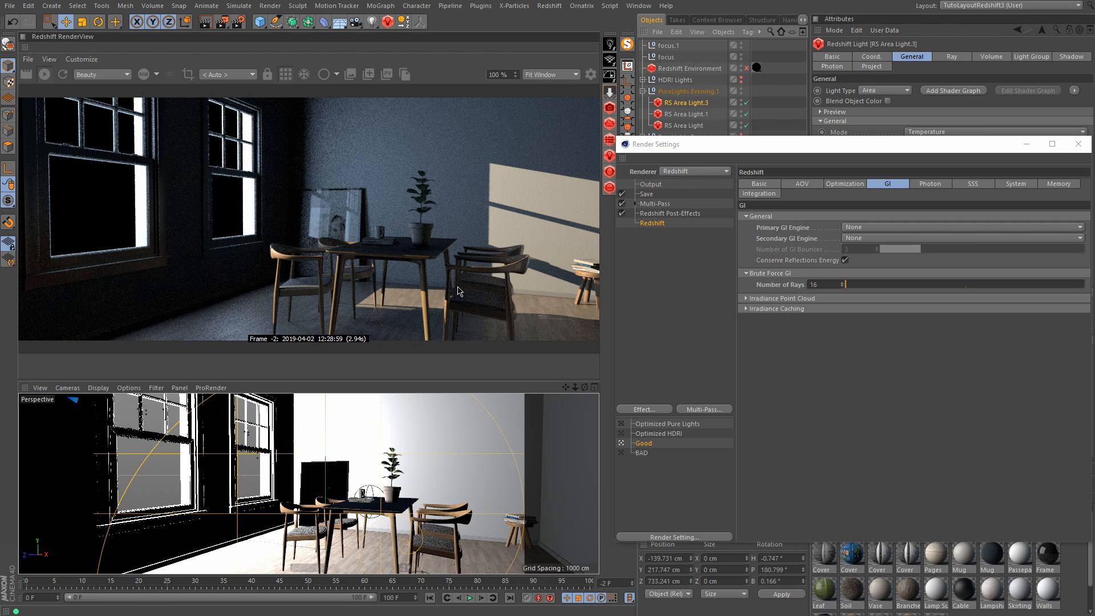
# Step: Enable the Light sample override under Sampling Overrides in Replace mode and set it to 32 samples
pyautogui.click(767, 186)
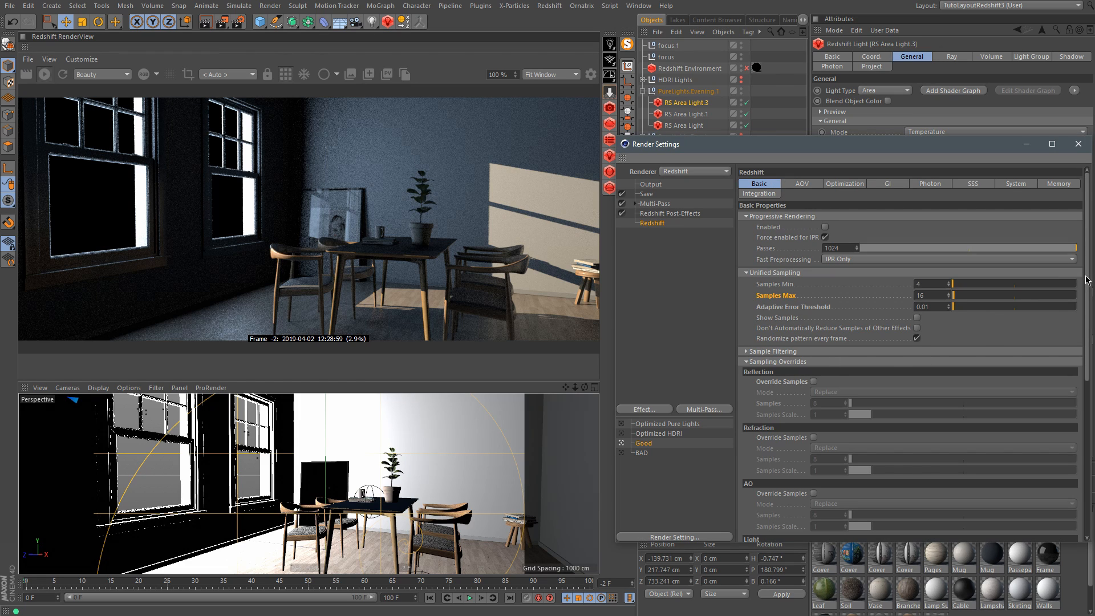
pyautogui.moveTo(1088, 282); pyautogui.dragTo(1085, 335)
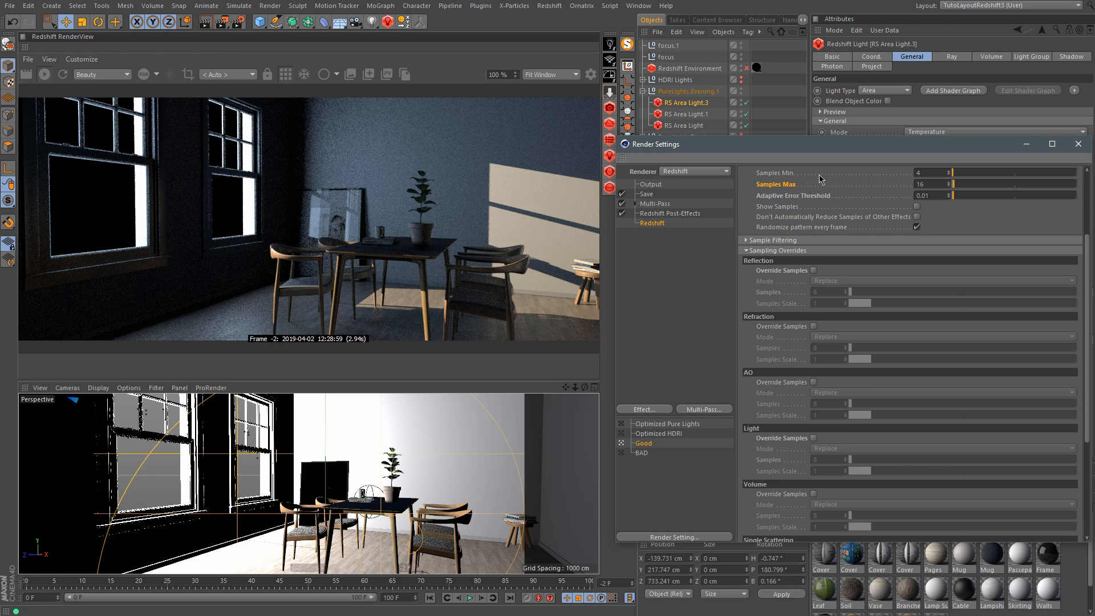
pyautogui.moveTo(822, 144); pyautogui.dragTo(312, 105)
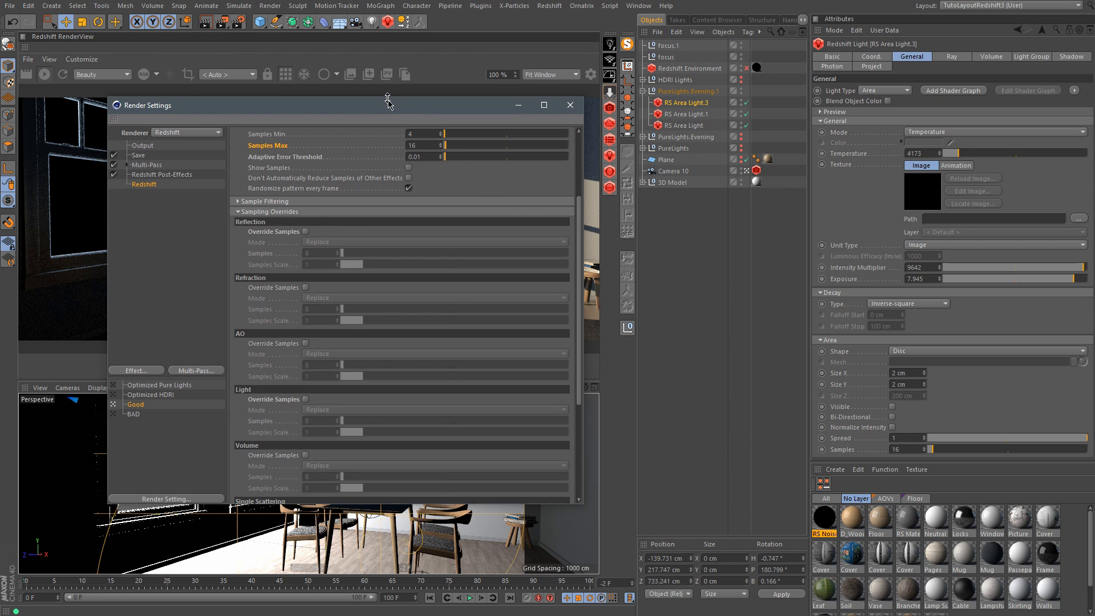
pyautogui.moveTo(384, 105); pyautogui.dragTo(881, 142)
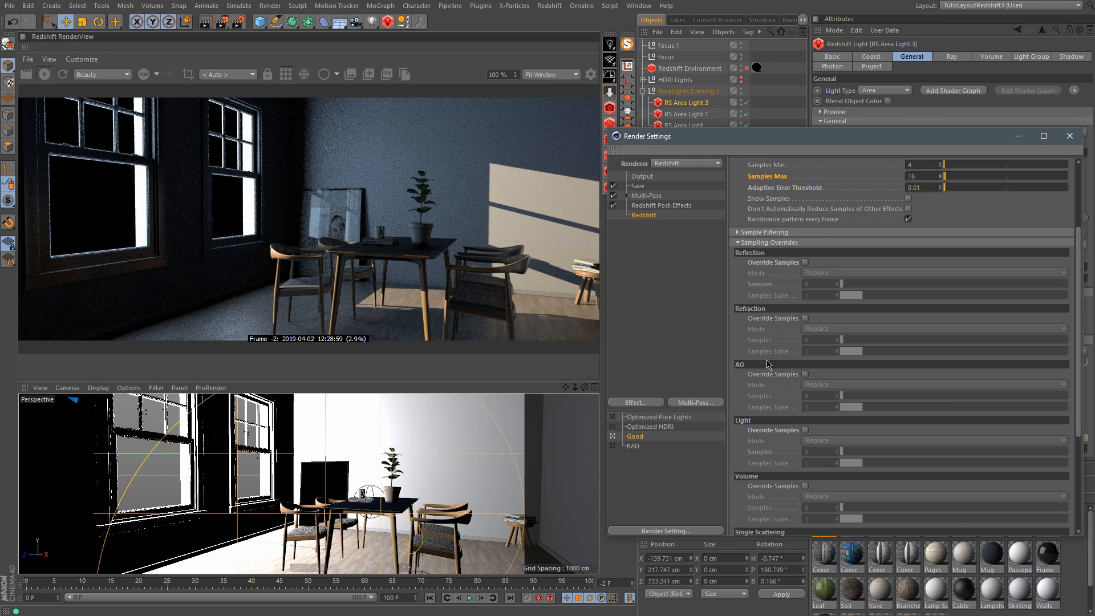
pyautogui.click(806, 430)
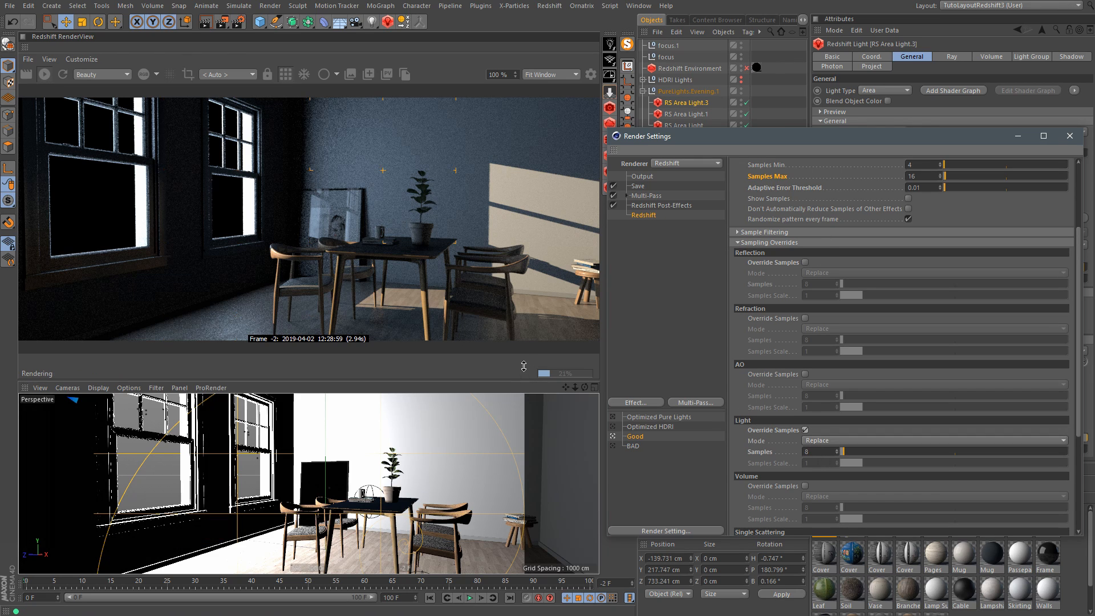
pyautogui.click(816, 452)
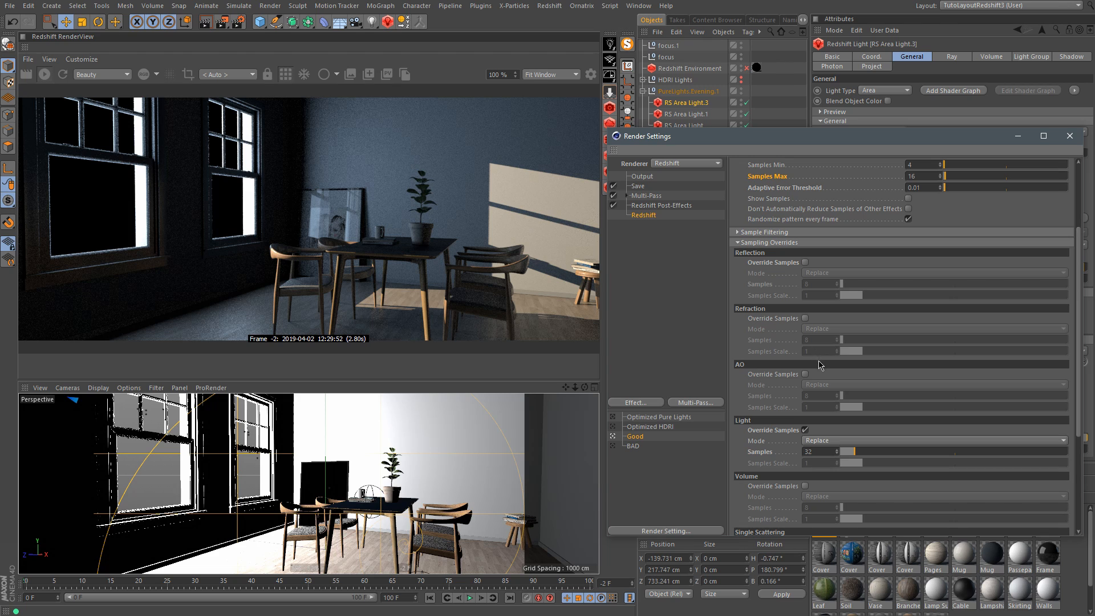
# Step: Toggle the Light sample override off and back on to compare noise, and try 64 samples
pyautogui.click(809, 452)
pyautogui.click(805, 431)
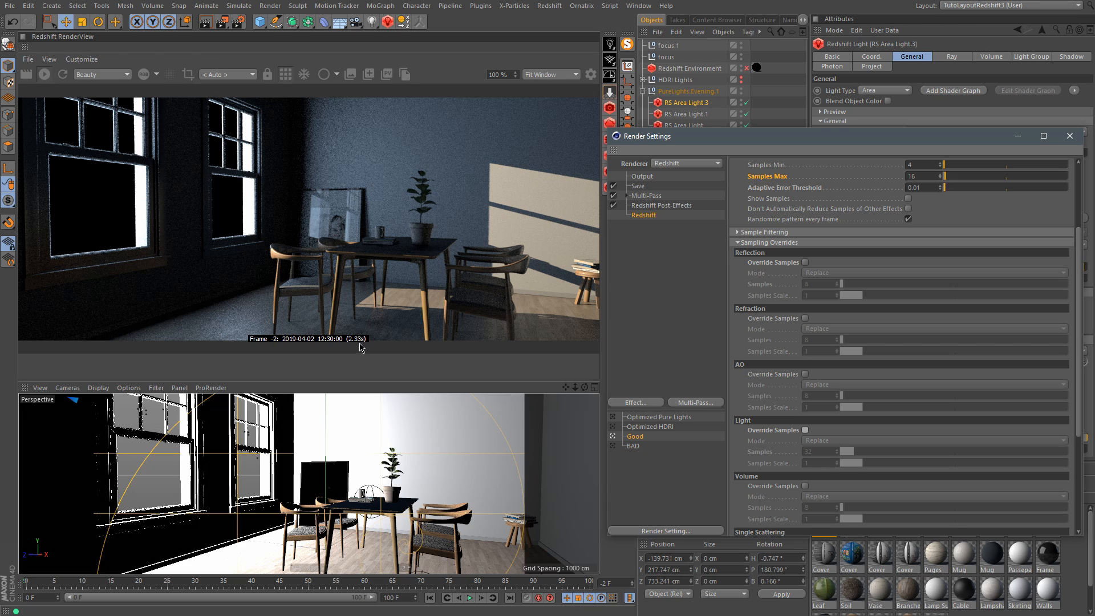
pyautogui.click(805, 430)
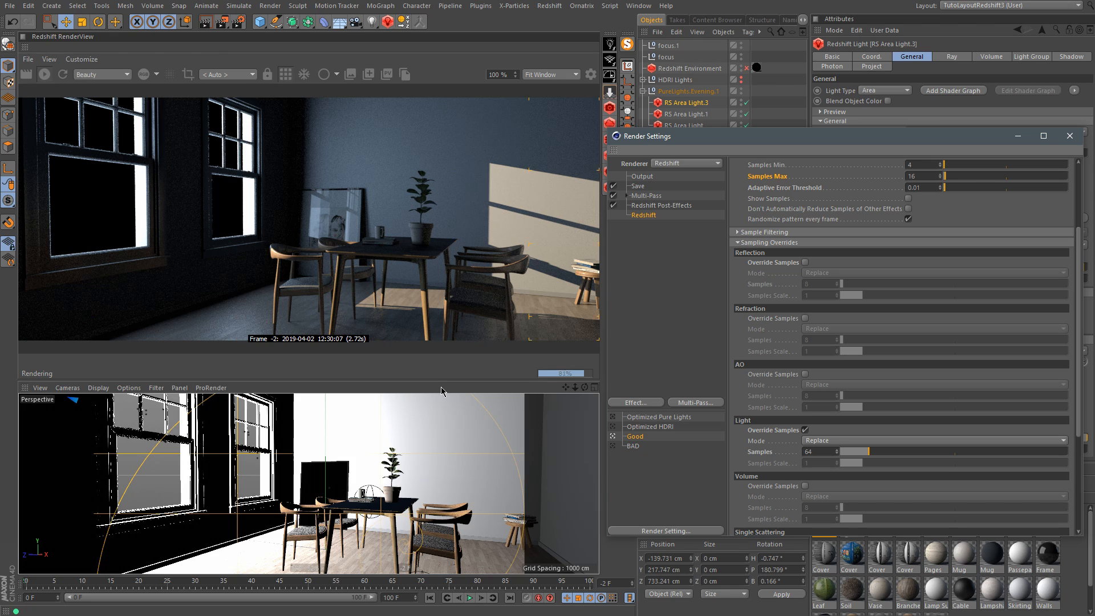
# Step: Set the Light override to 128 samples
pyautogui.click(821, 452)
pyautogui.press('BackSpace')
pyautogui.press('BackSpace')
pyautogui.write('128')
pyautogui.press('Return')
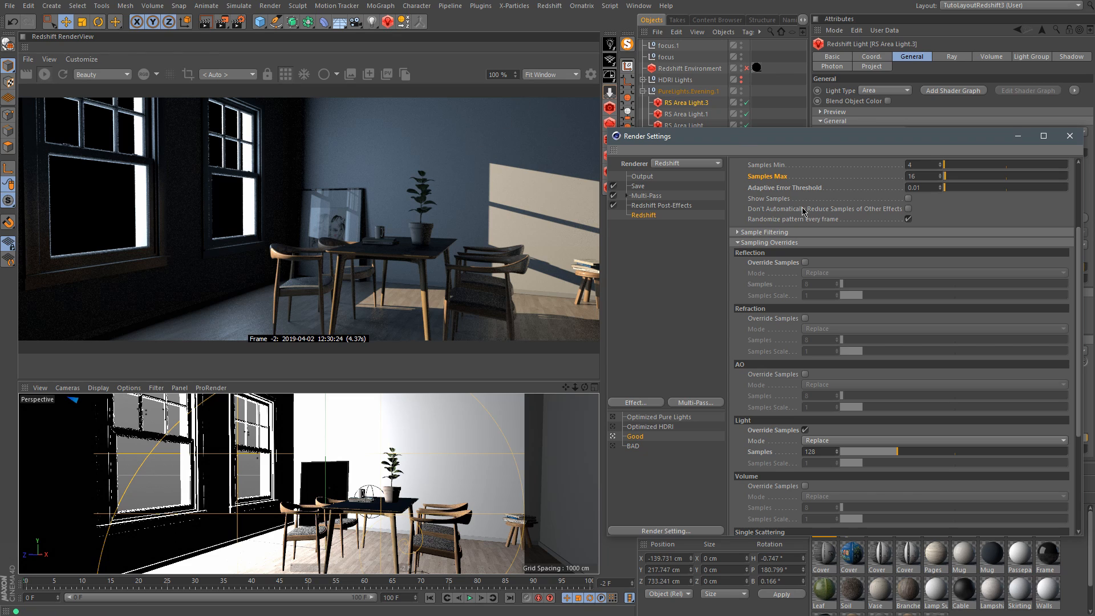
# Step: Enable the Reflection sample override and set it to 16 samples
pyautogui.click(805, 262)
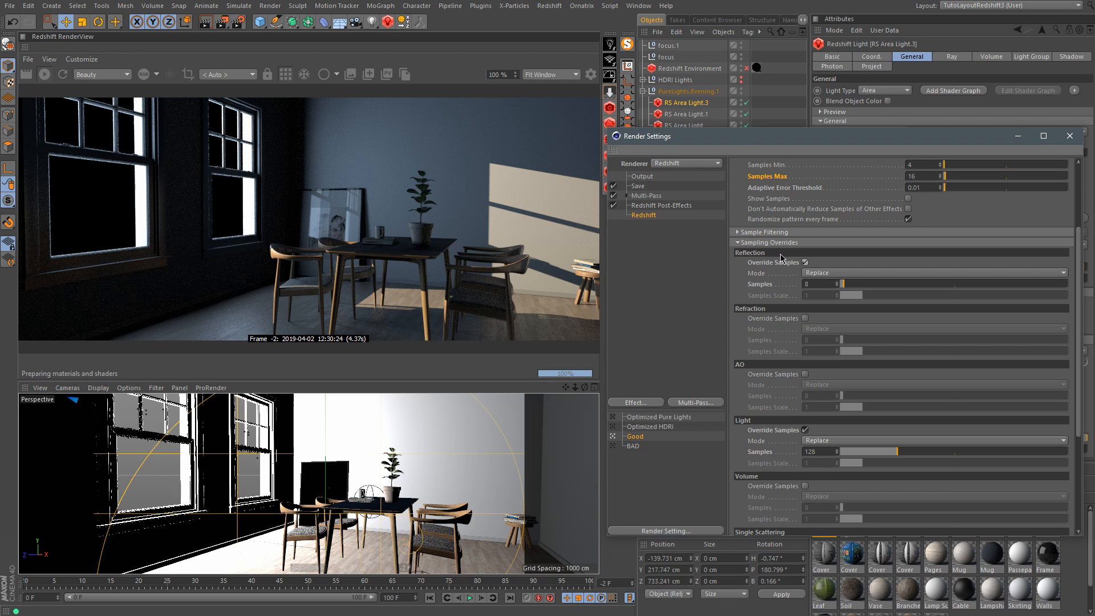
pyautogui.click(823, 285)
pyautogui.write('*2')
pyautogui.press('Return')
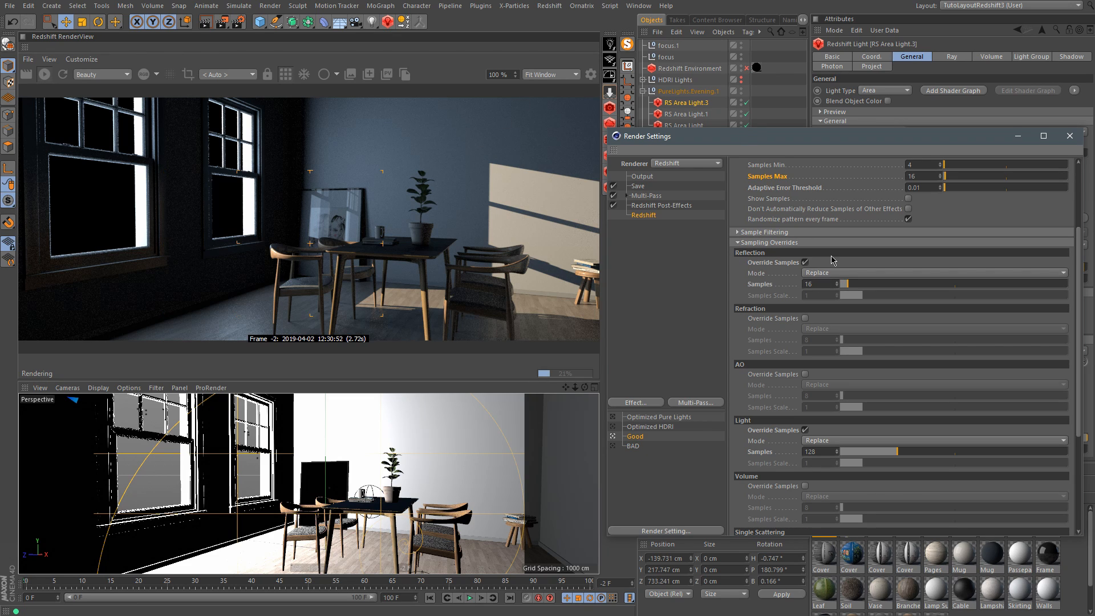
# Step: Limit rendering to a region over the floor by the table and chairs, and raise the Reflection samples to 32 and 64
pyautogui.moveTo(481, 303); pyautogui.dragTo(597, 340)
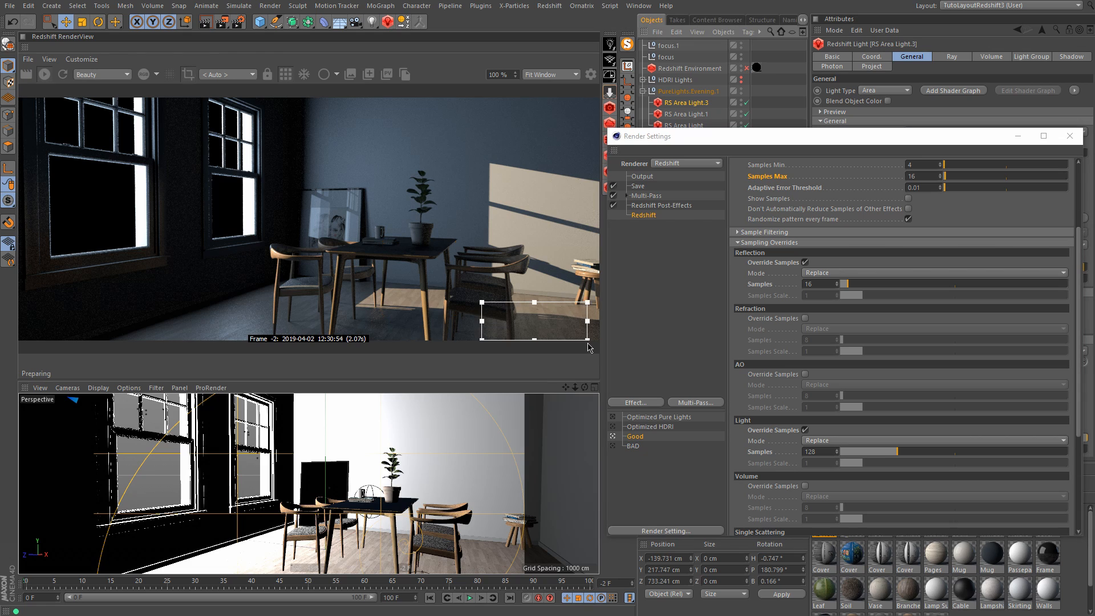
pyautogui.moveTo(479, 323); pyautogui.dragTo(349, 328)
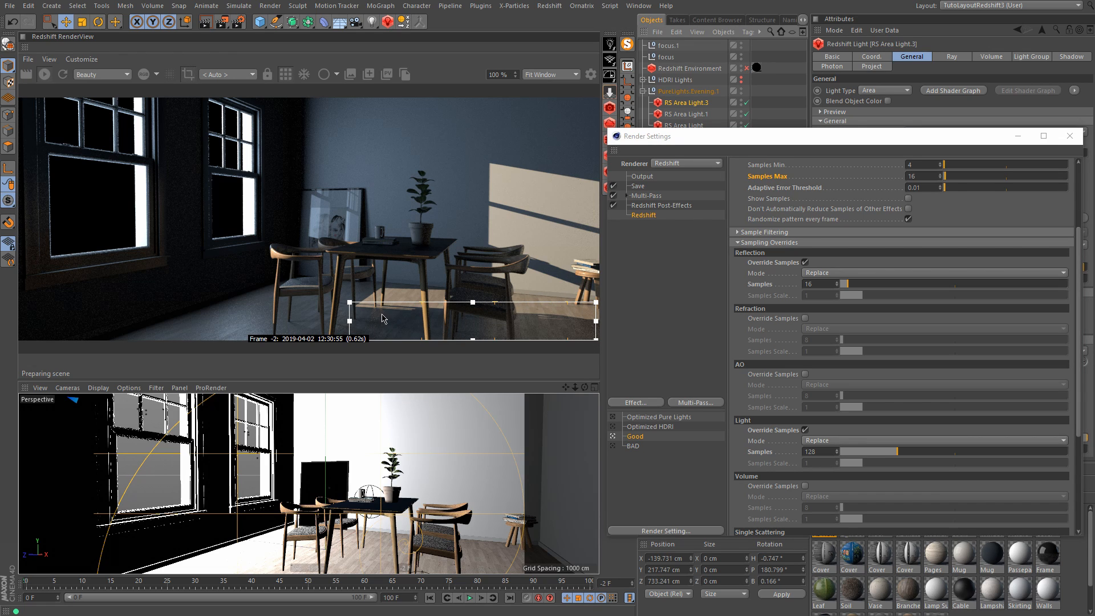
pyautogui.click(827, 284)
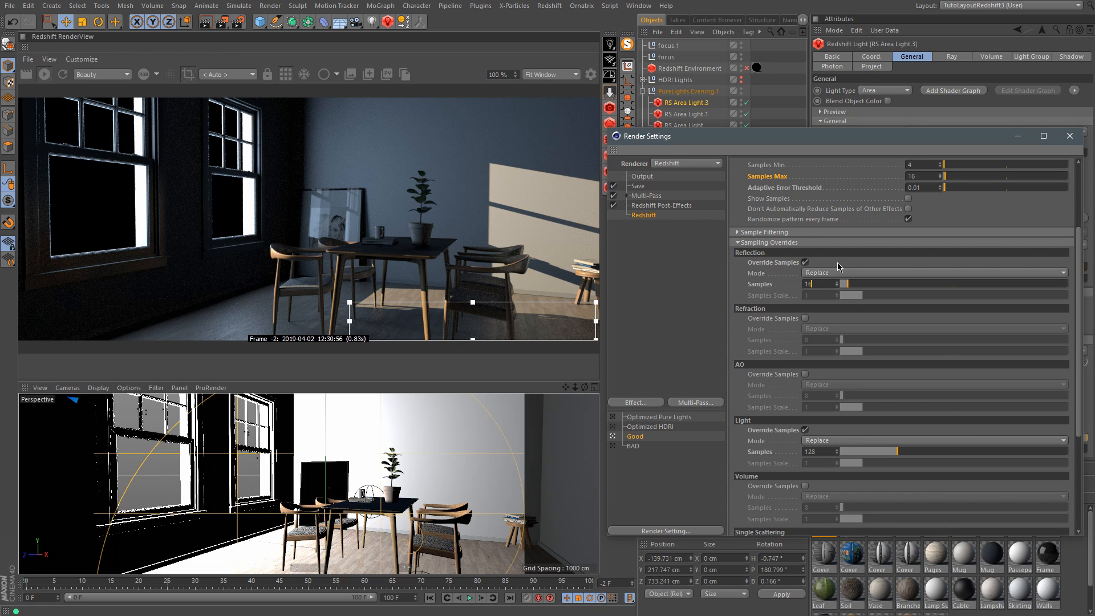
pyautogui.press('BackSpace')
pyautogui.press('BackSpace')
pyautogui.write('32')
pyautogui.press('Return')
pyautogui.write('64')
pyautogui.press('Return')
# Step: Set the Reflection override to 128 samples
pyautogui.click(829, 283)
pyautogui.press('BackSpace')
pyautogui.press('BackSpace')
pyautogui.write('128')
pyautogui.press('Return')
# Step: Inspect the floor reflections up close and set the Reflection override to 256 samples
pyautogui.scroll(5, 408, 318)
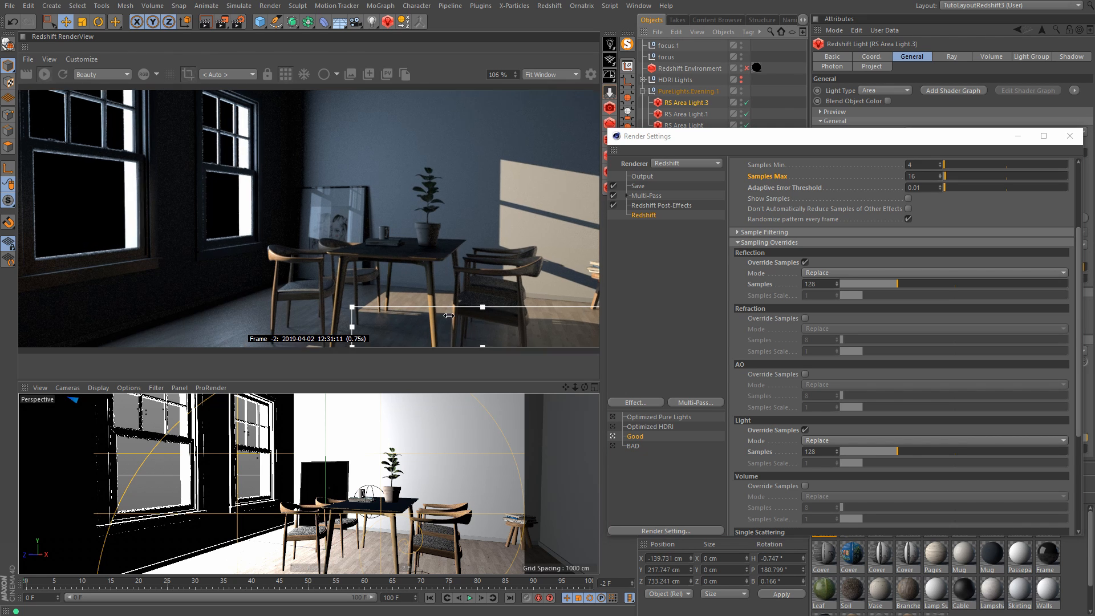
pyautogui.keyDown('alt'); pyautogui.moveTo(583, 258); pyautogui.dragTo(549, 256, button='middle'); pyautogui.keyUp('alt')
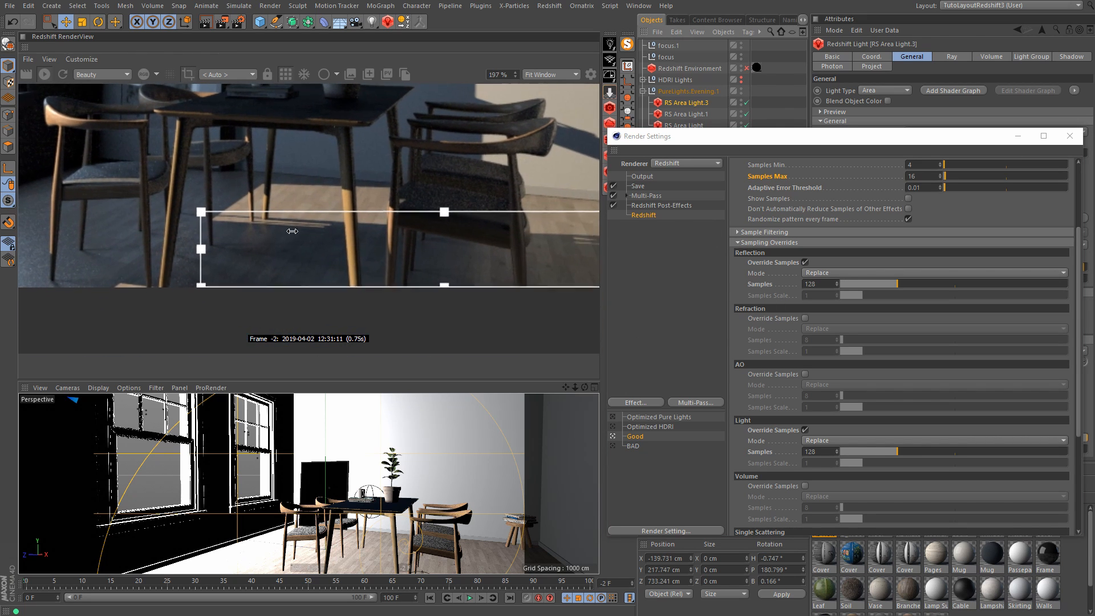
pyautogui.scroll(2, 291, 230)
pyautogui.keyDown('alt'); pyautogui.moveTo(391, 276); pyautogui.dragTo(426, 308, button='middle'); pyautogui.keyUp('alt')
pyautogui.keyDown('alt'); pyautogui.moveTo(325, 283); pyautogui.dragTo(311, 255, button='middle'); pyautogui.keyUp('alt')
pyautogui.click(830, 283)
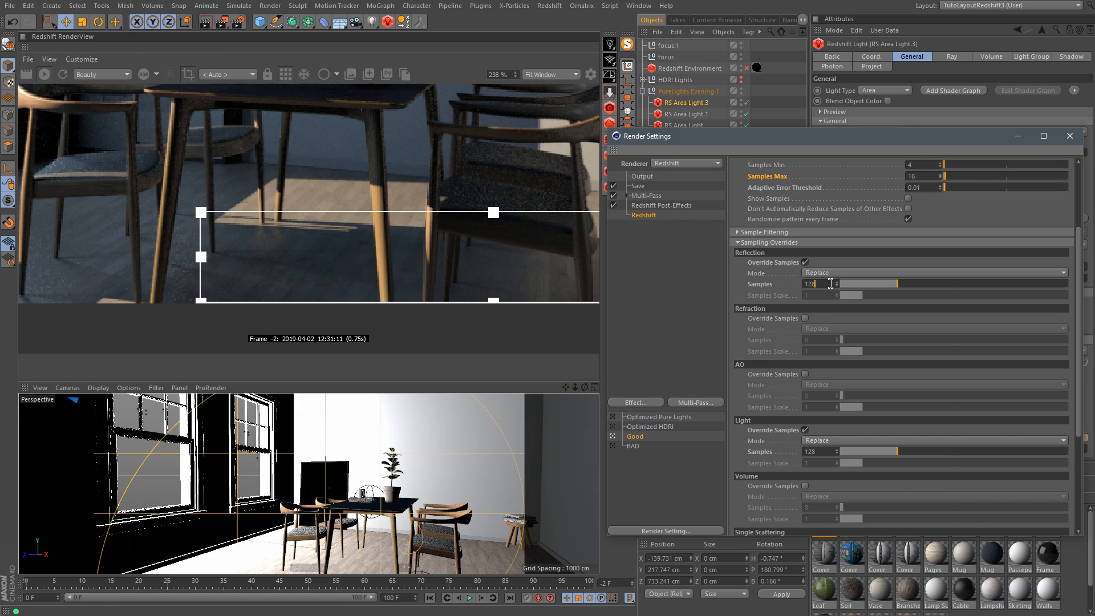
pyautogui.write('256')
pyautogui.press('Return')
# Step: Try doubling the Reflection samples to 512, and undo the change
pyautogui.write('*2')
pyautogui.press('Return')
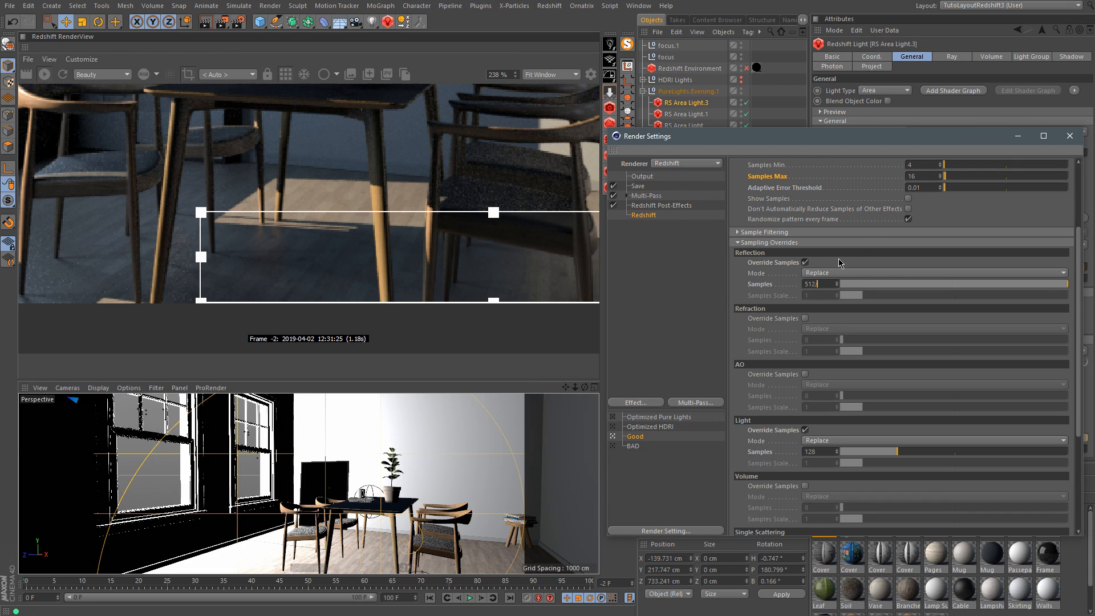
pyautogui.hotkey('ctrl', 'z')
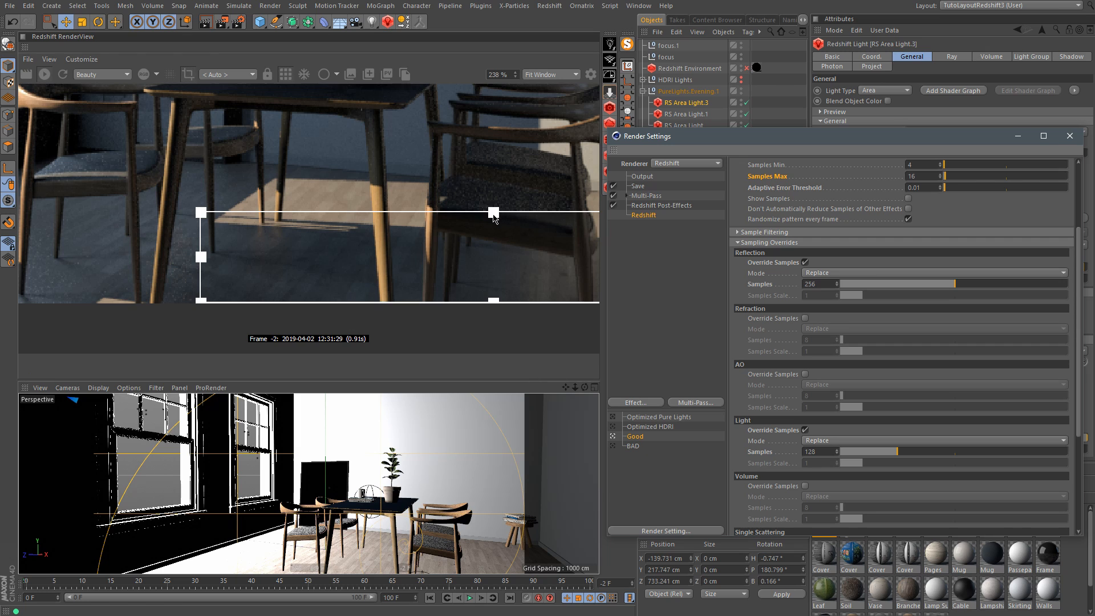
# Step: Extend the render region upward over the chairs, plant and sunlit wall to check their noise
pyautogui.moveTo(493, 216); pyautogui.dragTo(494, 144)
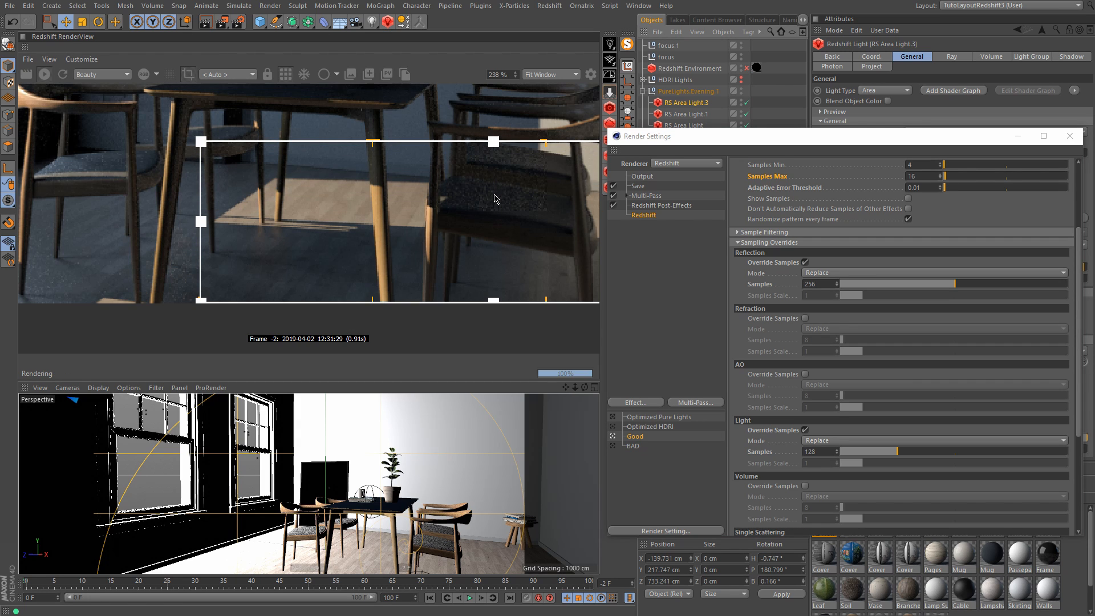
pyautogui.scroll(-1, 499, 196)
pyautogui.keyDown('alt'); pyautogui.moveTo(500, 197); pyautogui.dragTo(251, 190, button='middle'); pyautogui.keyUp('alt')
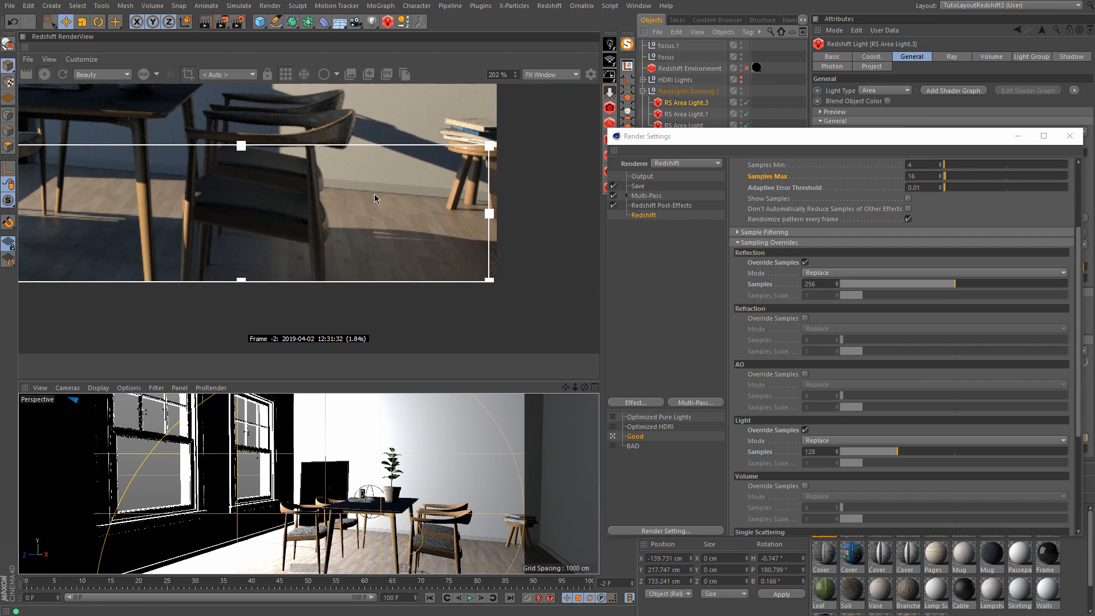
pyautogui.scroll(-4, 387, 197)
pyautogui.moveTo(454, 279); pyautogui.dragTo(437, 171)
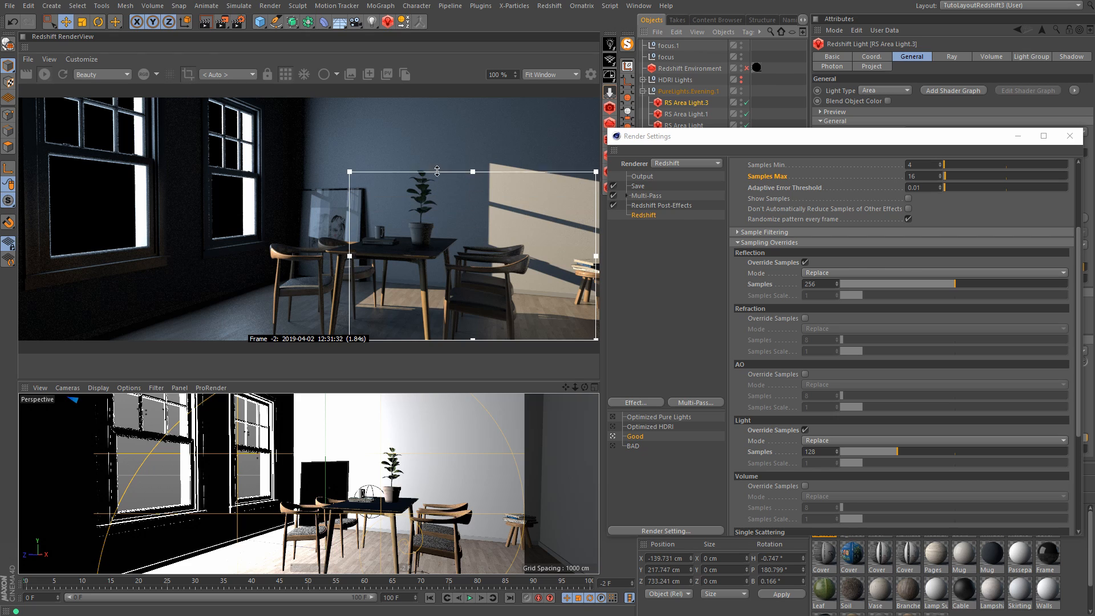
# Step: Move the render region to the wall above the picture frame and examine its noise up close
pyautogui.moveTo(349, 171)
pyautogui.mouseDown()
pyautogui.moveTo(468, 251)
pyautogui.moveTo(499, 255)
pyautogui.moveTo(356, 139)
pyautogui.moveTo(324, 141)
pyautogui.moveTo(185, 210)
pyautogui.moveTo(166, 311)
pyautogui.moveTo(226, 239)
pyautogui.moveTo(344, 208)
pyautogui.moveTo(344, 166)
pyautogui.mouseUp()
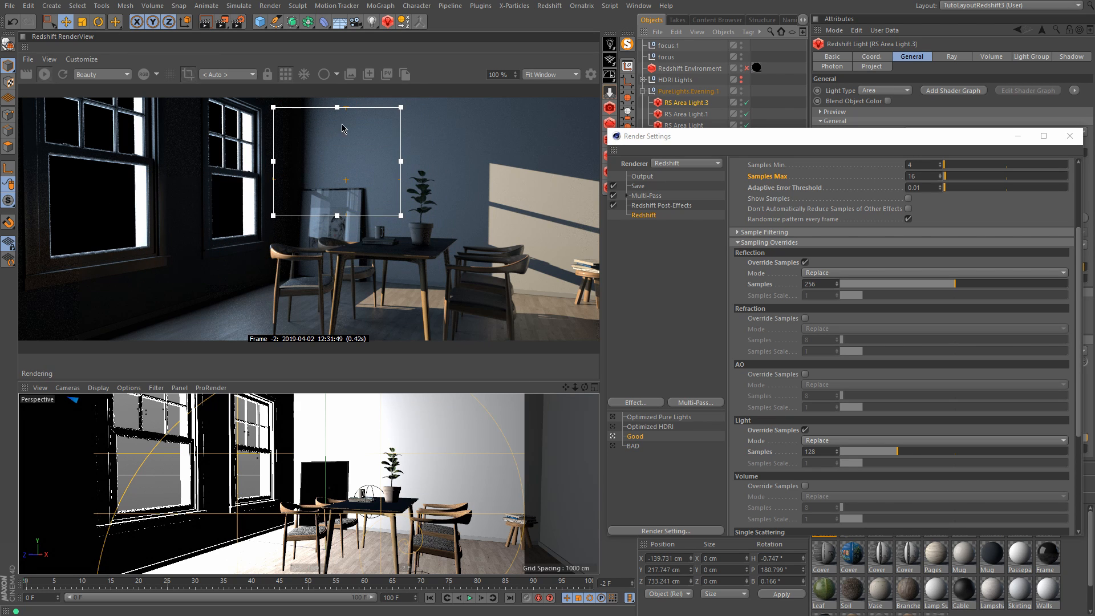
pyautogui.scroll(5, 342, 148)
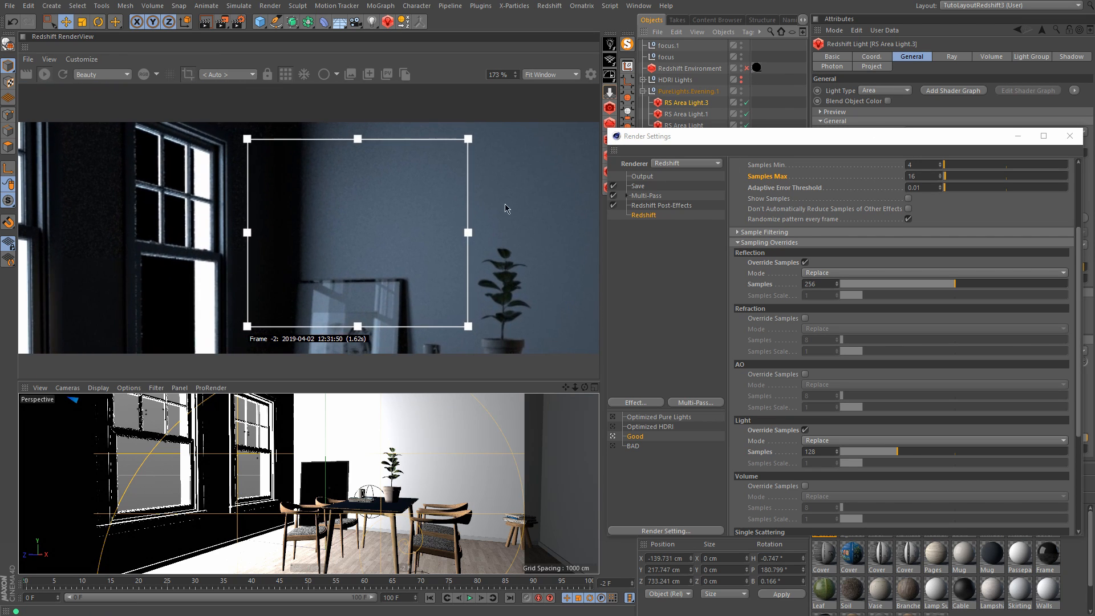
# Step: Set the Light sampling override to 256 samples and turn off the render region to render the full frame
pyautogui.click(813, 286)
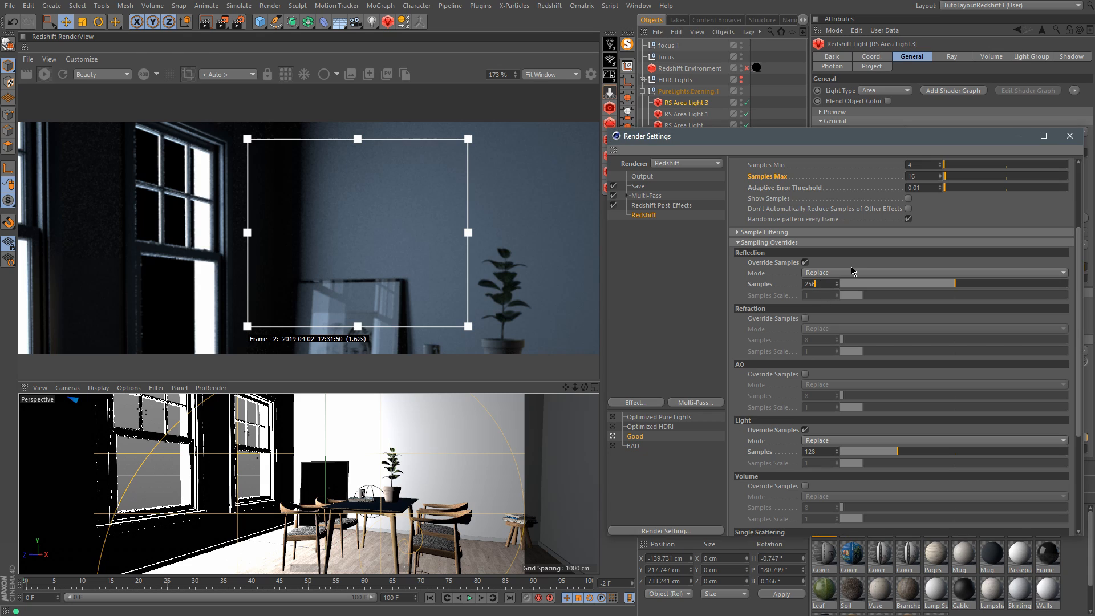
pyautogui.click(826, 451)
pyautogui.write('256')
pyautogui.press('Return')
pyautogui.press('f')
pyautogui.doubleClick(439, 116)
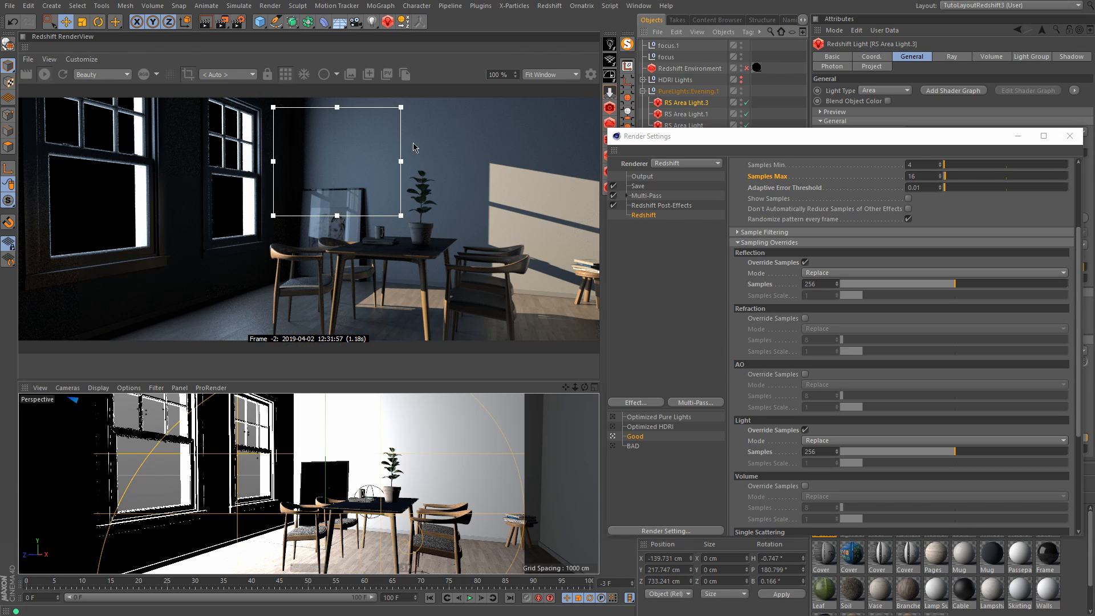
pyautogui.click(189, 75)
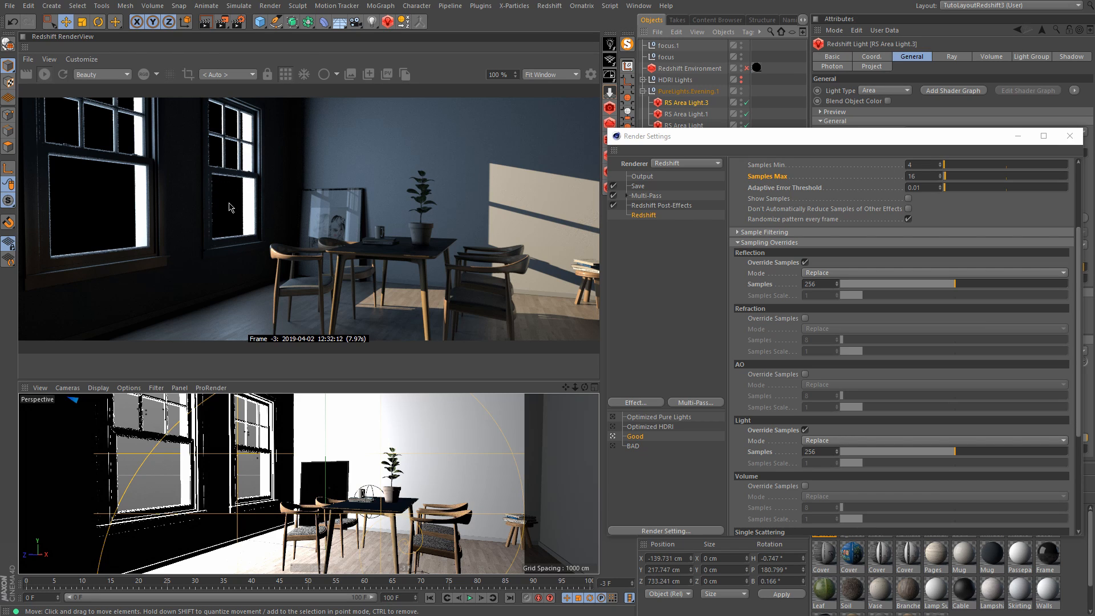
# Step: Restrict rendering to a region around the far window
pyautogui.moveTo(1078, 253); pyautogui.dragTo(1070, 216)
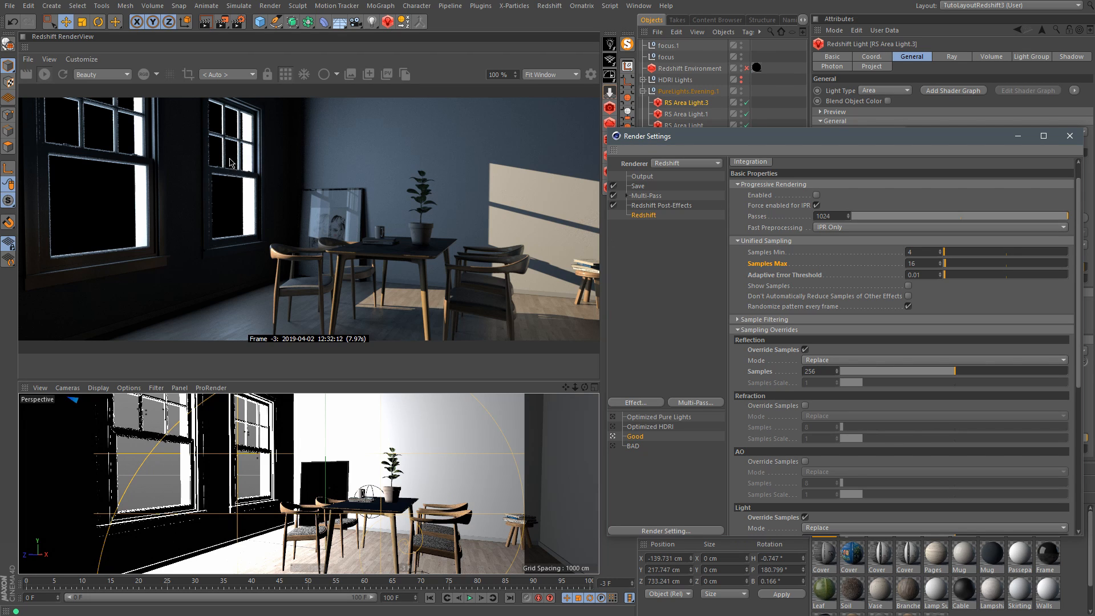
pyautogui.moveTo(194, 98); pyautogui.dragTo(271, 255)
pyautogui.click(915, 263)
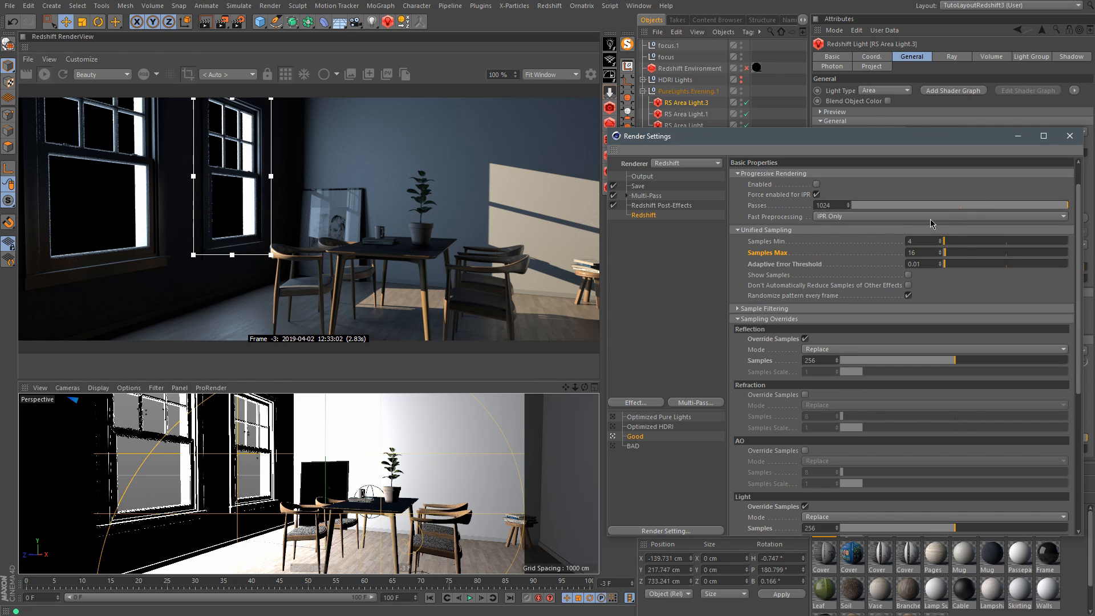
# Step: Test Unified Sampling's Samples Max at 32 and at successive doublings, settling on 64
pyautogui.doubleClick(916, 253)
pyautogui.write('32')
pyautogui.press('Return')
pyautogui.write('*2')
pyautogui.press('Return')
pyautogui.write('*2')
pyautogui.press('Return')
pyautogui.write('/4')
pyautogui.press('Return')
# Step: Move the render region from the far window to the wall and picture frame and examine the noise up close
pyautogui.moveTo(237, 188); pyautogui.dragTo(222, 163)
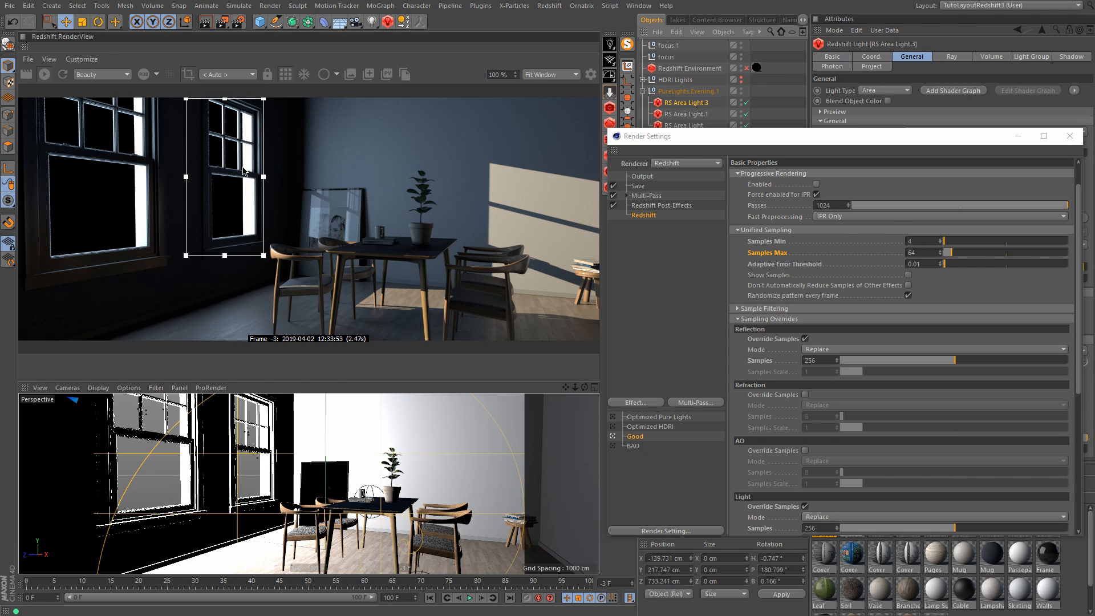
pyautogui.moveTo(244, 170); pyautogui.dragTo(338, 183)
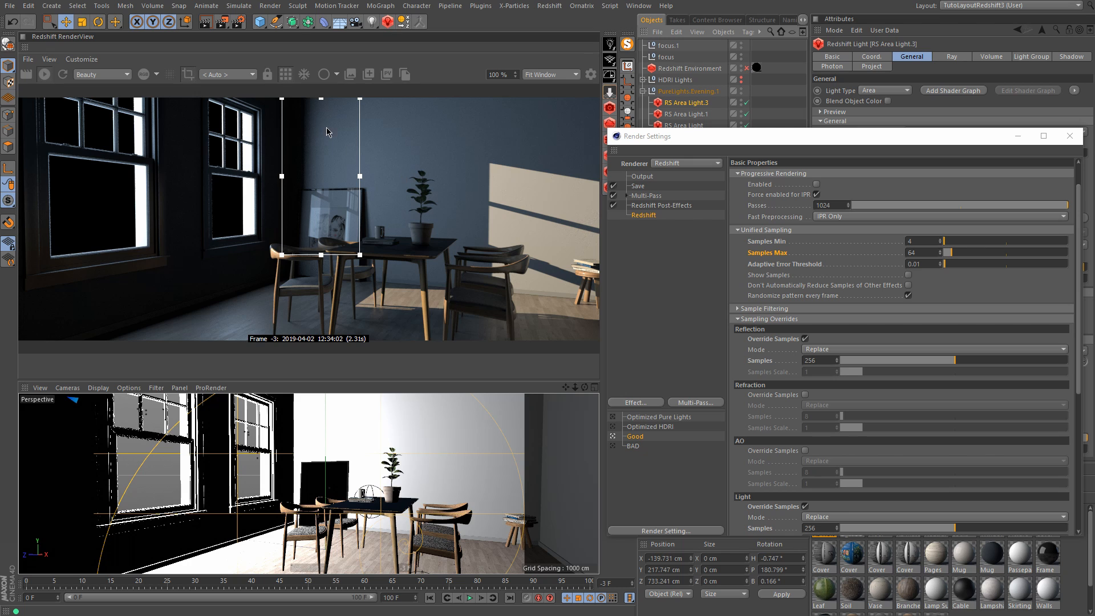
pyautogui.scroll(6, 326, 129)
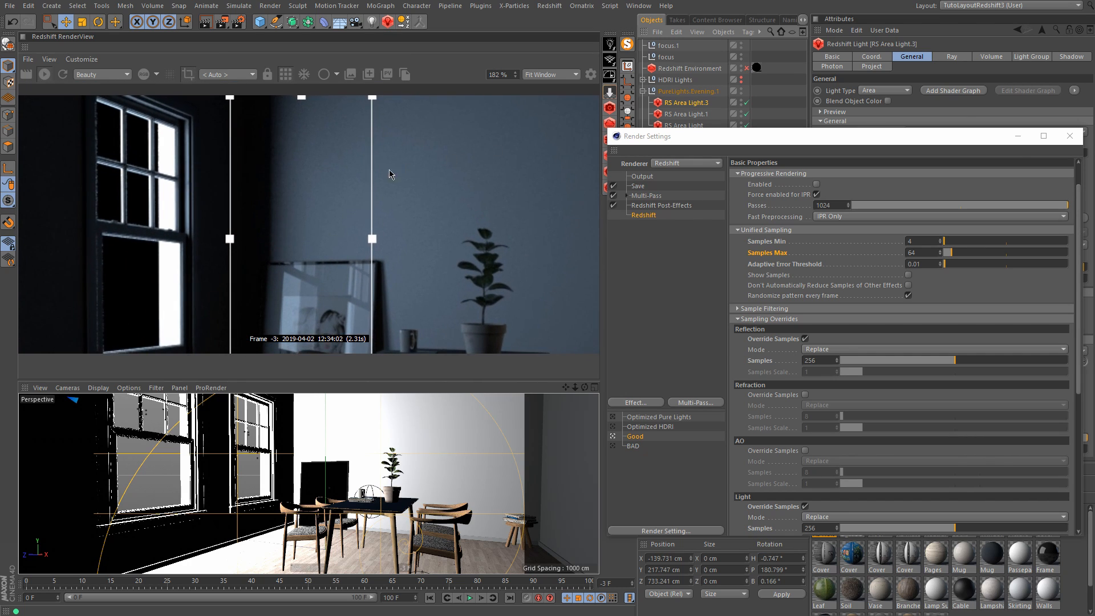
pyautogui.scroll(1, 389, 170)
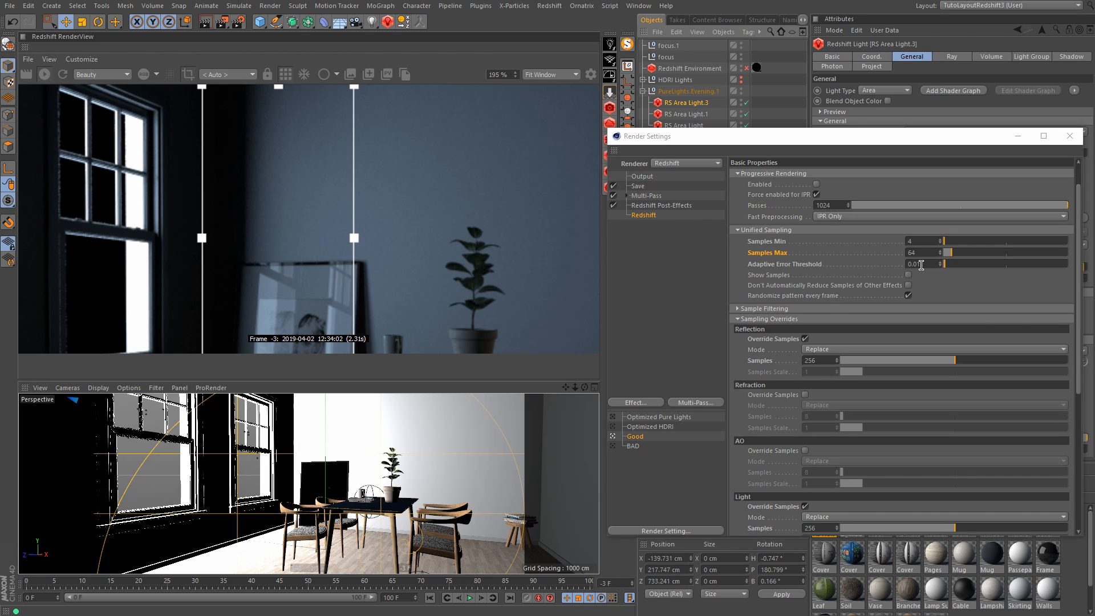
# Step: Set the Adaptive Error Threshold to 0.005
pyautogui.click(915, 264)
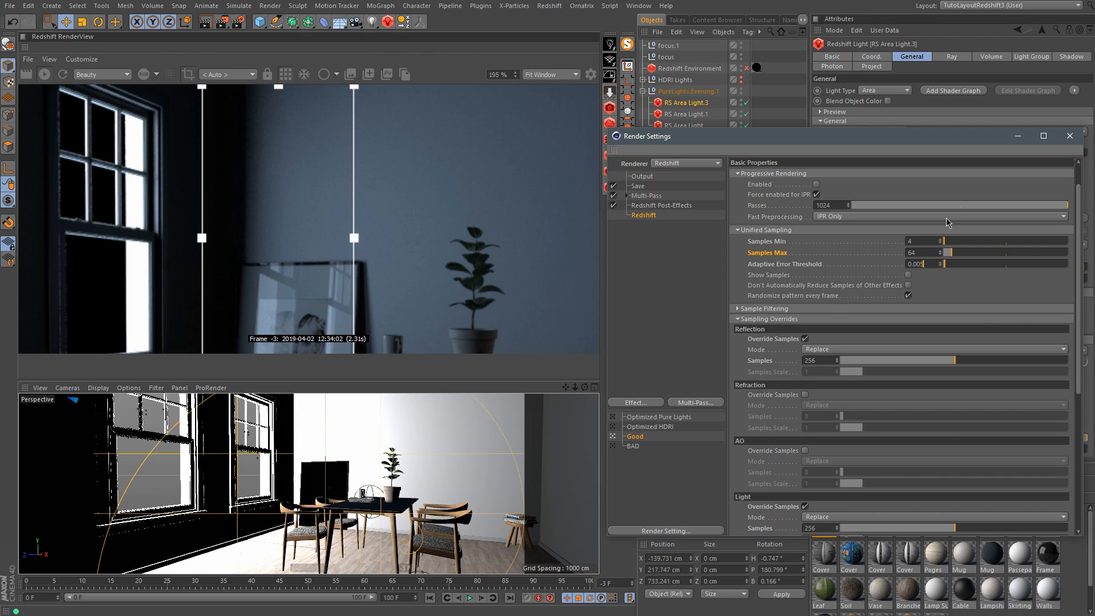
pyautogui.write('0.005')
pyautogui.press('Return')
pyautogui.moveTo(925, 264); pyautogui.dragTo(917, 264)
pyautogui.press('Return')
# Step: Turn off the render region and review the whole frame
pyautogui.scroll(-2, 387, 196)
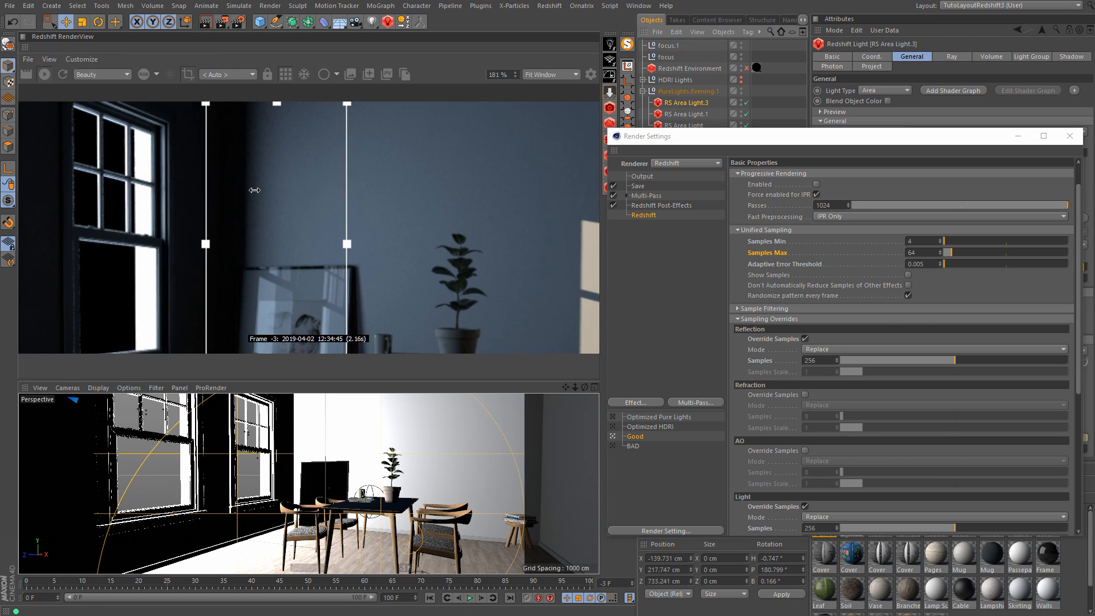
pyautogui.click(189, 75)
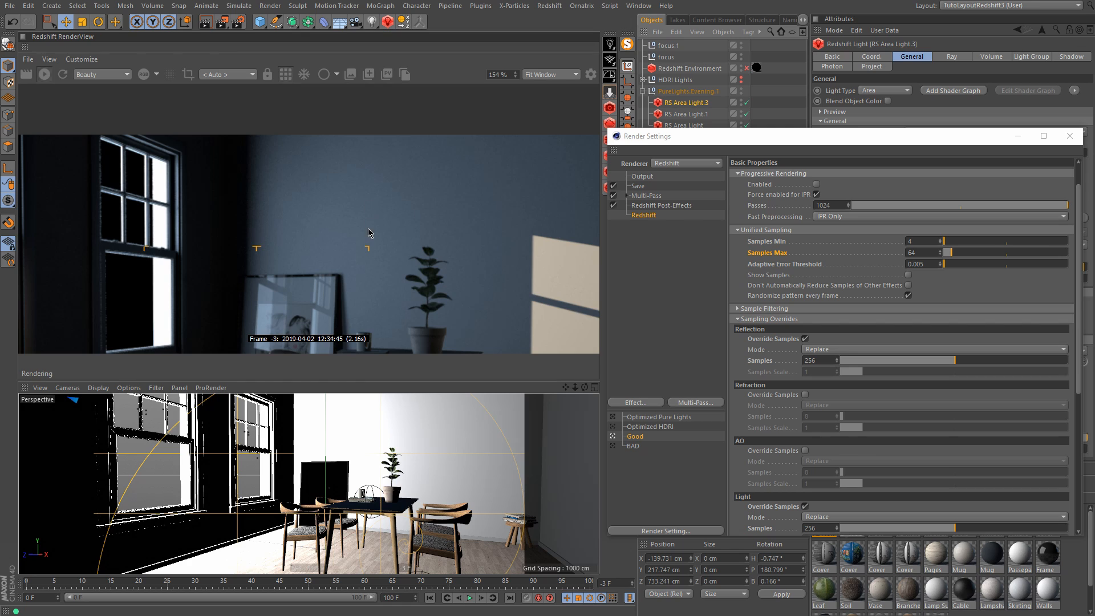
pyautogui.scroll(-3, 370, 229)
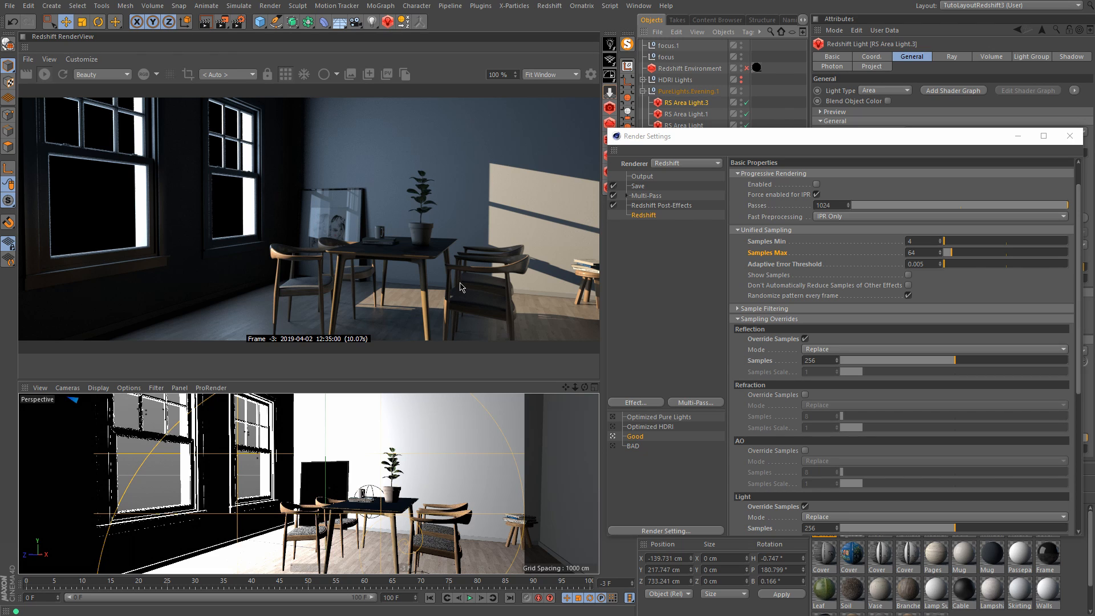
# Step: Set the Primary GI Engine to Brute Force and the Secondary GI Engine to Irradiance Point Cloud
pyautogui.moveTo(1081, 251); pyautogui.dragTo(1082, 198)
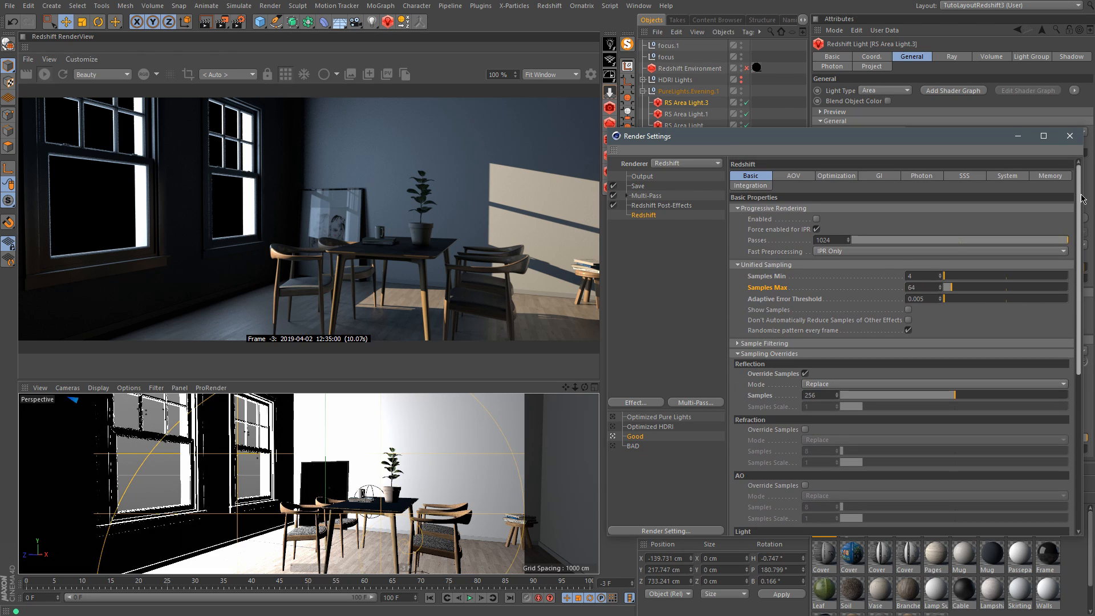
pyautogui.click(882, 175)
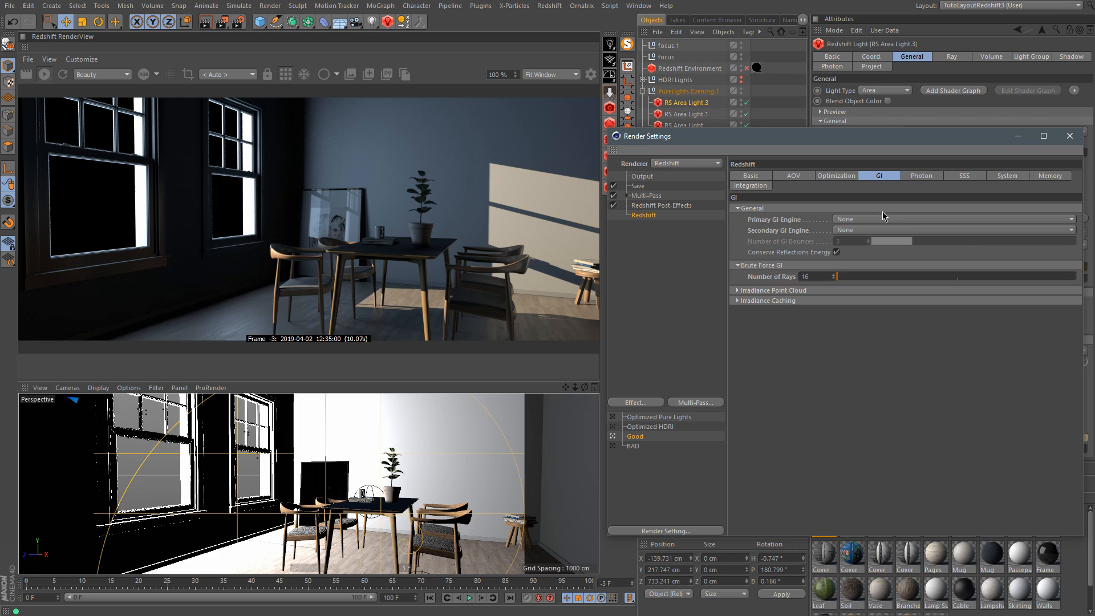
pyautogui.click(879, 220)
pyautogui.click(879, 268)
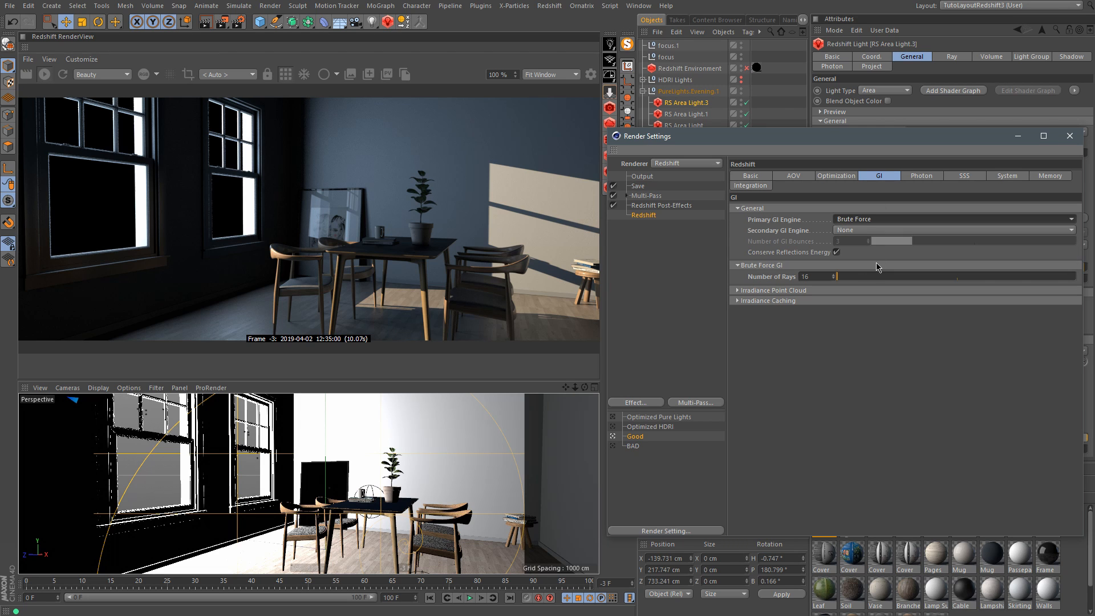
pyautogui.click(874, 231)
pyautogui.click(891, 264)
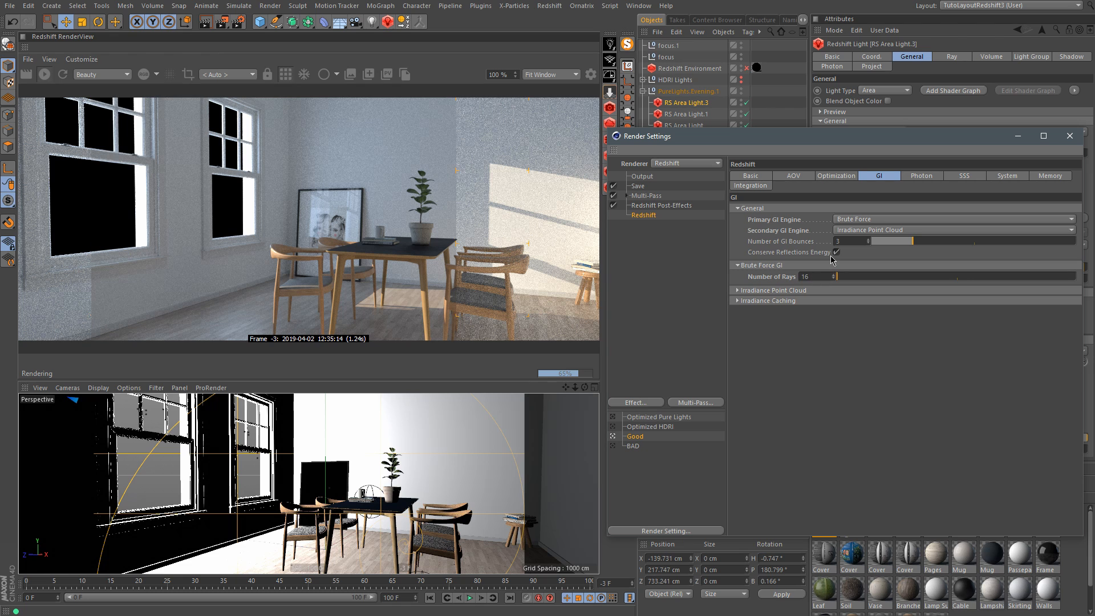
# Step: Raise the Brute Force GI Number of Rays to 64, then quadruple it to 256 and finally 1024
pyautogui.write('64')
pyautogui.press('Return')
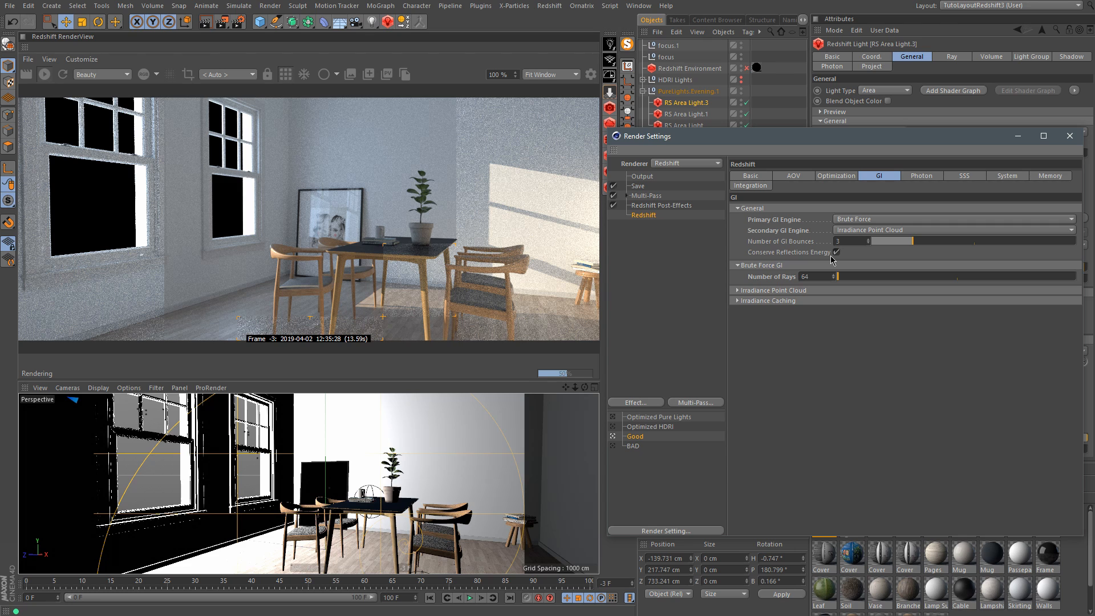
pyautogui.click(841, 277)
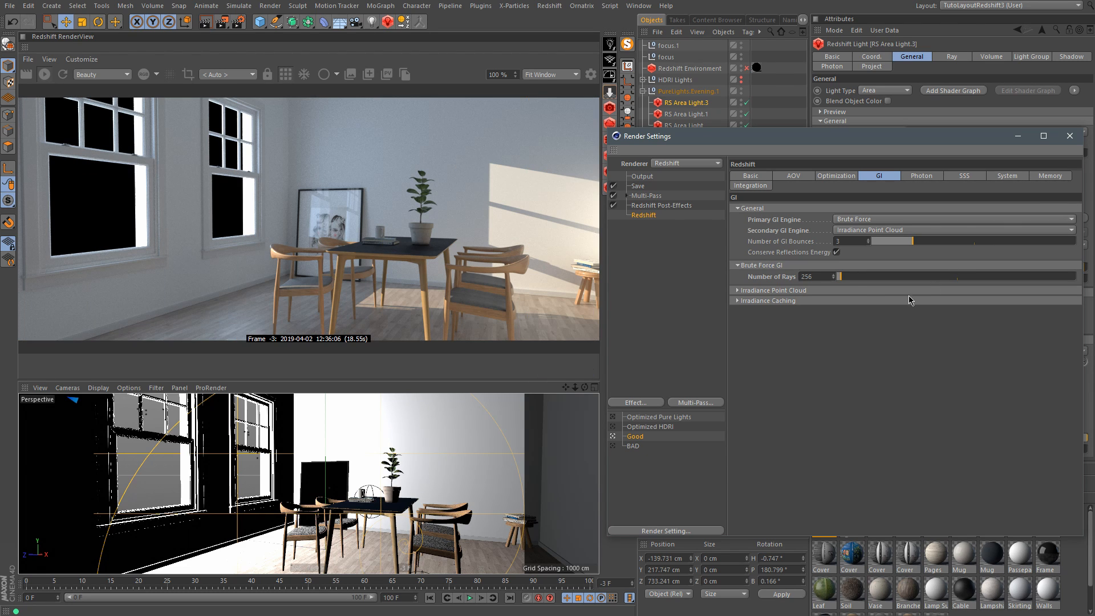
pyautogui.write('*4')
pyautogui.press('Return')
# Step: Examine the windows, wall and picture frame up close for remaining GI noise
pyautogui.keyDown('alt'); pyautogui.moveTo(220, 190); pyautogui.dragTo(1061, 119, button='right'); pyautogui.keyUp('alt')
pyautogui.keyDown('alt'); pyautogui.moveTo(220, 206); pyautogui.dragTo(391, 245, button='middle'); pyautogui.keyUp('alt')
pyautogui.keyDown('alt'); pyautogui.moveTo(518, 188); pyautogui.dragTo(510, 244, button='middle'); pyautogui.keyUp('alt')
pyautogui.keyDown('alt'); pyautogui.moveTo(343, 270); pyautogui.dragTo(349, 233, button='middle'); pyautogui.keyUp('alt')
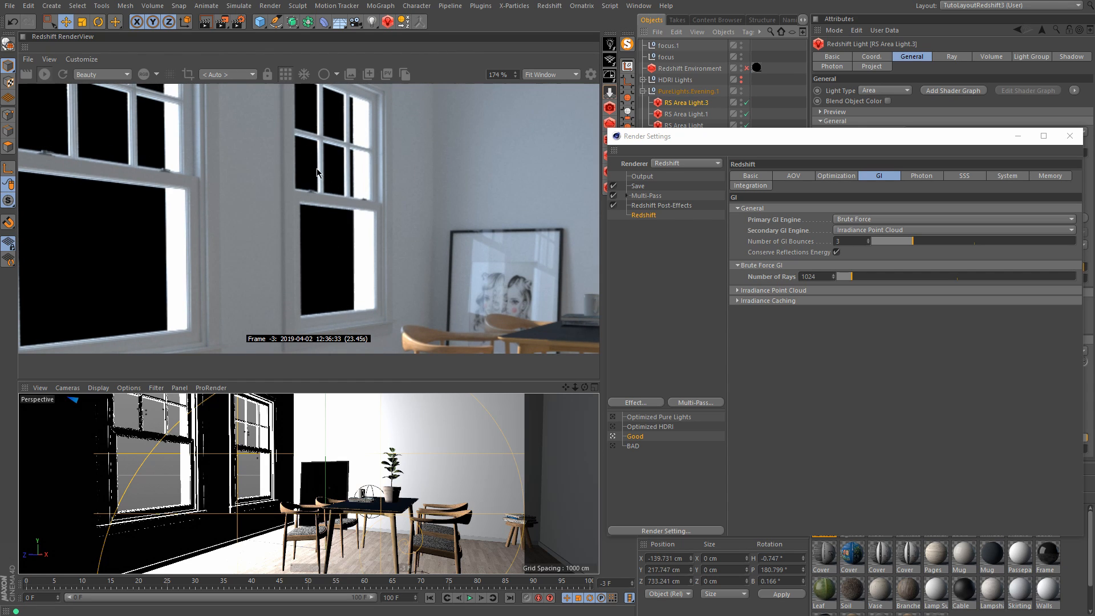
# Step: Try Unified Sampling's Samples Max at 128, then return it to 64
pyautogui.click(749, 176)
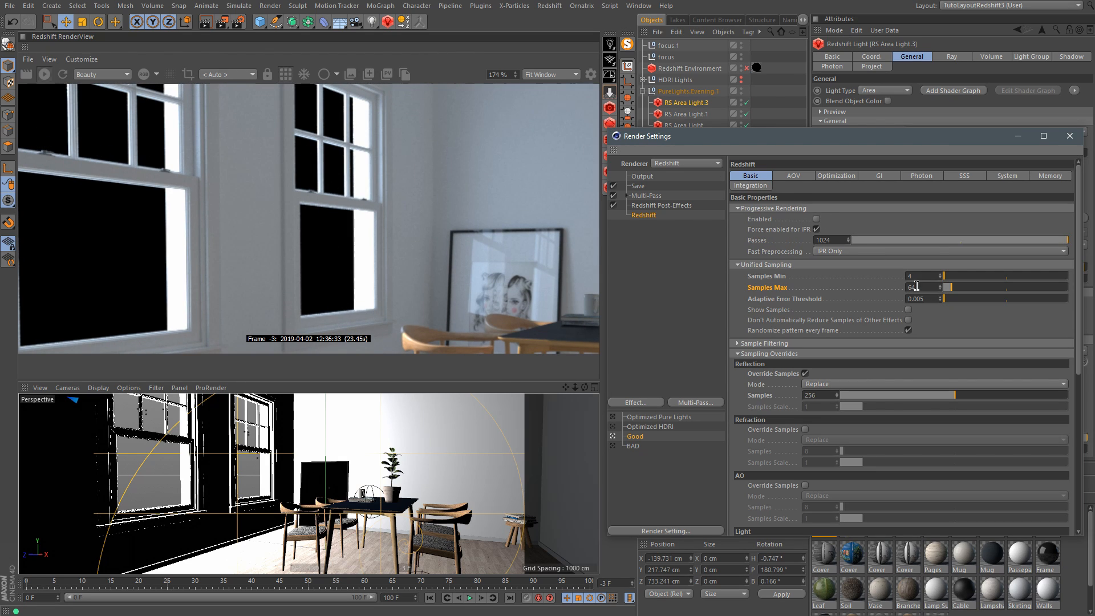
pyautogui.press('BackSpace')
pyautogui.press('BackSpace')
pyautogui.write('128')
pyautogui.press('Return')
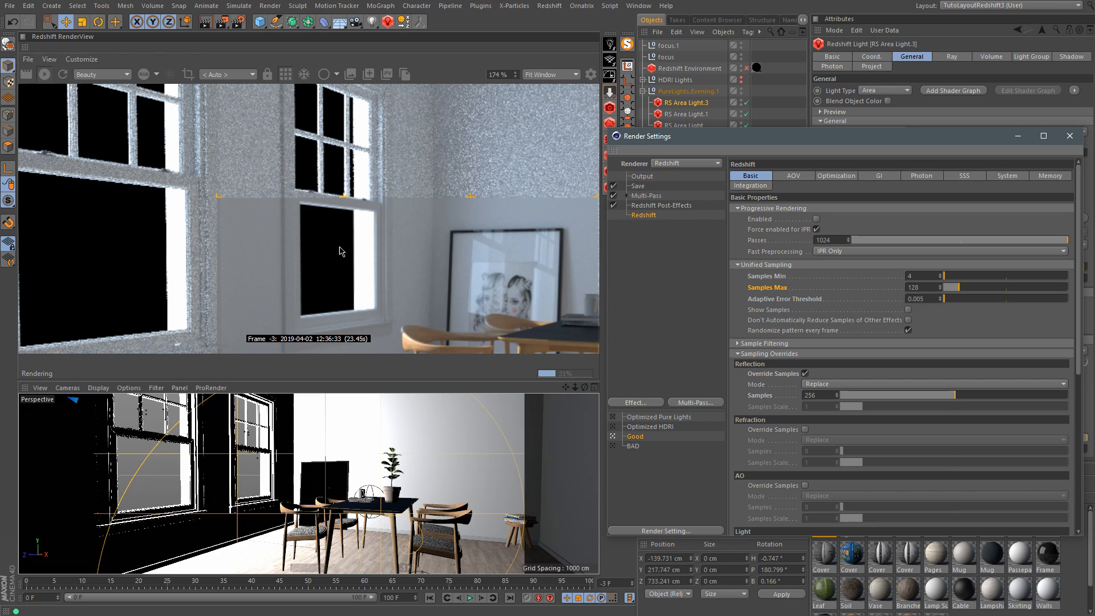
pyautogui.click(919, 286)
pyautogui.press('BackSpace')
pyautogui.press('BackSpace')
pyautogui.press('BackSpace')
pyautogui.write('64')
pyautogui.press('Return')
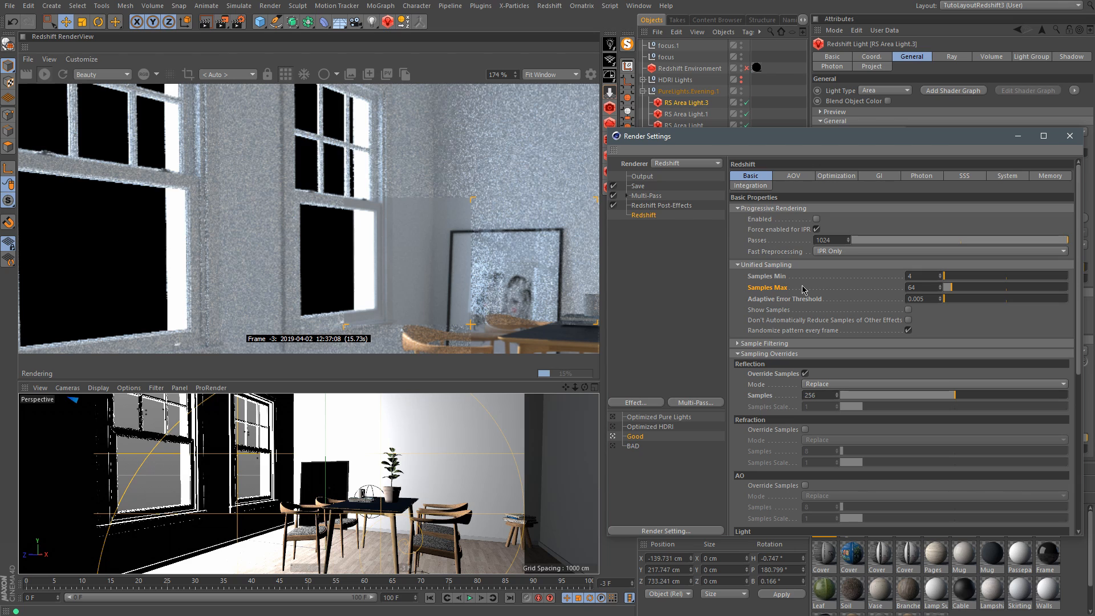
# Step: Enable the Redshift Environment object and render the full frame with volumetric light
pyautogui.click(456, 72)
pyautogui.scroll(-4, 424, 163)
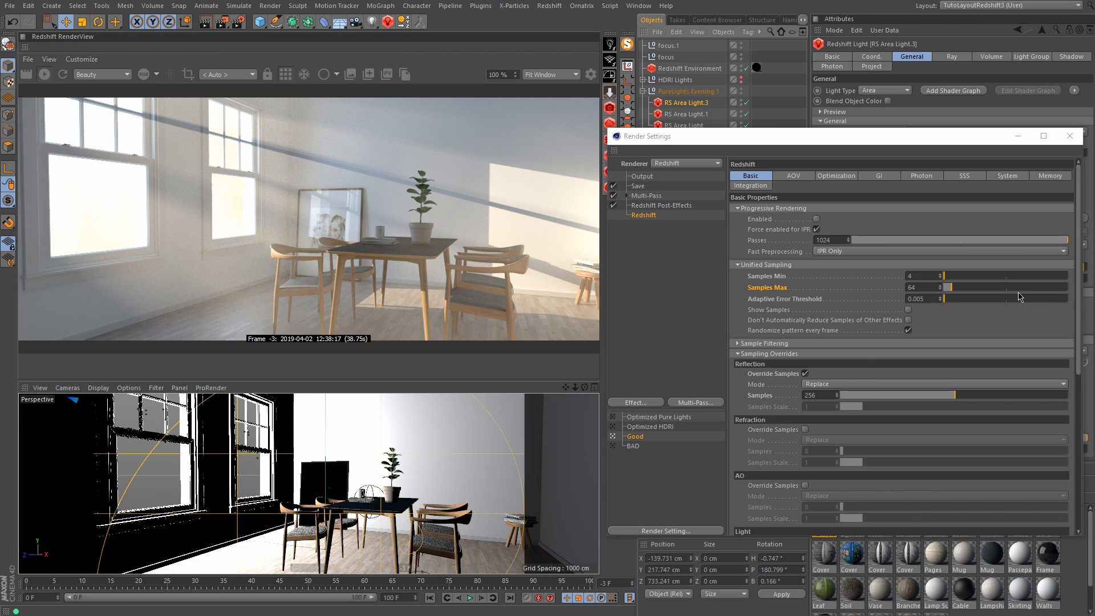
# Step: Enable the Volume sampling override in Replace mode with 256 samples
pyautogui.moveTo(1076, 277); pyautogui.dragTo(1074, 419)
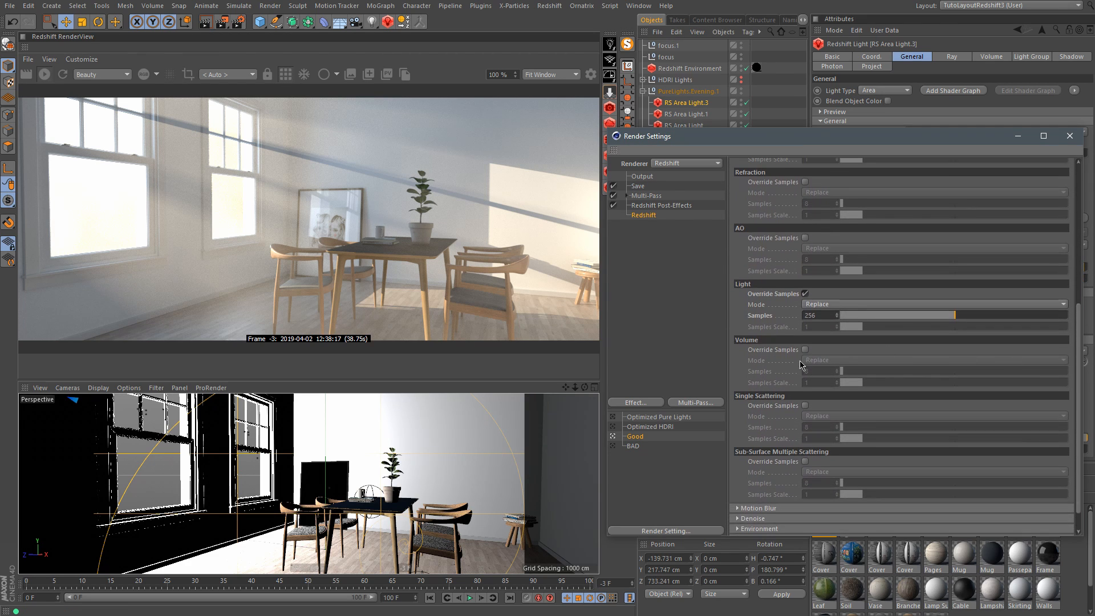
pyautogui.click(805, 349)
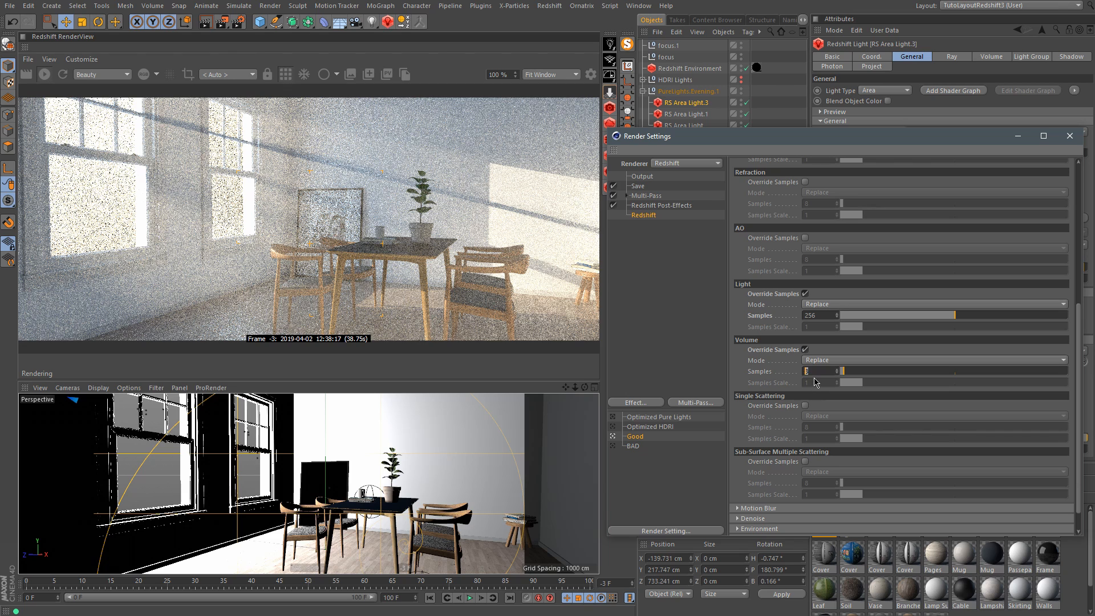
pyautogui.press('Return')
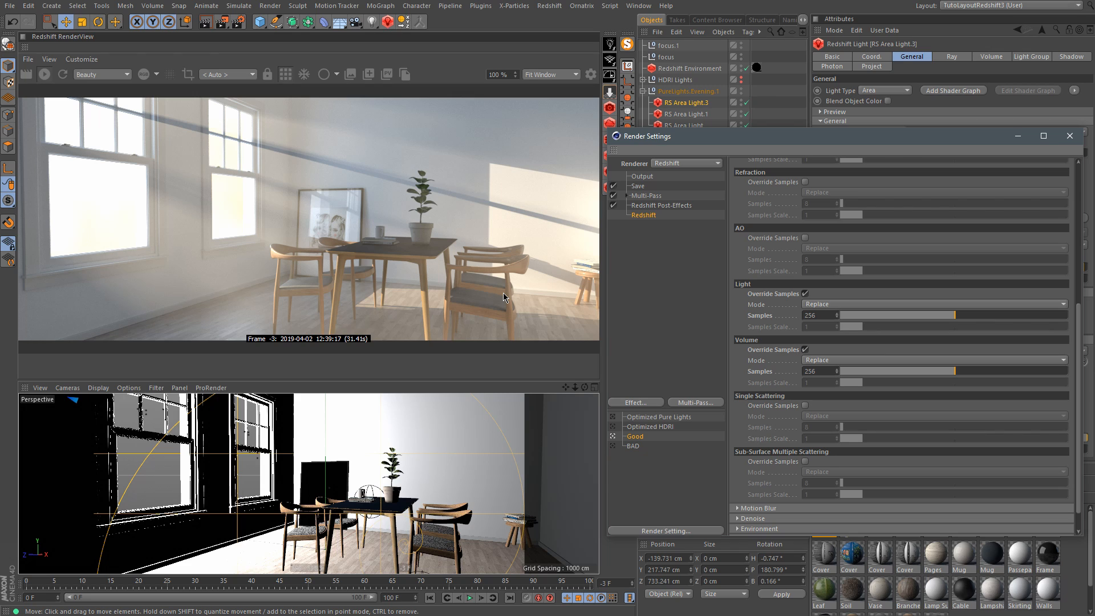
# Step: Take a snapshot of the finished render and compare it with snapshot_0 and its render time
pyautogui.click(368, 75)
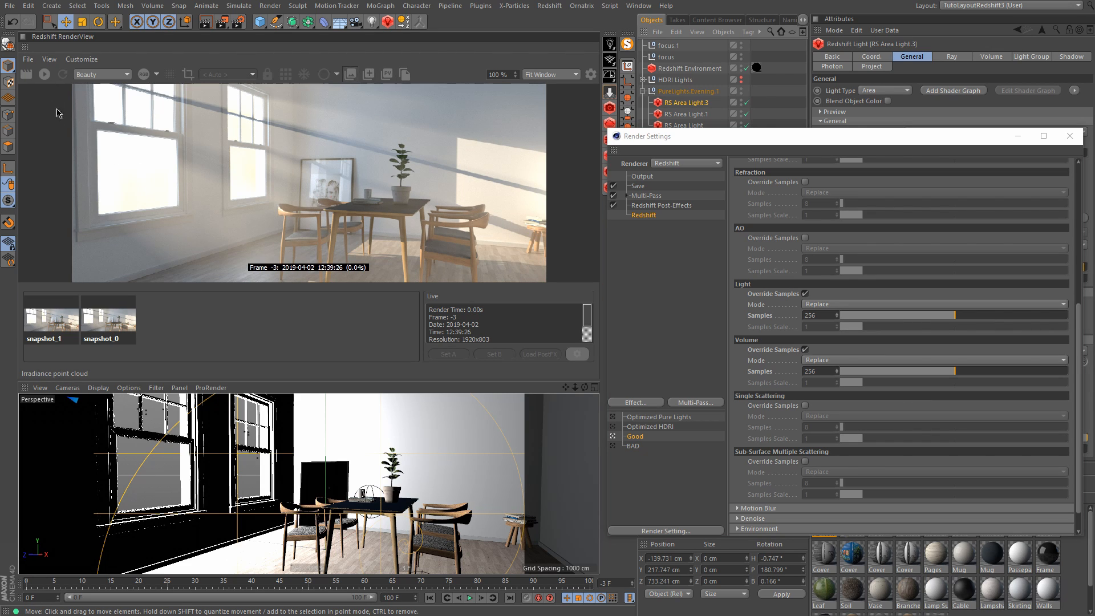
pyautogui.click(121, 326)
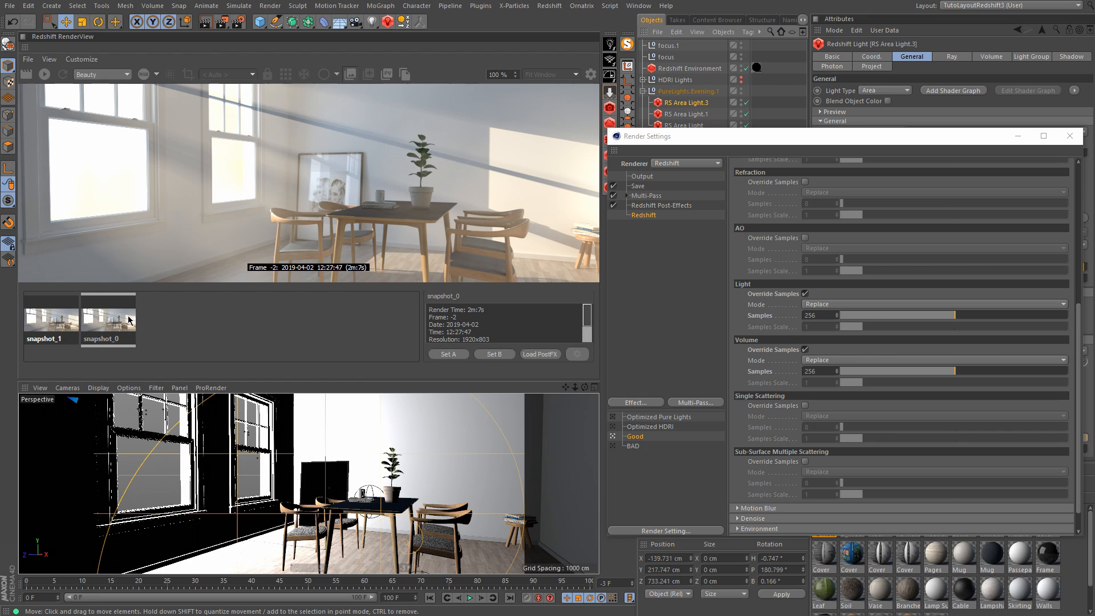
pyautogui.click(60, 325)
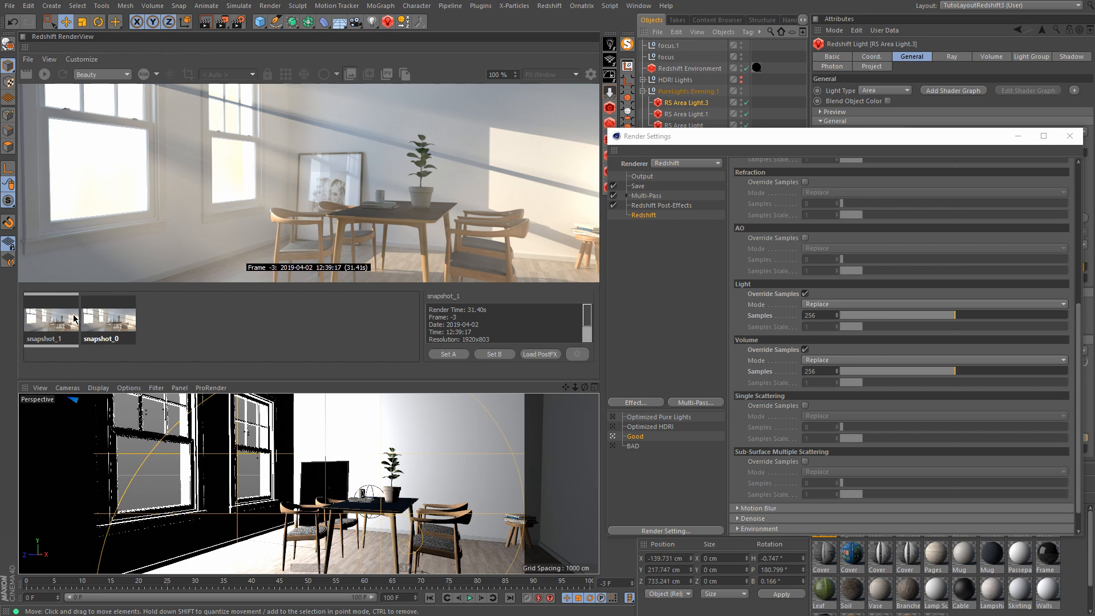
# Step: Inspect the new snapshot up close around the window, upper wall and picture frame for noise
pyautogui.scroll(5, 344, 166)
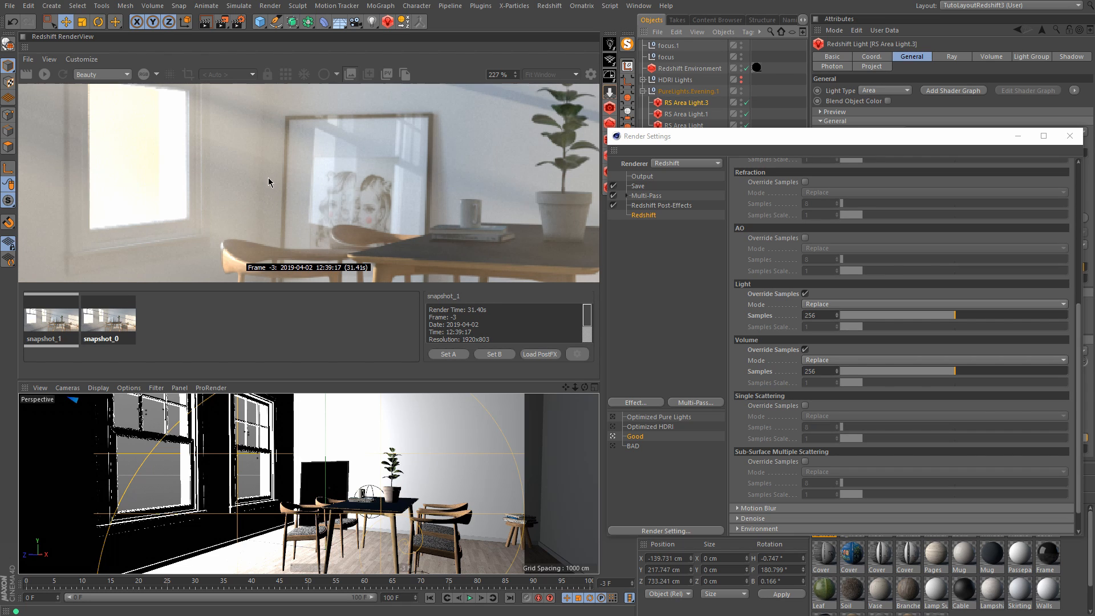
pyautogui.moveTo(269, 177); pyautogui.dragTo(294, 244)
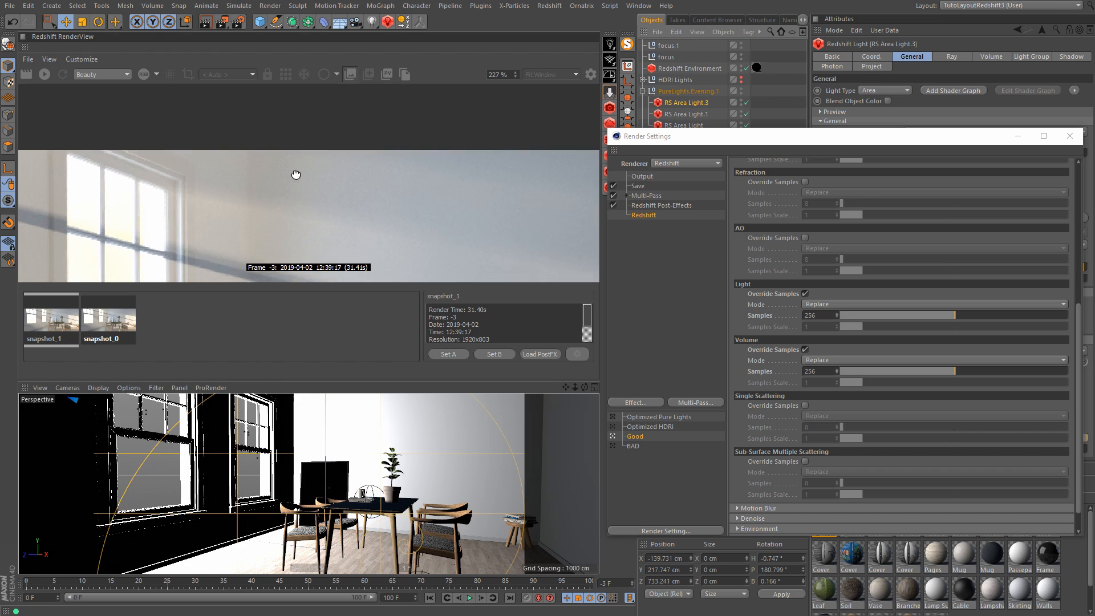
pyautogui.moveTo(293, 171)
pyautogui.mouseDown()
pyautogui.moveTo(320, 108)
pyautogui.moveTo(316, 200)
pyautogui.moveTo(313, 159)
pyautogui.moveTo(322, 158)
pyautogui.moveTo(314, 169)
pyautogui.mouseUp()
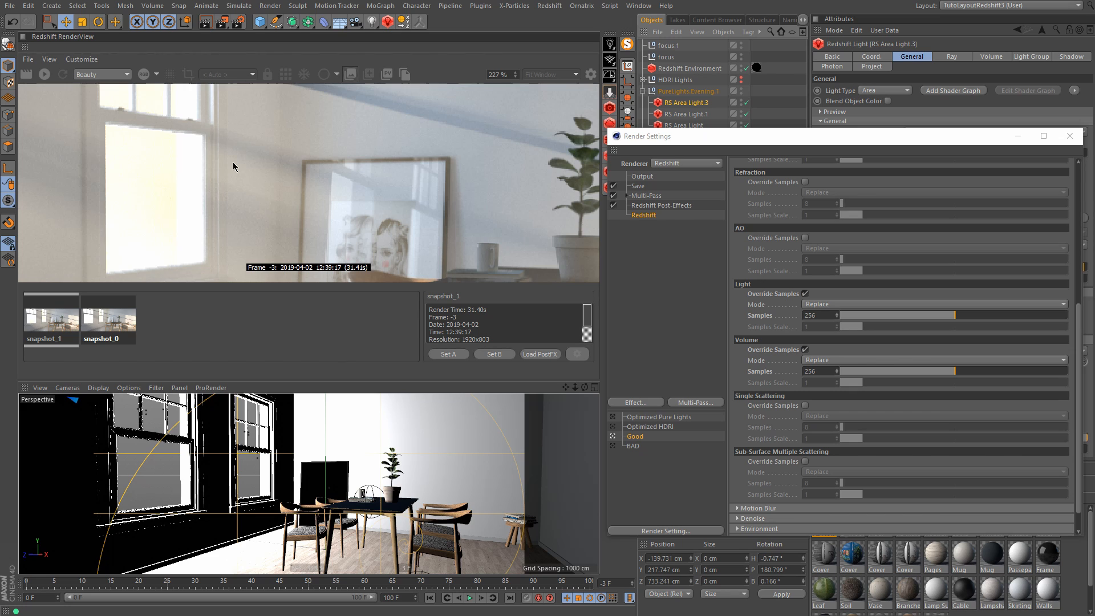
# Step: Deselect the snapshot, hide the snapshot comparison area and return to the full-frame view
pyautogui.click(46, 309)
pyautogui.click(350, 74)
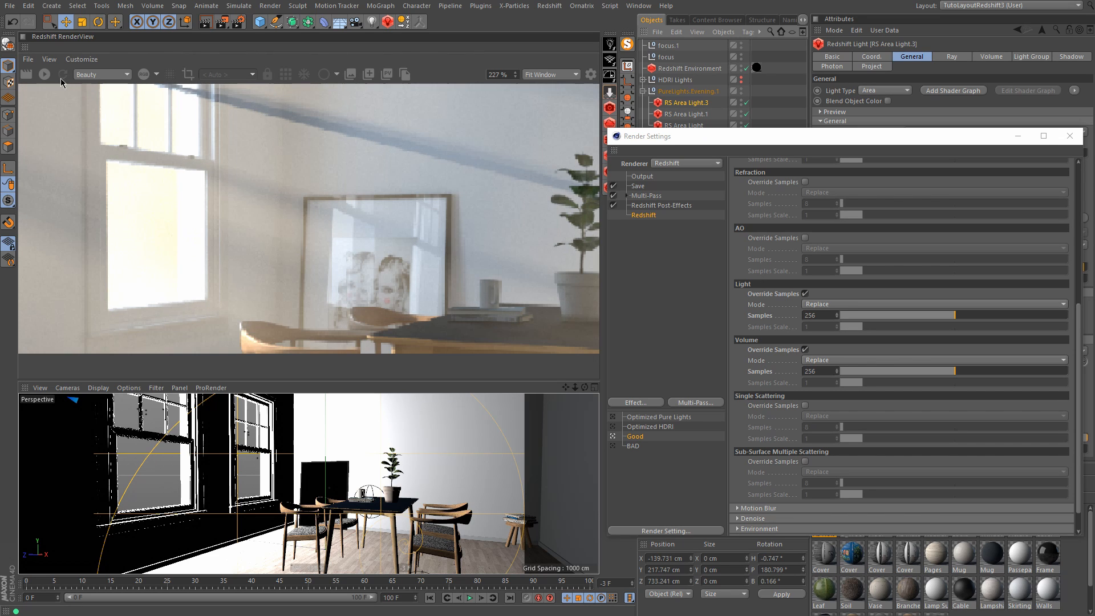
pyautogui.scroll(-5, 266, 210)
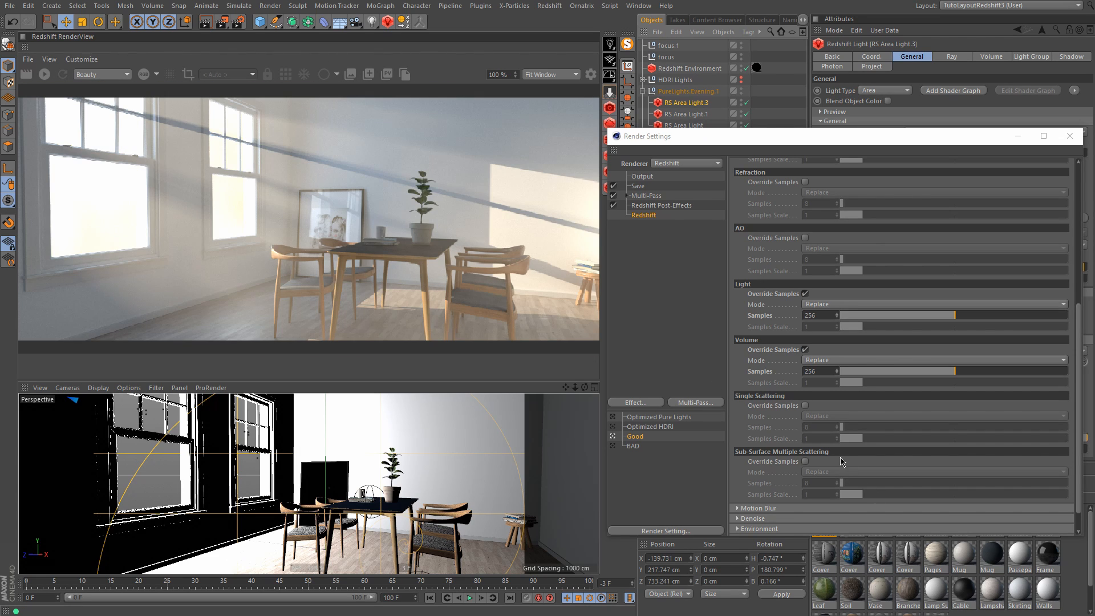
# Step: Set the Volume sampling override to 512 samples and let the view re-render
pyautogui.doubleClick(822, 372)
pyautogui.write('512')
pyautogui.press('Return')
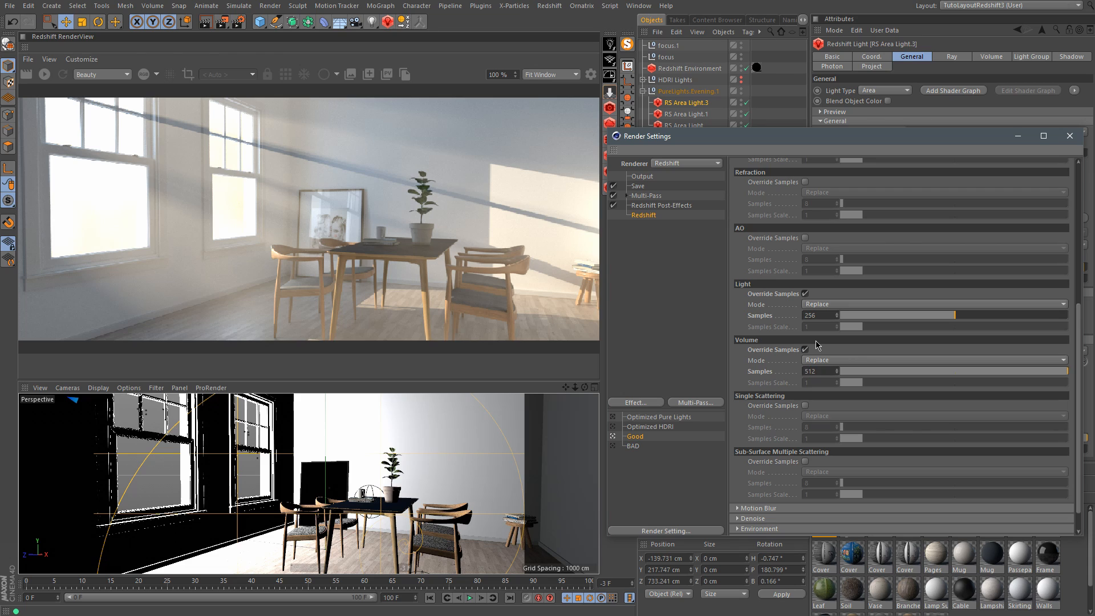
pyautogui.click(190, 111)
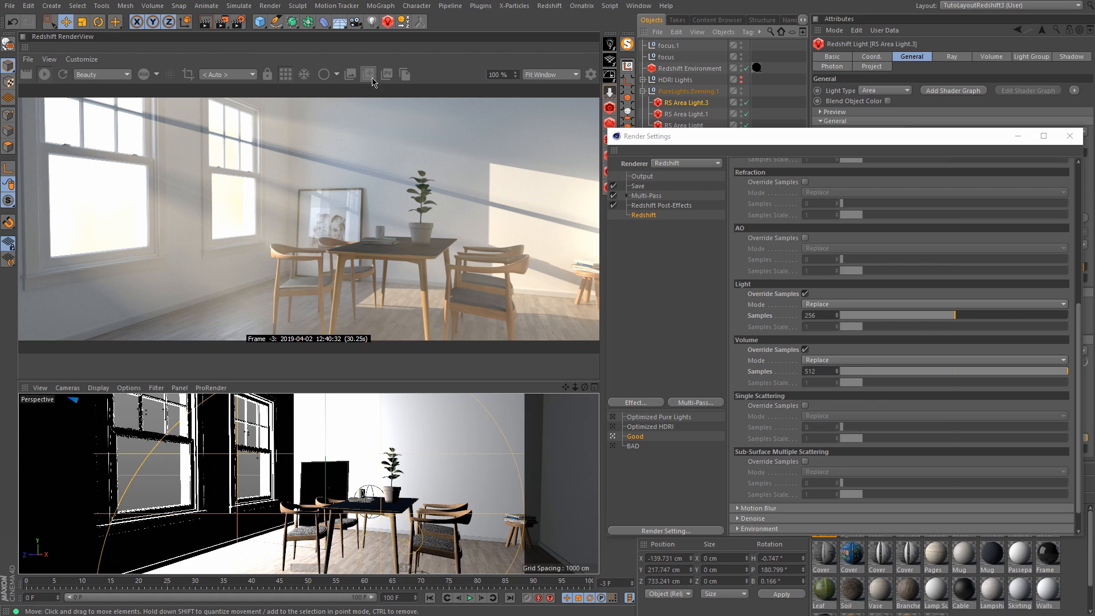
# Step: Take a snapshot of the finished render, delete snapshot_1 and stop the live render
pyautogui.click(369, 77)
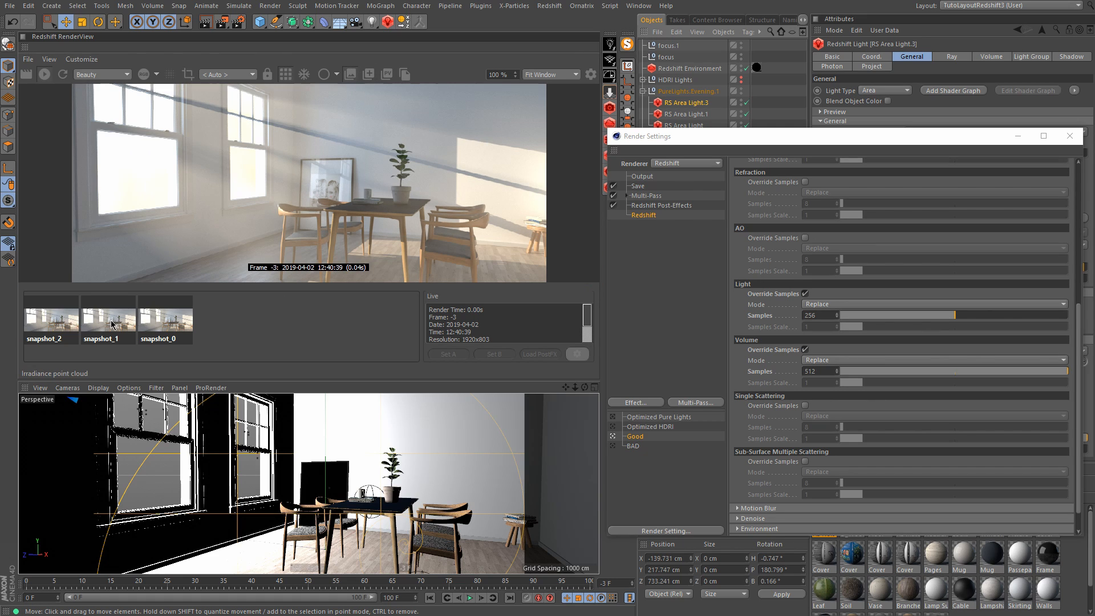
pyautogui.rightClick(117, 328)
pyautogui.click(135, 358)
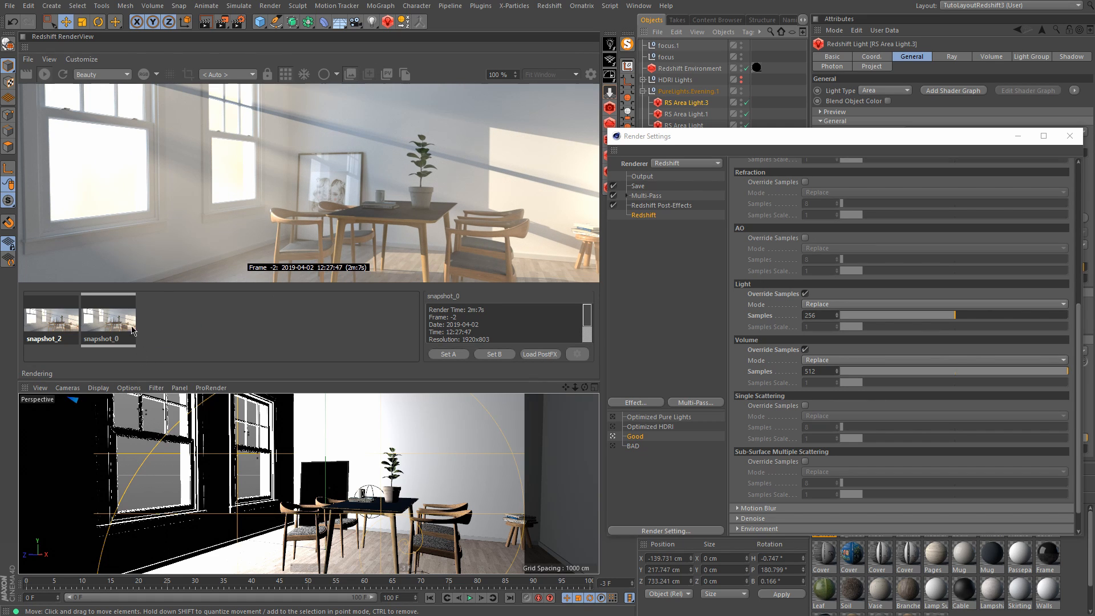
pyautogui.click(44, 75)
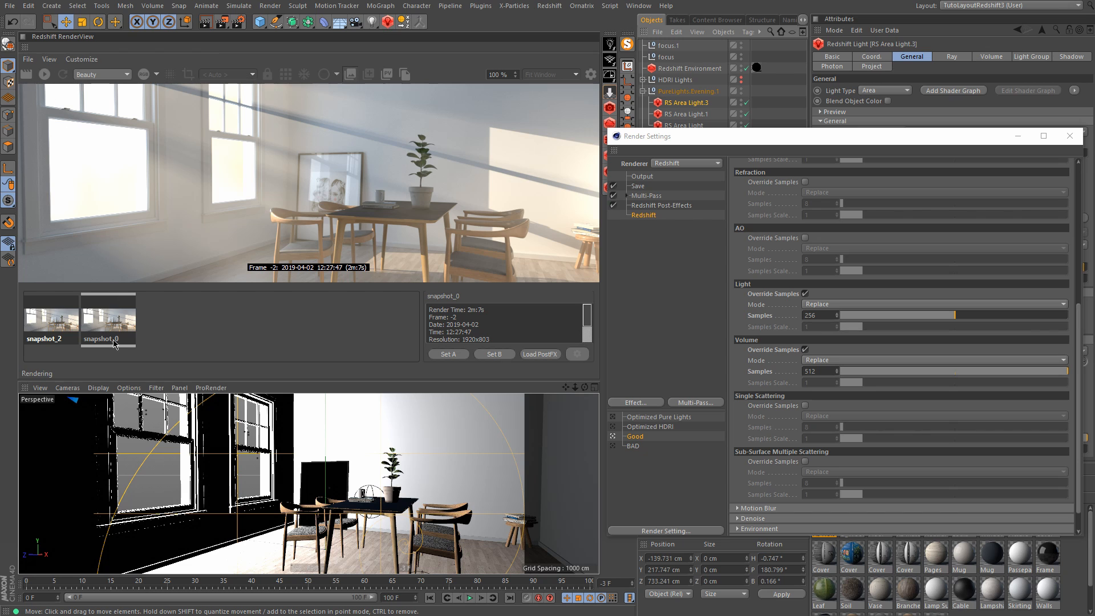
# Step: Compare snapshot_0 and snapshot_2 up close around the window and picture frame, and hide the snapshot area
pyautogui.scroll(5, 285, 176)
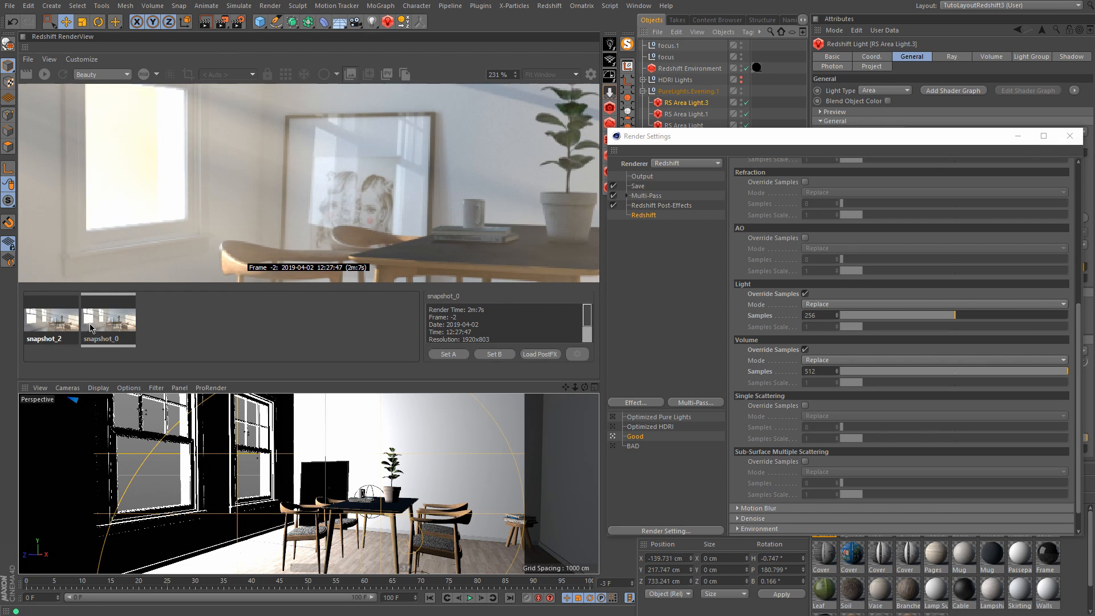
pyautogui.click(62, 323)
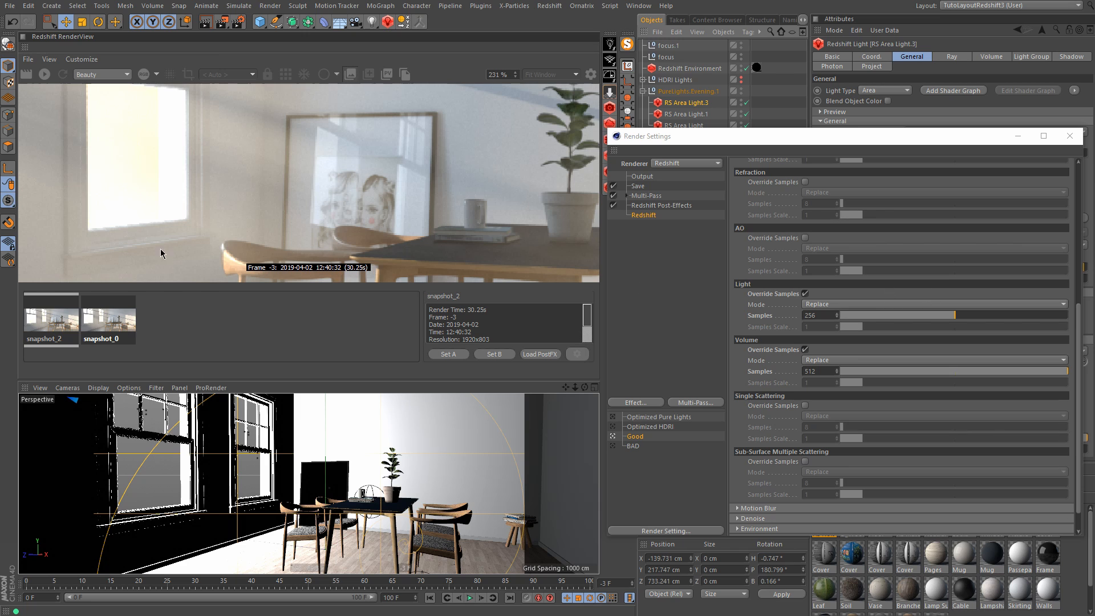
pyautogui.click(350, 75)
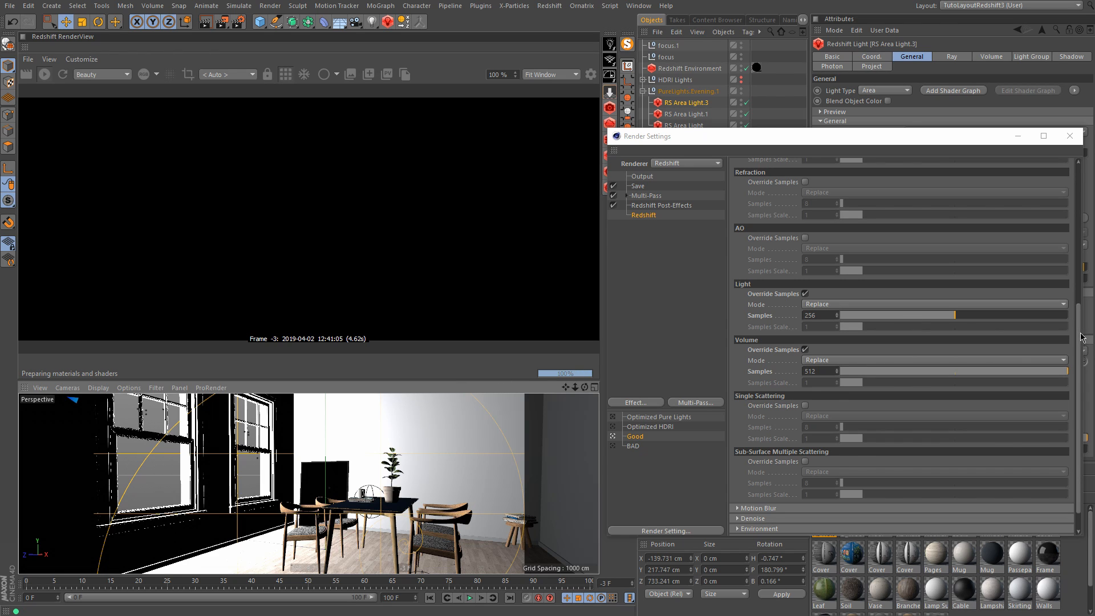
# Step: Enable the Refraction sampling override in Replace mode with 256 samples
pyautogui.moveTo(1081, 334); pyautogui.dragTo(1087, 278)
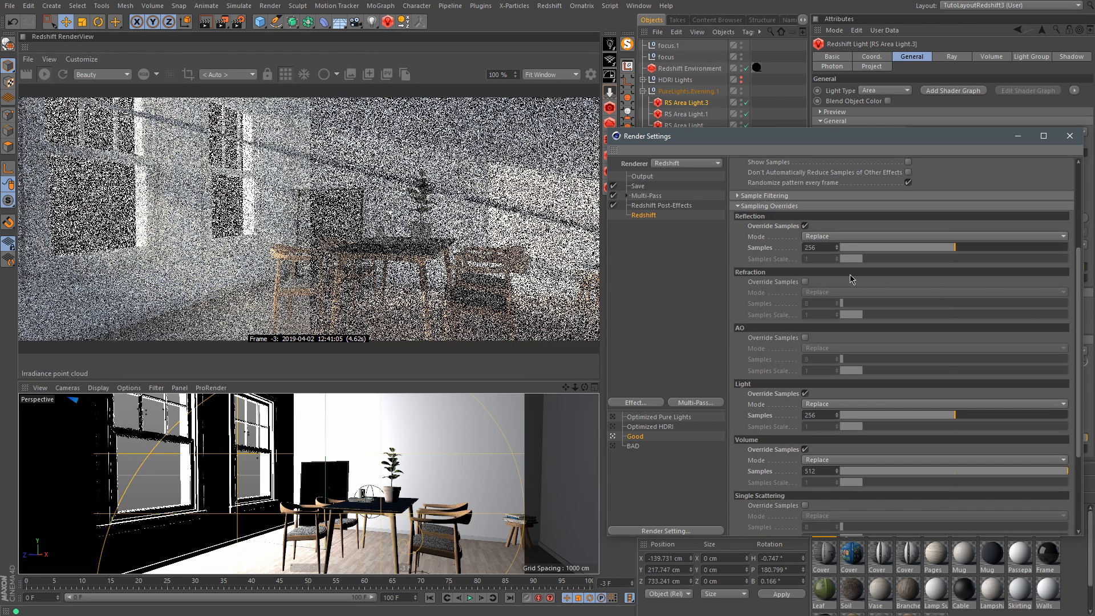
pyautogui.click(805, 282)
pyautogui.click(817, 304)
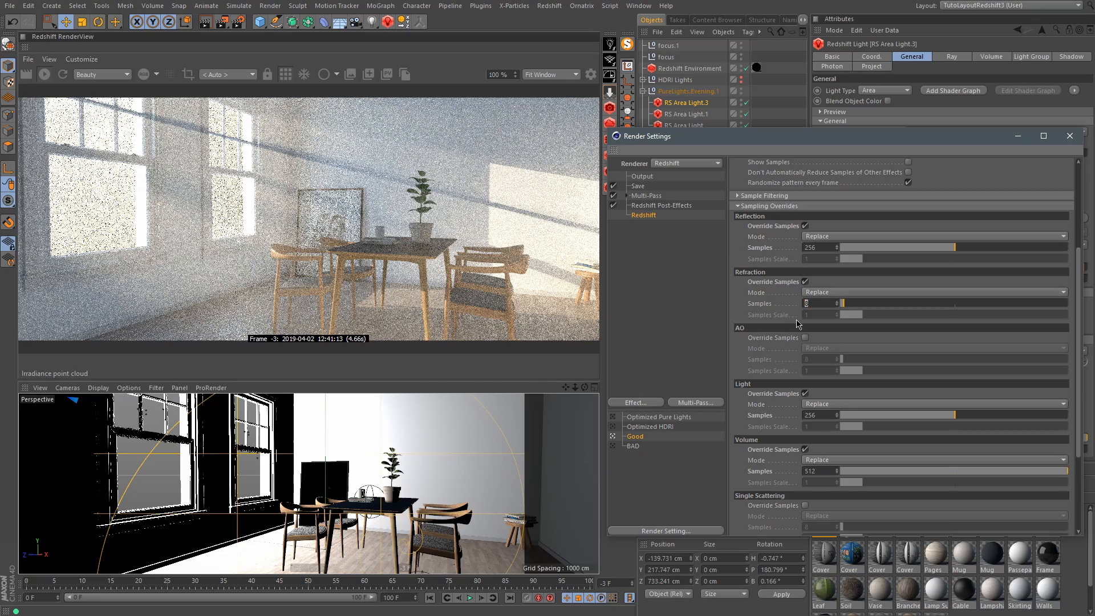
pyautogui.write('256')
pyautogui.press('Return')
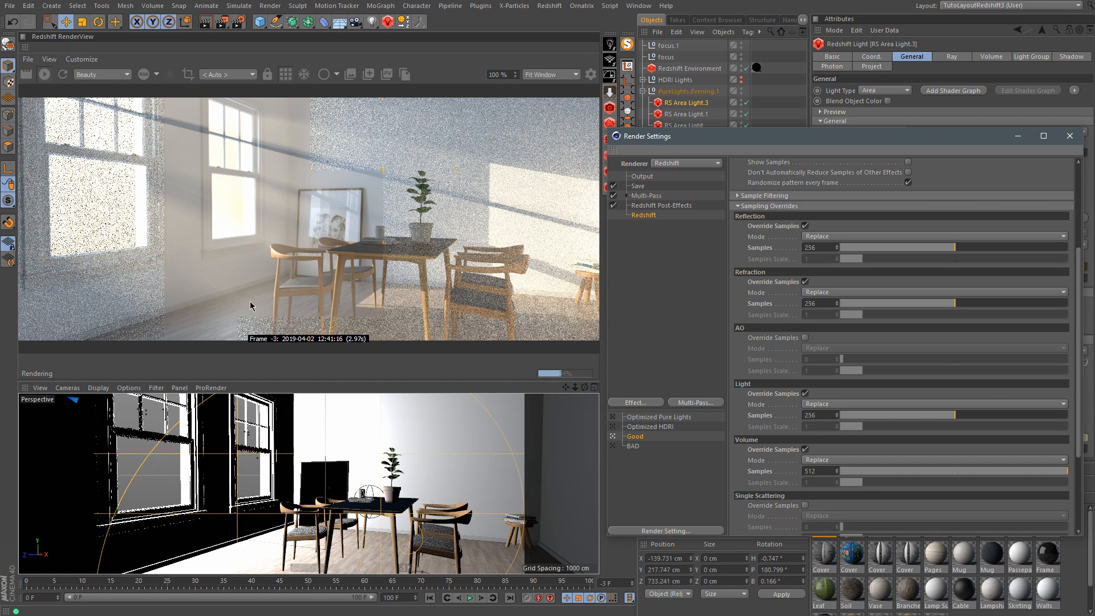
# Step: Check the render up close around the picture frame and set the Light sampling override to 512 samples
pyautogui.scroll(5, 317, 187)
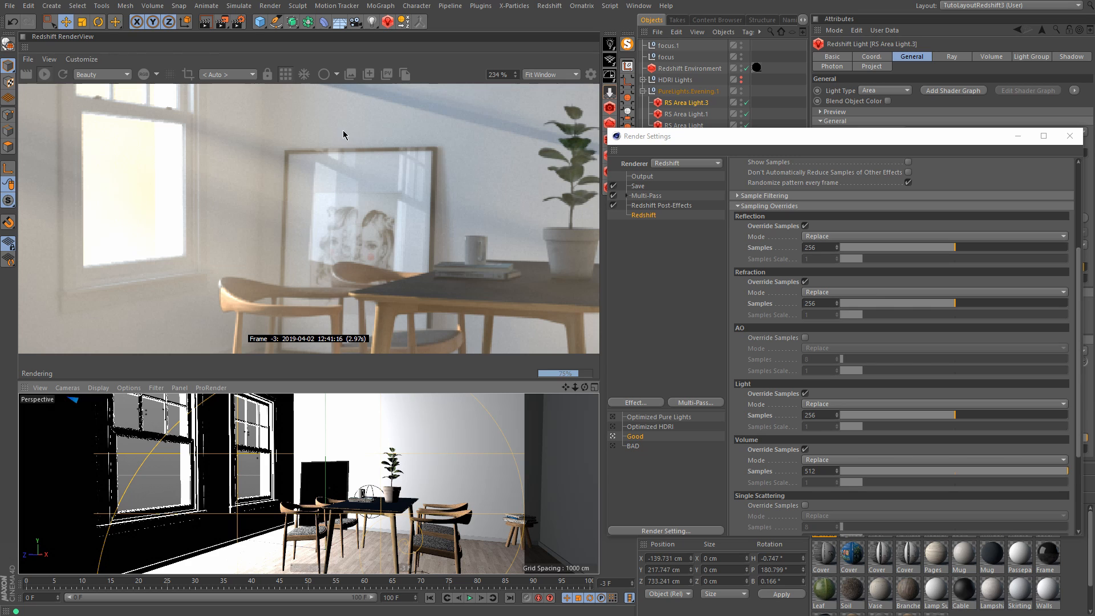
pyautogui.moveTo(343, 131); pyautogui.dragTo(316, 186, button='middle')
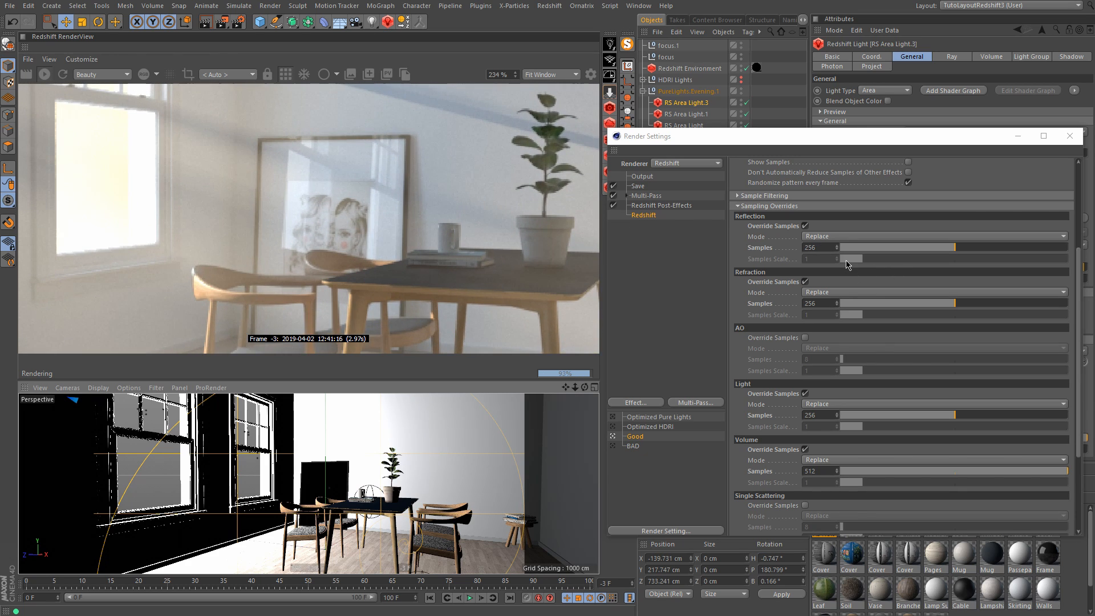
pyautogui.doubleClick(820, 415)
pyautogui.write('512')
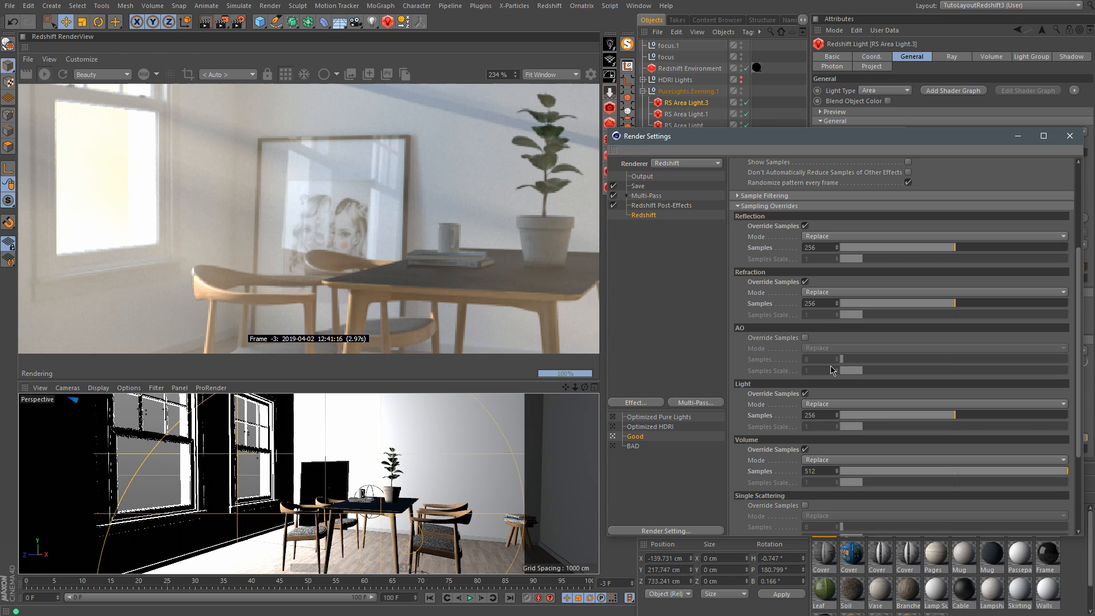
pyautogui.press('Return')
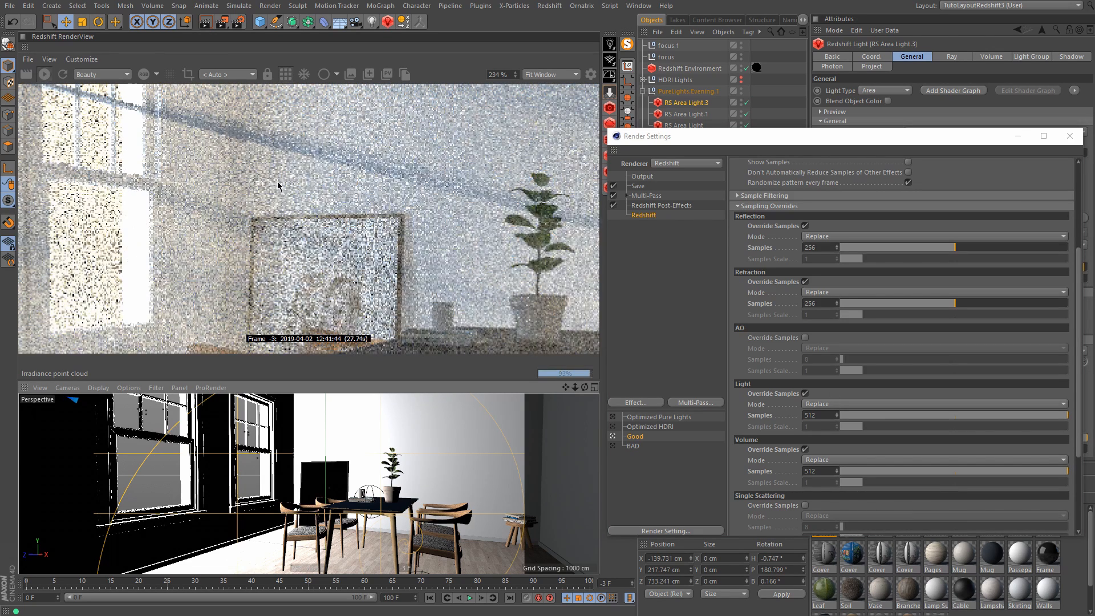
# Step: Limit rendering to a region over the wall and picture frame, and set the Adaptive Error Threshold to 0.002
pyautogui.scroll(3, 970, 247)
pyautogui.moveTo(177, 121); pyautogui.dragTo(353, 331)
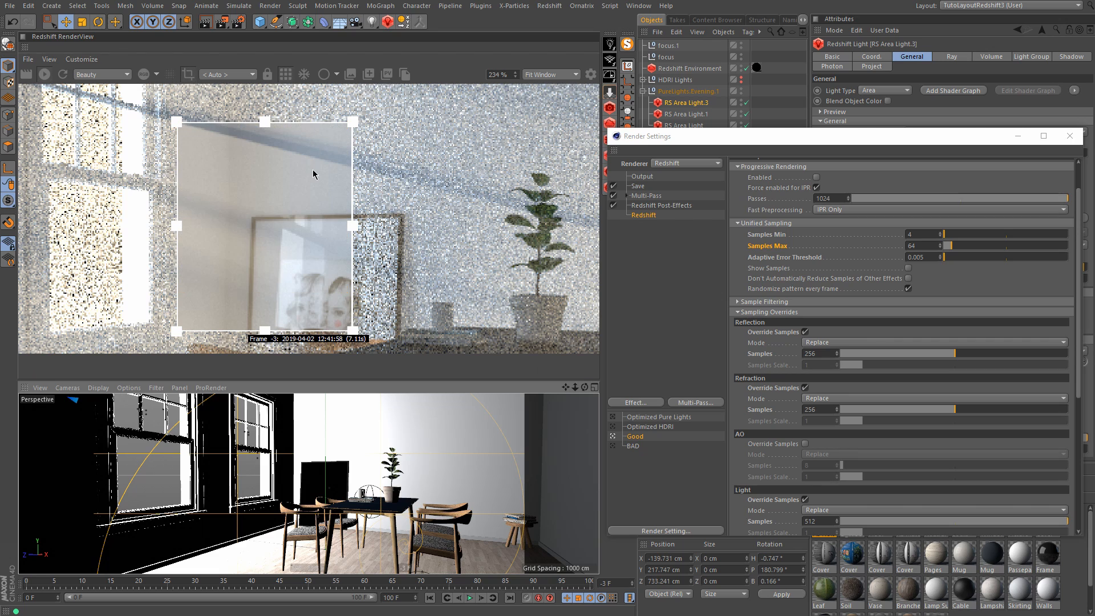
pyautogui.moveTo(1078, 338); pyautogui.dragTo(1077, 374)
pyautogui.click(921, 198)
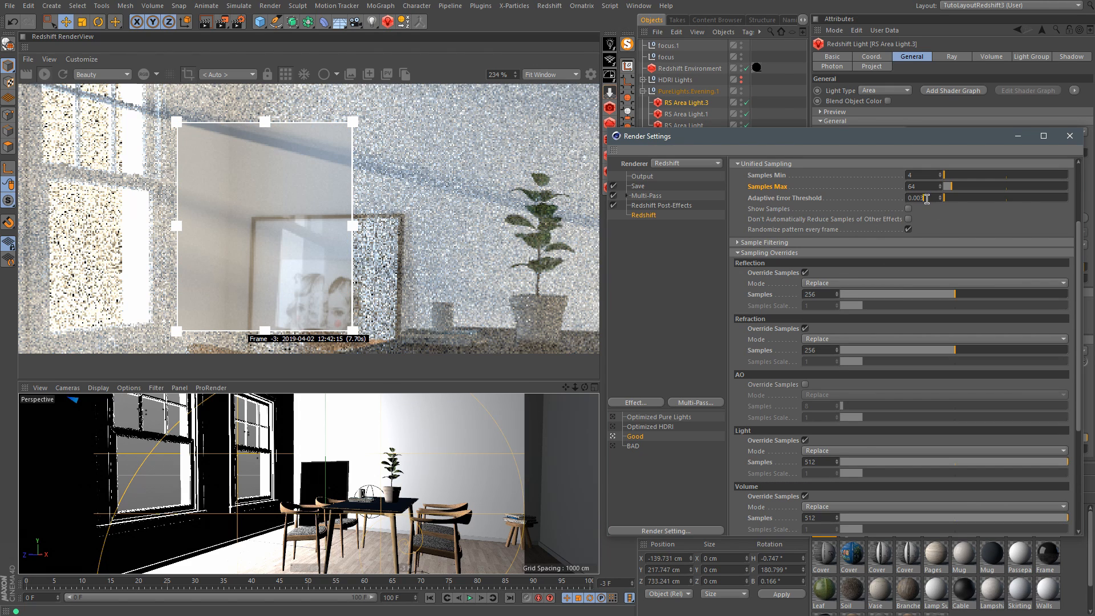
pyautogui.moveTo(920, 200); pyautogui.dragTo(929, 198)
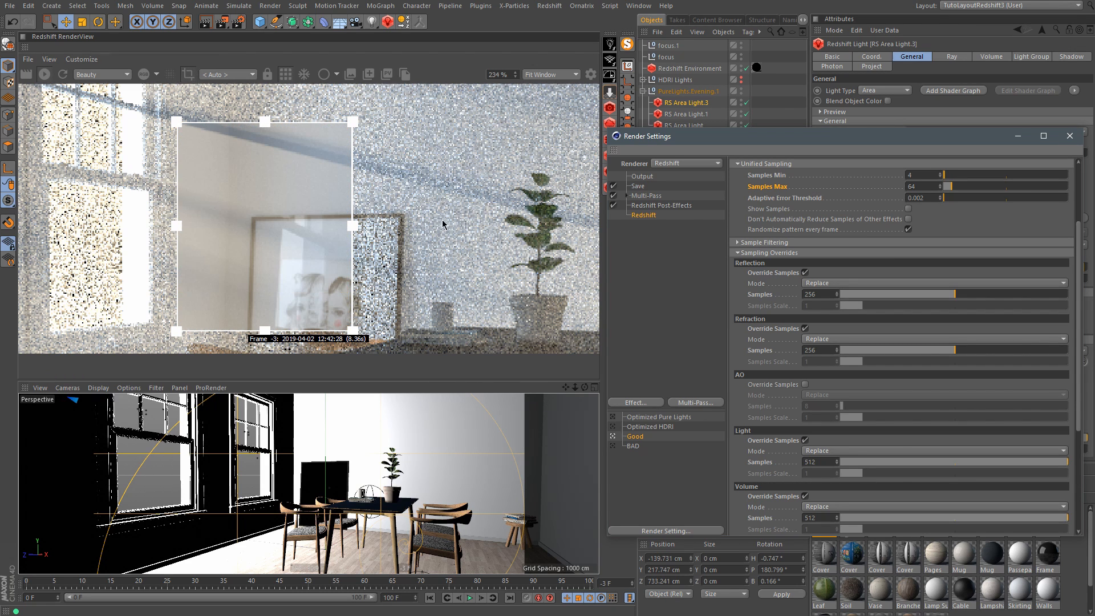
# Step: Turn off the render region, return to the full-frame view and set the unified Samples Max to 128
pyautogui.doubleClick(455, 216)
pyautogui.click(188, 74)
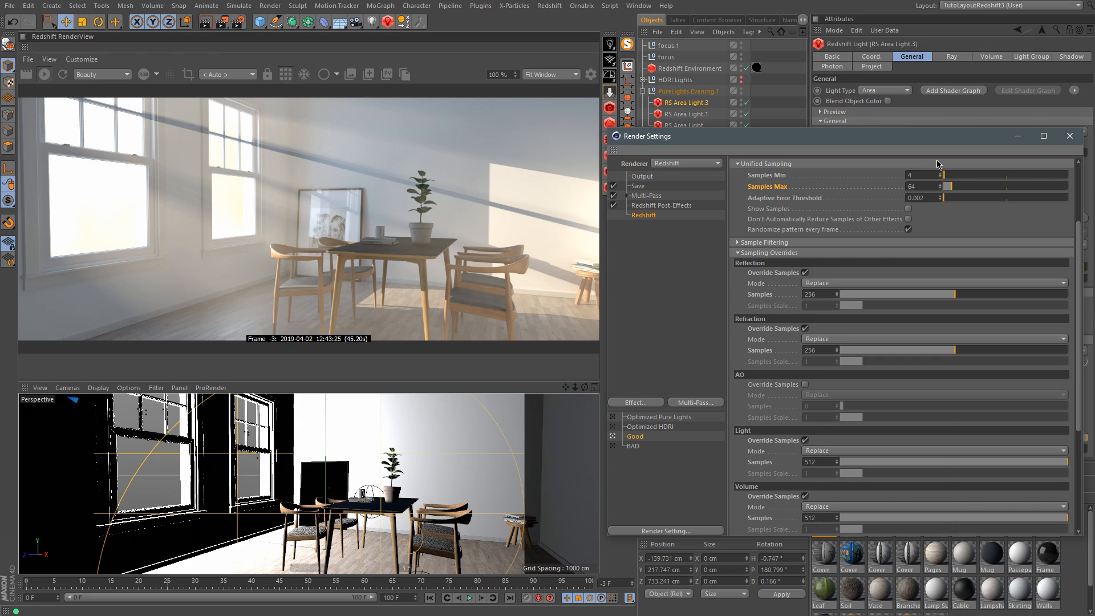
pyautogui.moveTo(951, 186); pyautogui.dragTo(959, 187)
# Step: Take a snapshot of the finished render and alternate repeatedly between it and snapshot_0 to compare quality and render times
pyautogui.click(369, 74)
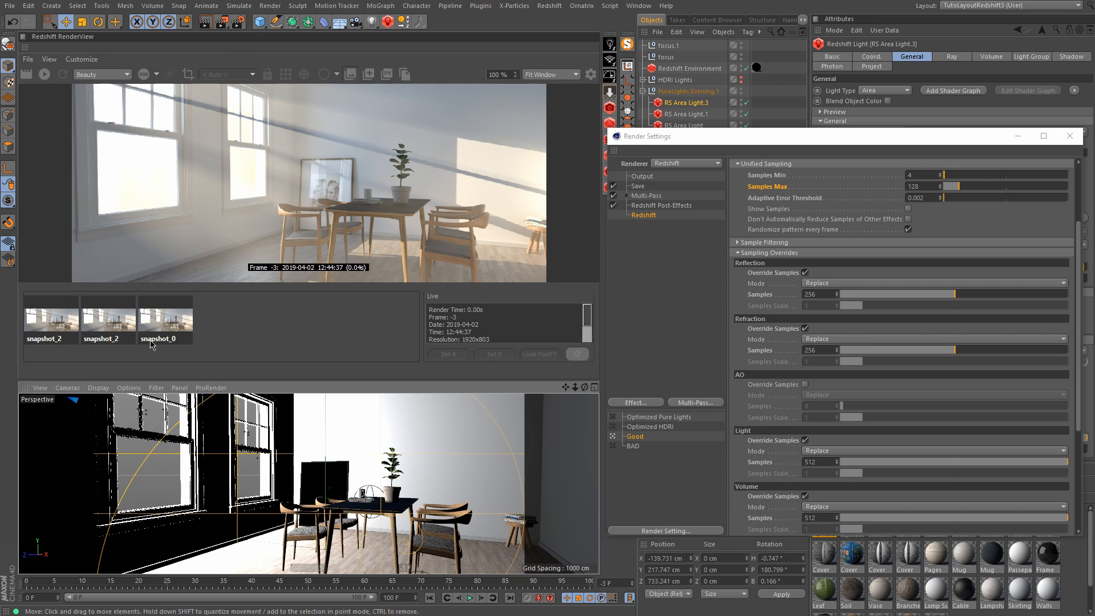
pyautogui.click(171, 334)
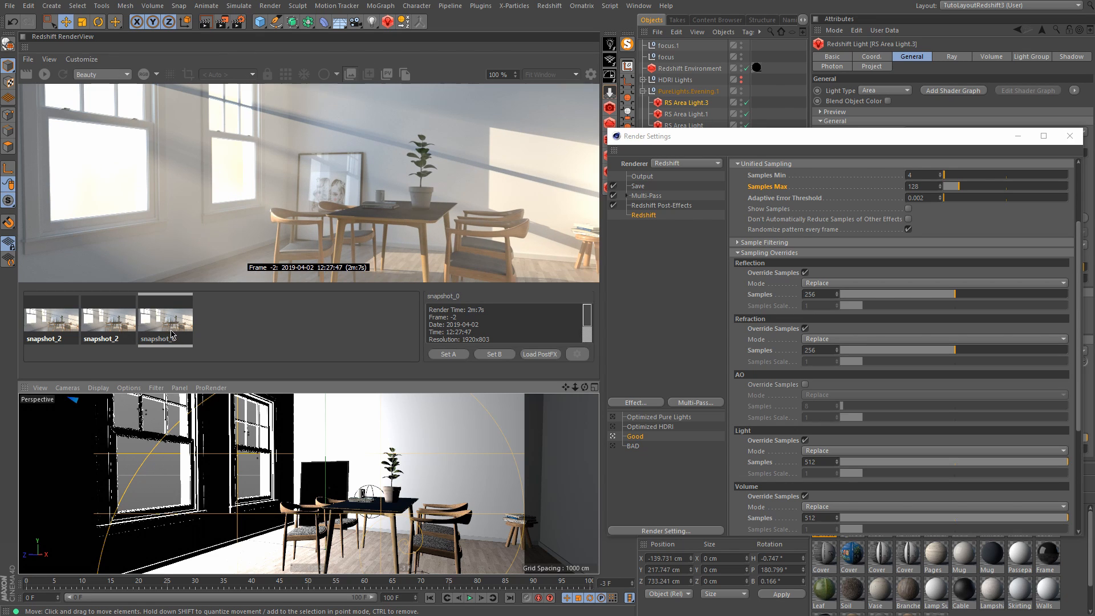
pyautogui.click(65, 326)
pyautogui.click(160, 323)
pyautogui.click(65, 328)
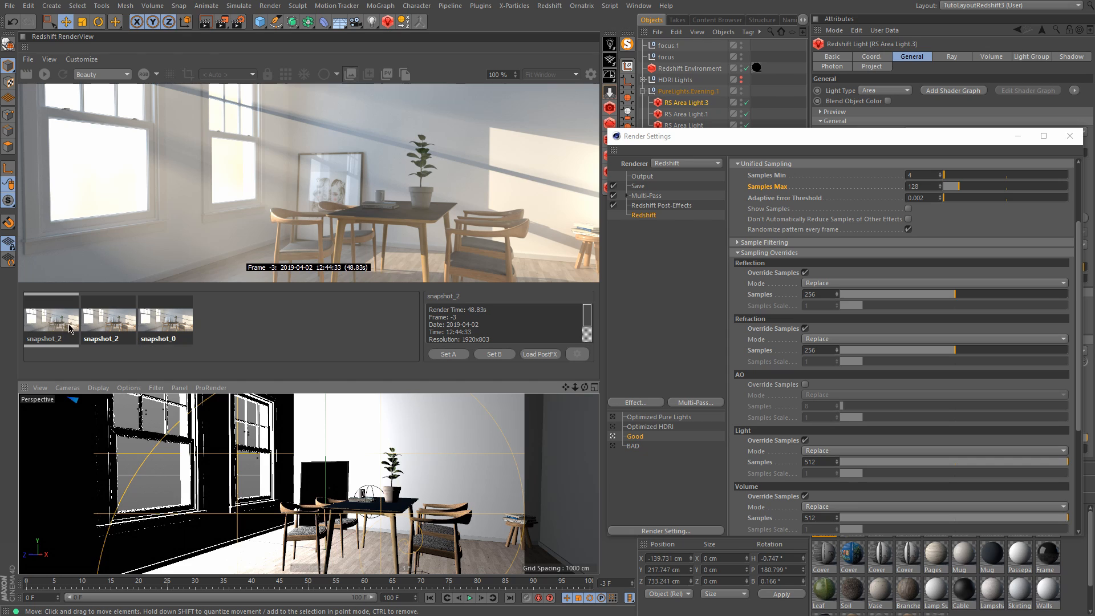
pyautogui.click(176, 322)
pyautogui.click(42, 330)
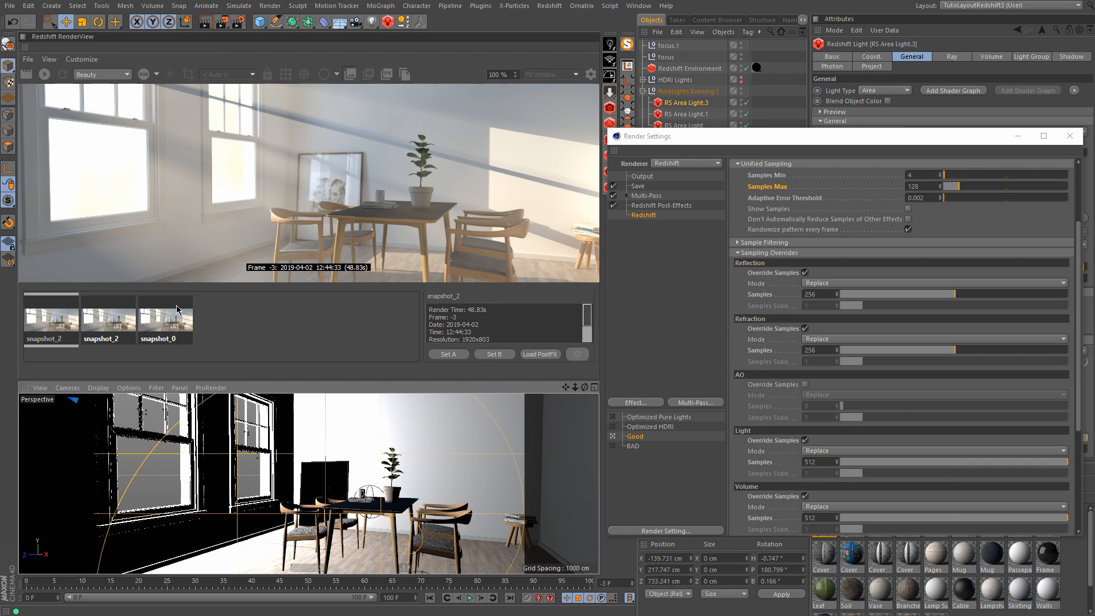
pyautogui.click(179, 314)
pyautogui.click(63, 330)
pyautogui.click(159, 326)
pyautogui.click(67, 326)
pyautogui.click(190, 323)
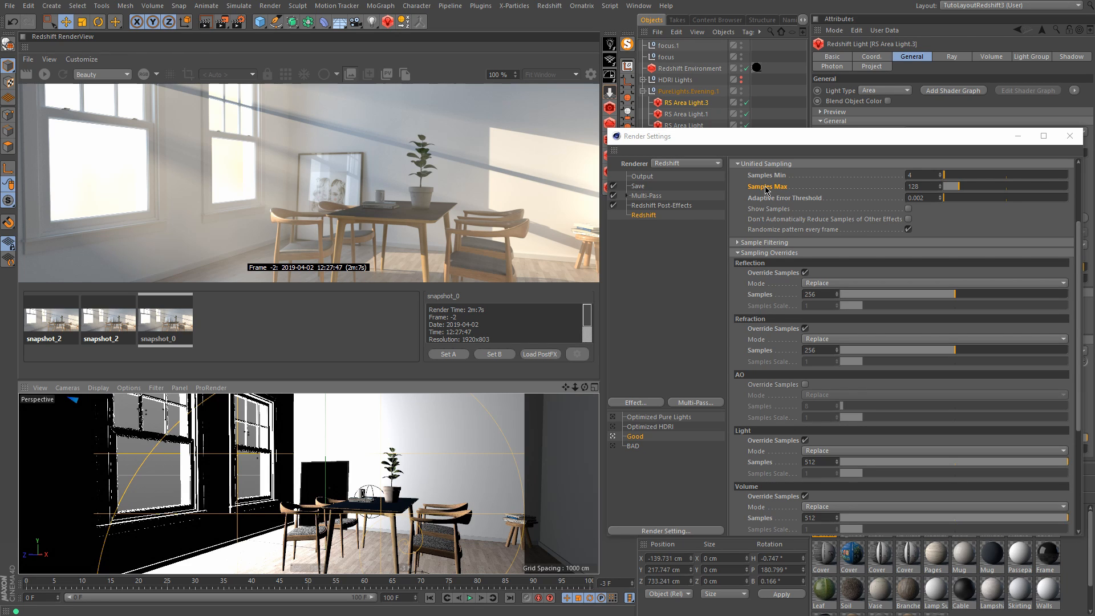
pyautogui.click(63, 322)
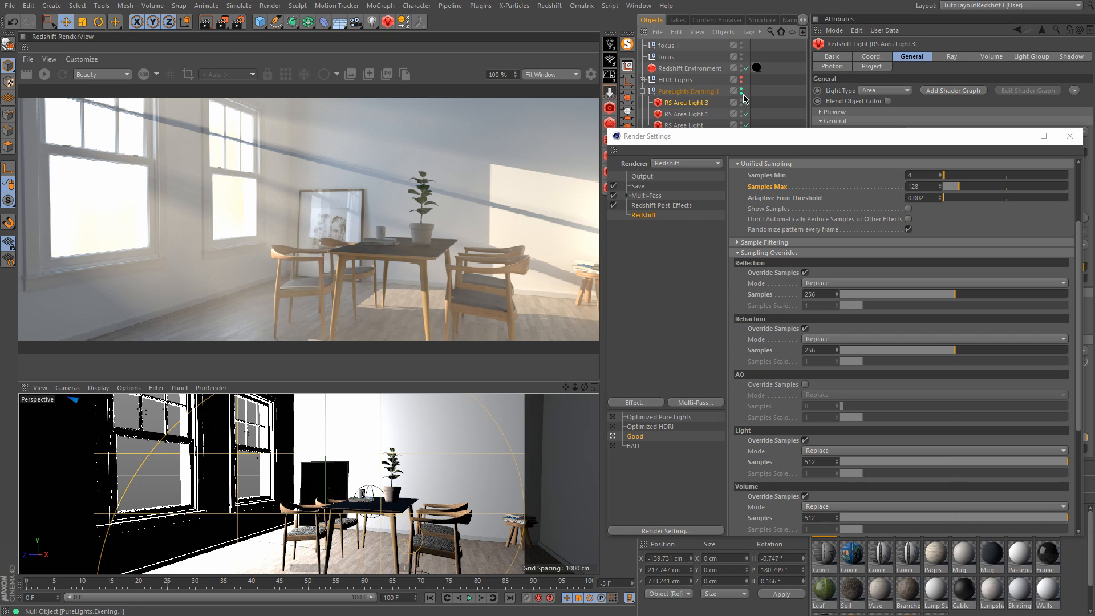
# Step: Disable the PureLights.Evening.1 group, enable the HDRI Lights group and expand it to reveal its lights
pyautogui.keyDown('alt'); pyautogui.click(741, 92); pyautogui.keyUp('alt')
pyautogui.keyDown('alt'); pyautogui.click(741, 81); pyautogui.keyUp('alt')
pyautogui.click(643, 92)
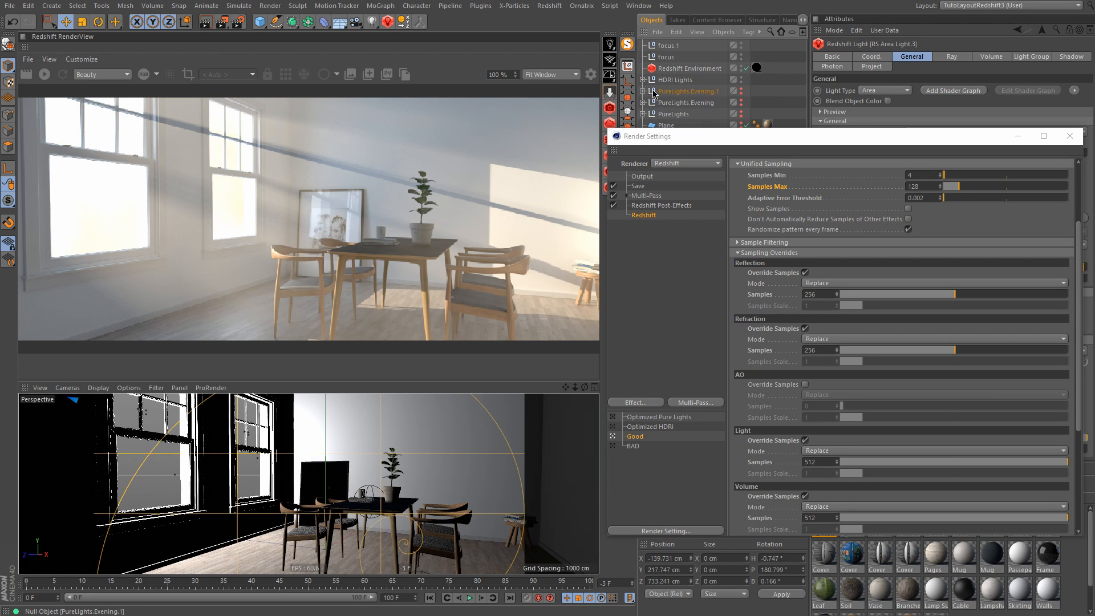
pyautogui.click(642, 79)
pyautogui.moveTo(700, 141); pyautogui.dragTo(705, 201)
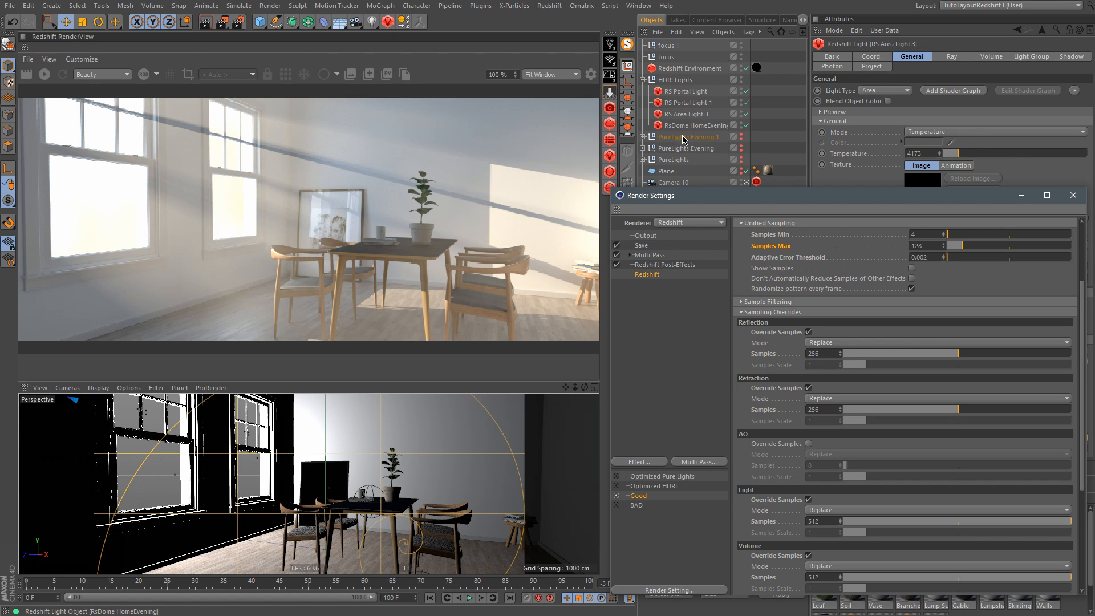
# Step: Examine the lights in the PureLights.Evening.1 group and the area and portal lights in the HDRI Lights group
pyautogui.click(644, 137)
pyautogui.moveTo(696, 195); pyautogui.dragTo(698, 219)
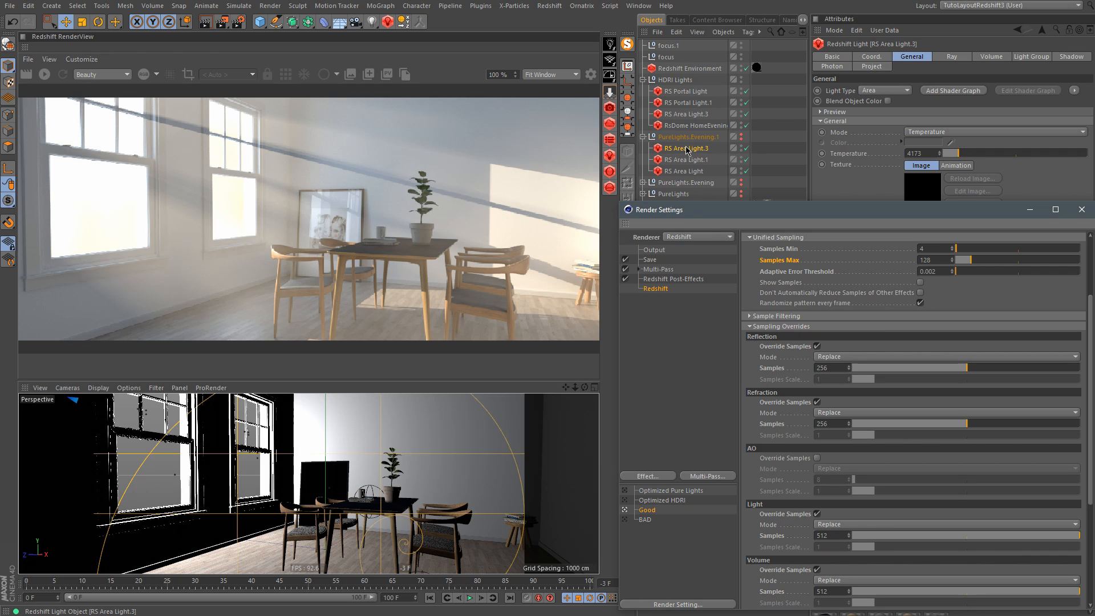
pyautogui.click(643, 137)
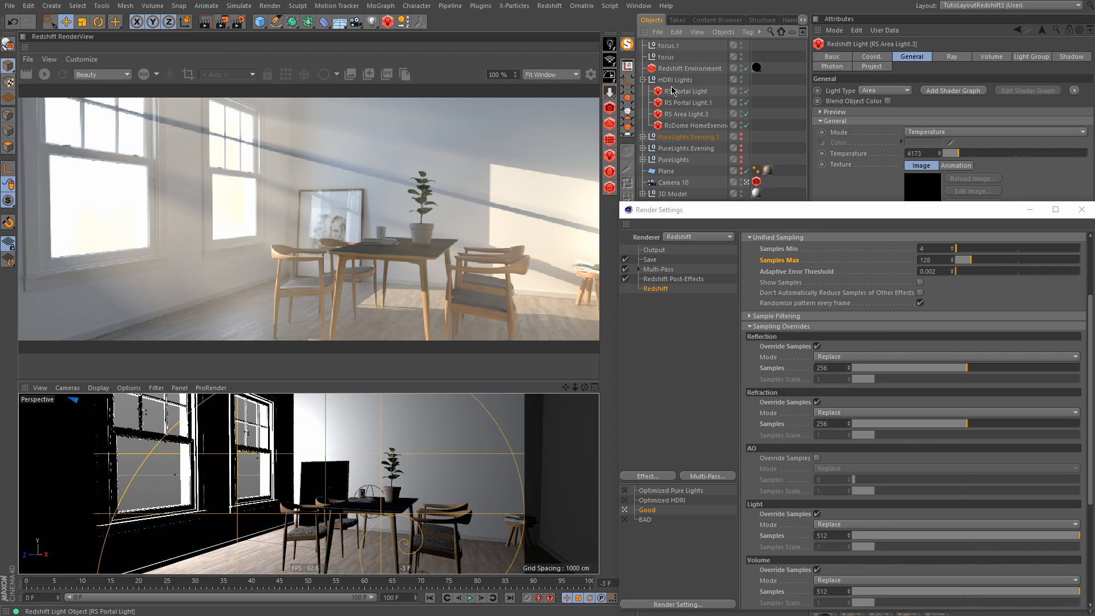
pyautogui.click(698, 115)
pyautogui.click(700, 102)
pyautogui.click(699, 92)
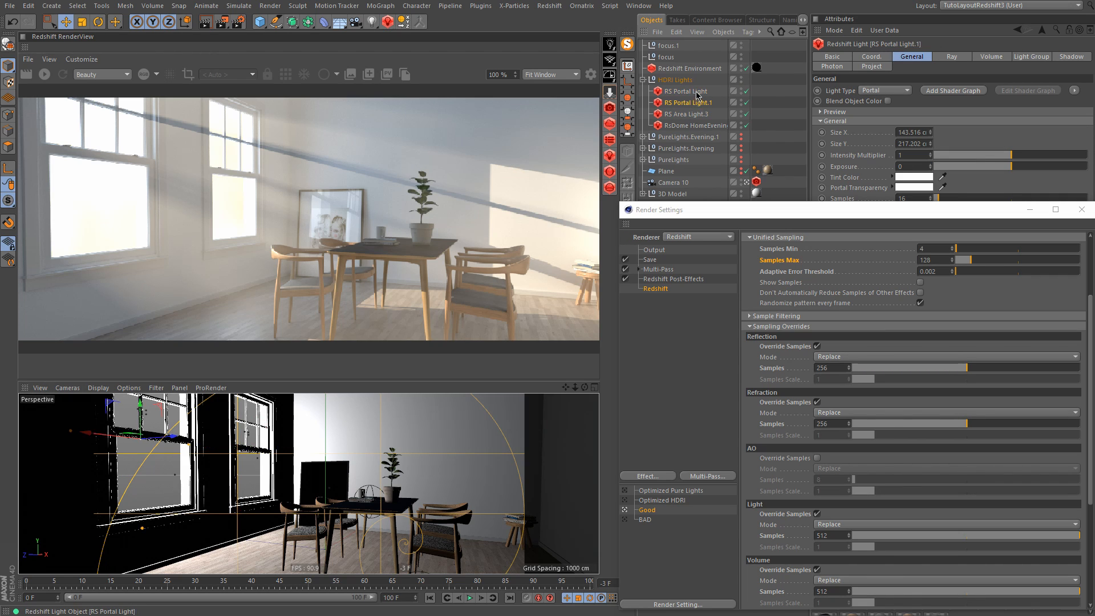
# Step: Review the settings of RS Area Light.1 and RS Area Light in the PureLights.Evening.1 group
pyautogui.click(643, 138)
pyautogui.click(700, 160)
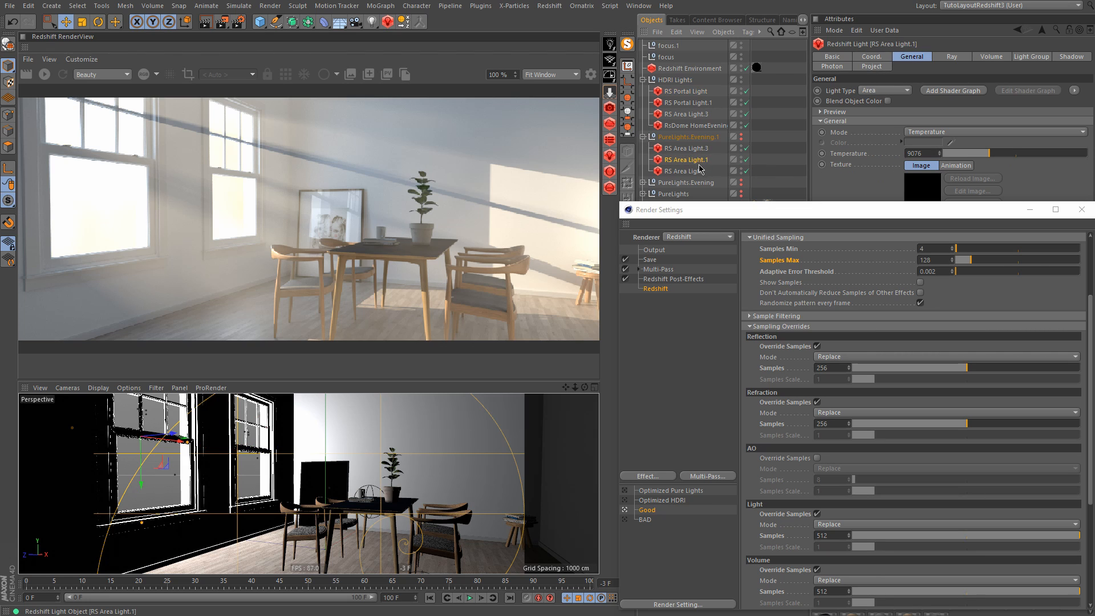
pyautogui.click(696, 172)
pyautogui.moveTo(701, 210); pyautogui.dragTo(517, 355)
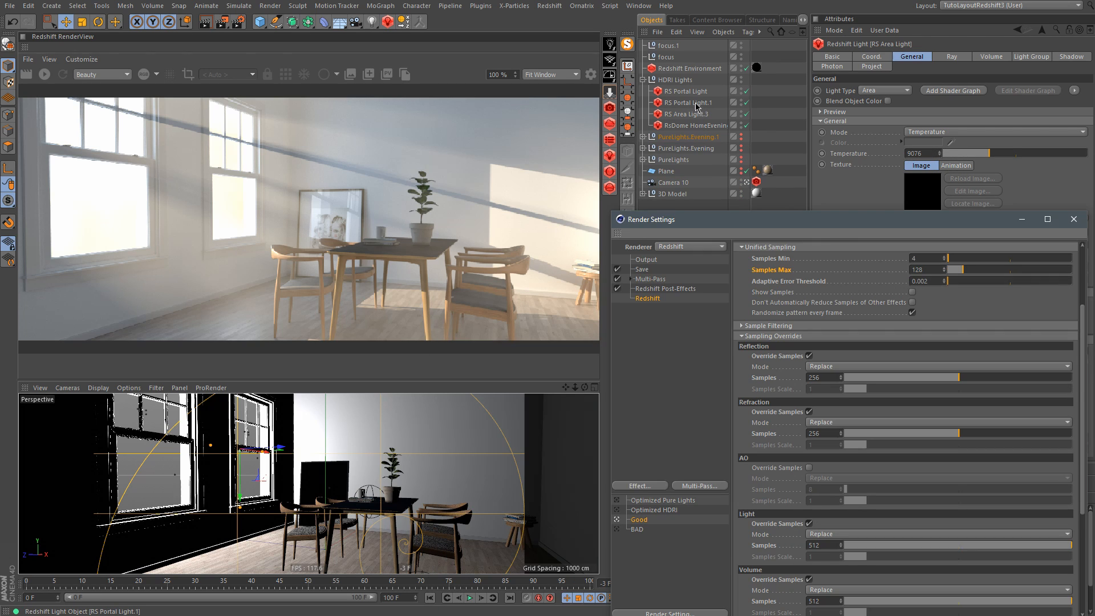
# Step: Review the settings of RS Portal Light.1 and the RsDome HomeEvening dome light in the HDRI Lights group
pyautogui.click(696, 104)
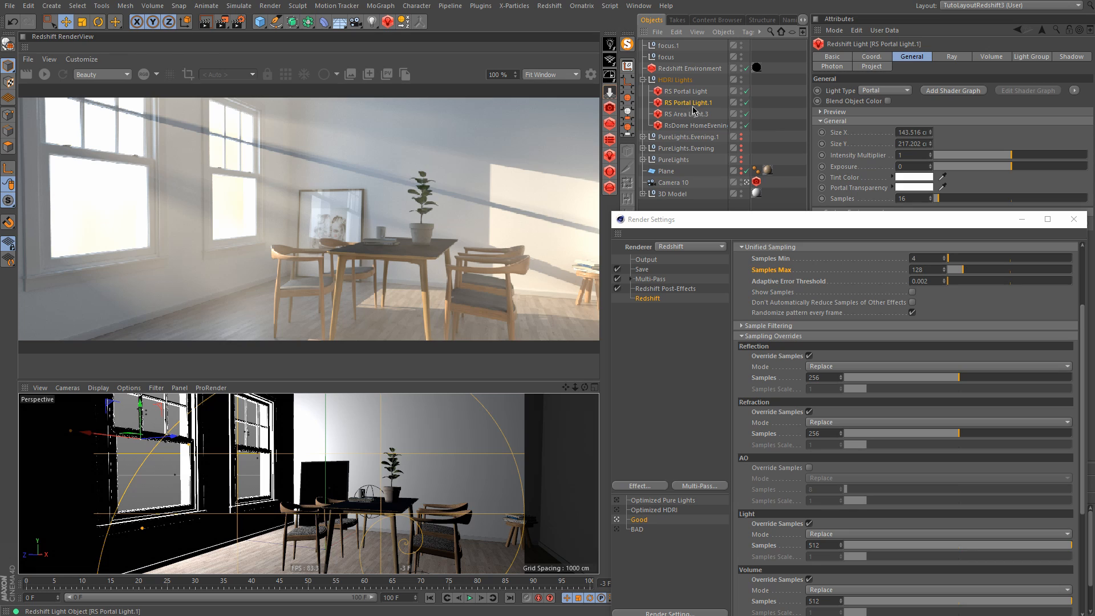
pyautogui.click(702, 127)
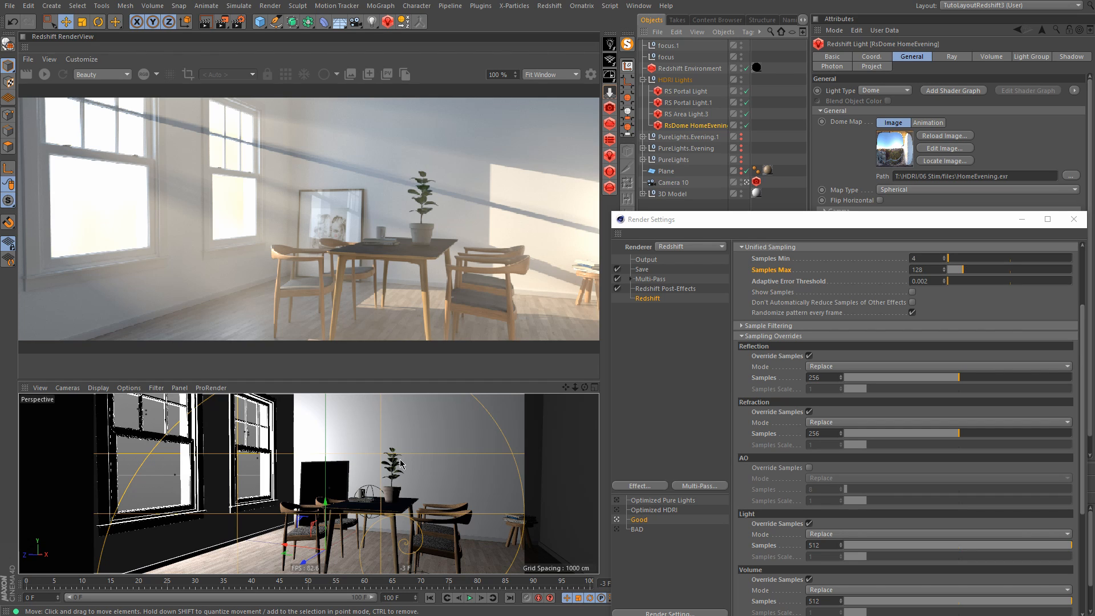
pyautogui.moveTo(699, 220); pyautogui.dragTo(730, 221)
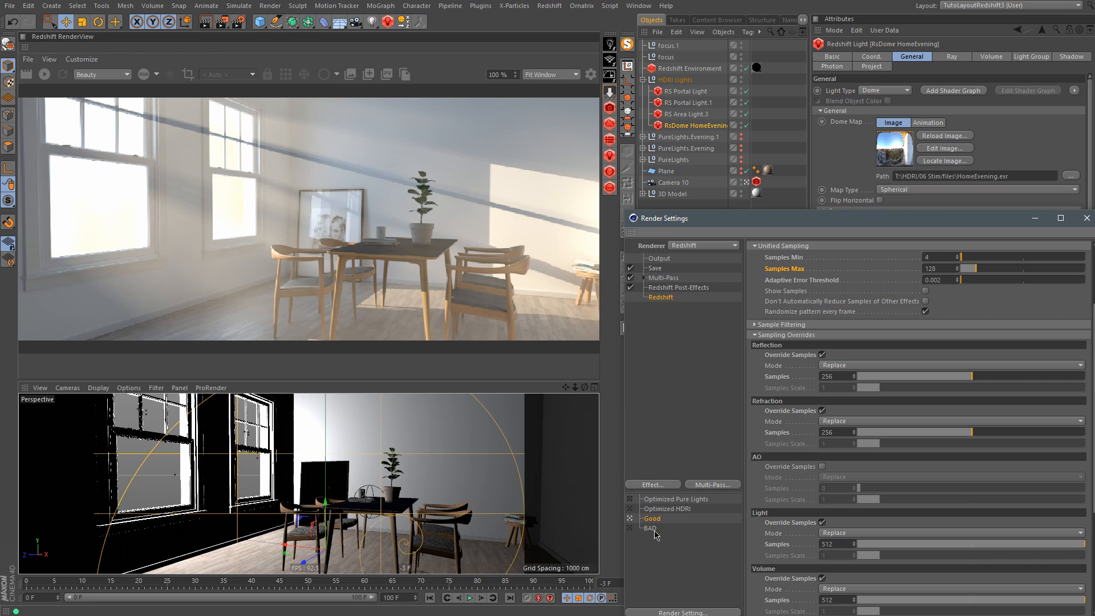
# Step: Duplicate the Good render setting, rename the copy Good HDRI and make it the active setting
pyautogui.moveTo(657, 518); pyautogui.dragTo(654, 523)
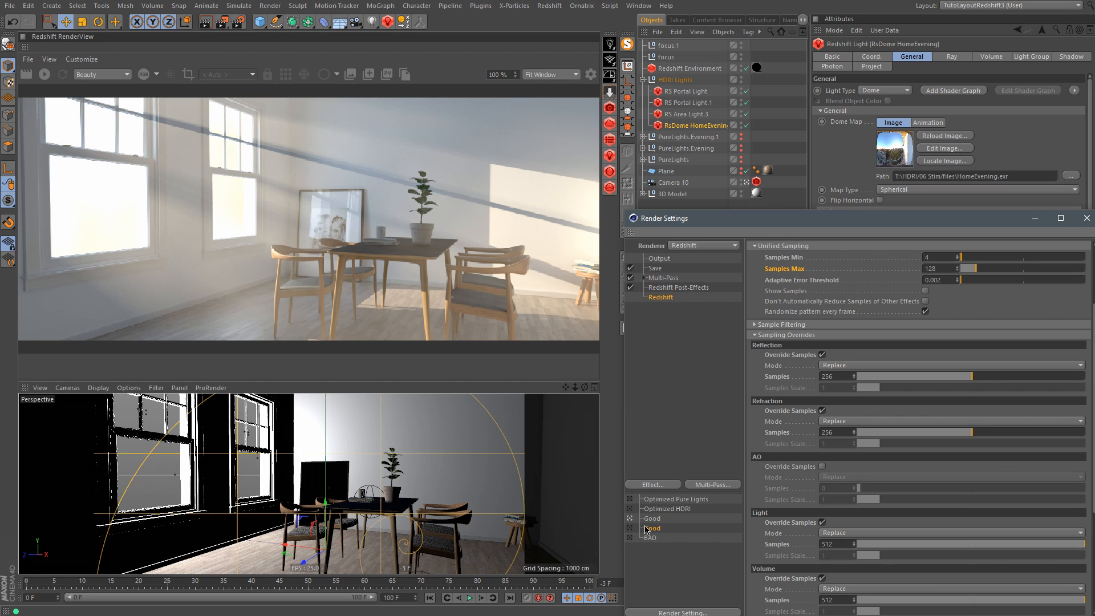
pyautogui.doubleClick(659, 528)
pyautogui.write('Good HDRI')
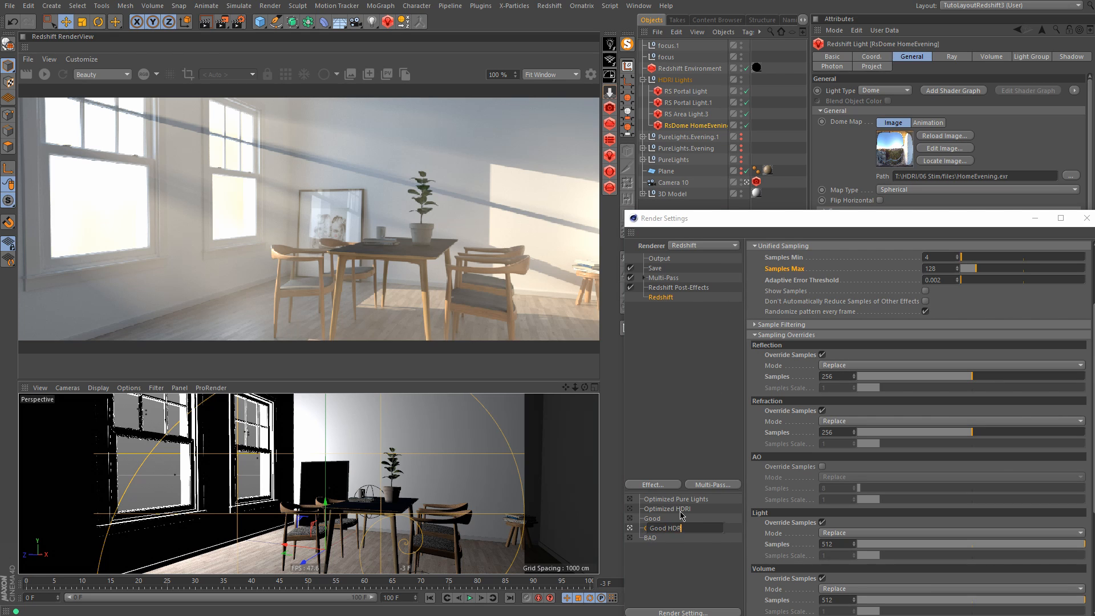
pyautogui.press('Return')
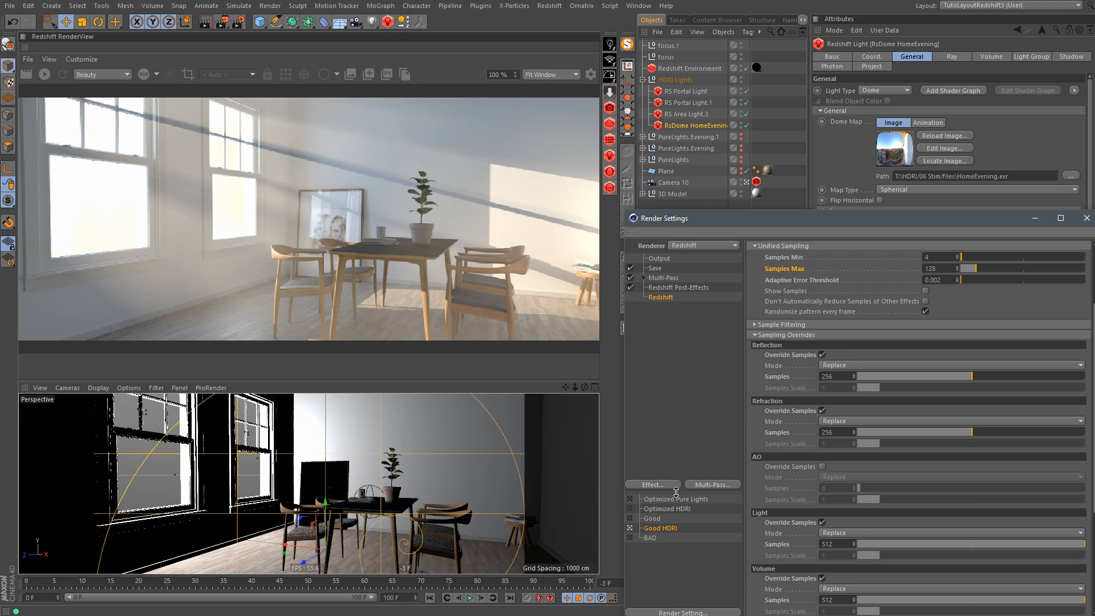
pyautogui.moveTo(675, 225); pyautogui.dragTo(672, 222)
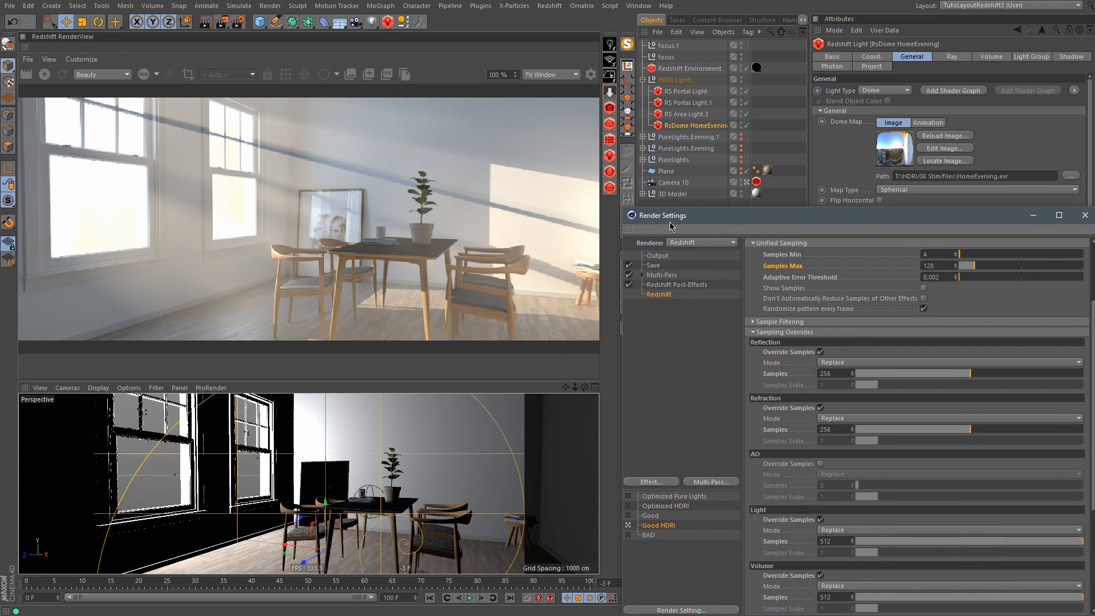
# Step: Render the interior with the HDRI lights and inspect the noise on the wall beside the windows up close
pyautogui.click(45, 75)
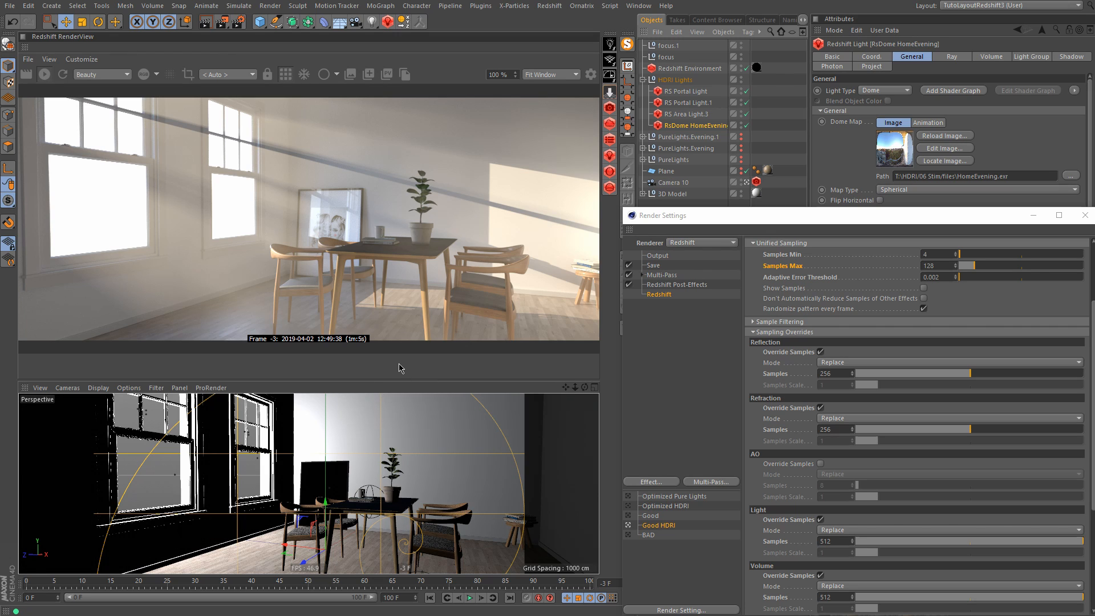
pyautogui.scroll(5, 322, 166)
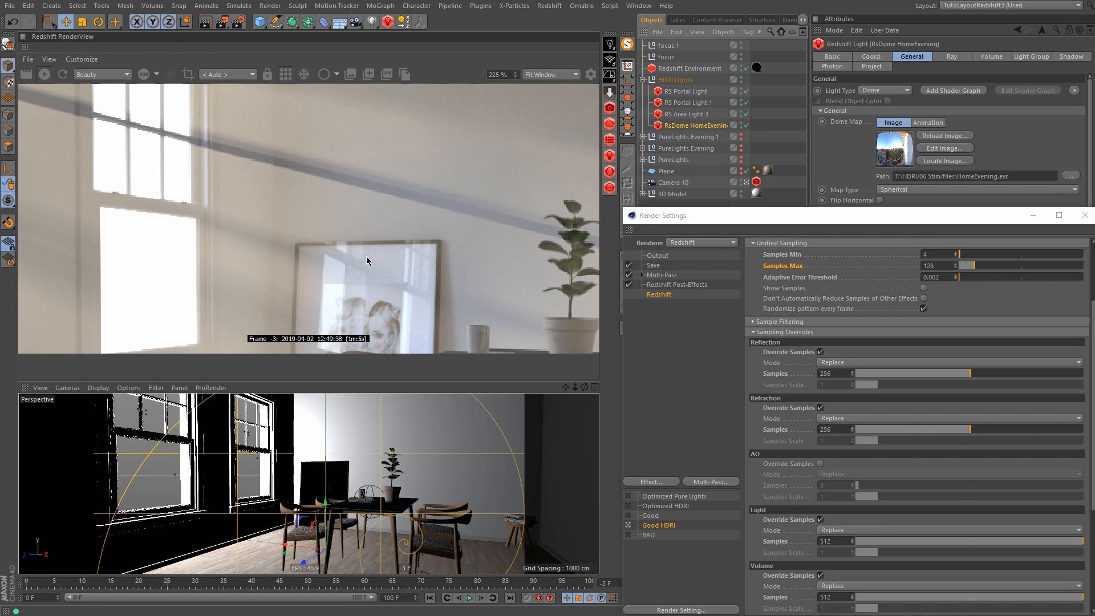
pyautogui.scroll(2, 366, 256)
pyautogui.moveTo(350, 179); pyautogui.dragTo(335, 234, button='middle')
pyautogui.moveTo(262, 148); pyautogui.dragTo(316, 221, button='middle')
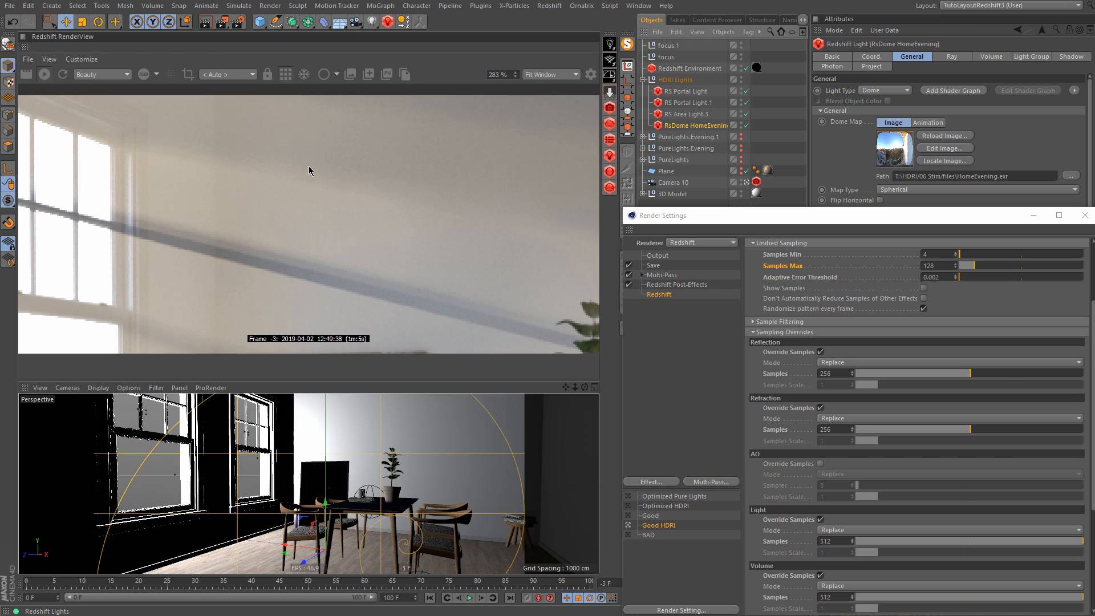
# Step: Set the Brute Force GI number of rays to 2048 in the Good HDRI setting
pyautogui.scroll(3, 1086, 322)
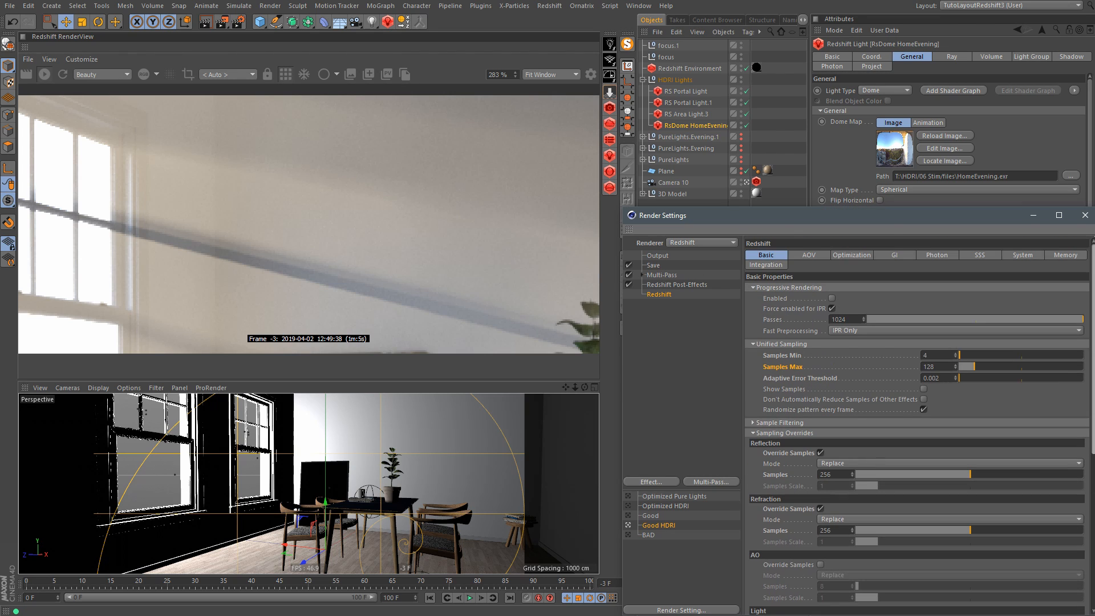
pyautogui.click(900, 256)
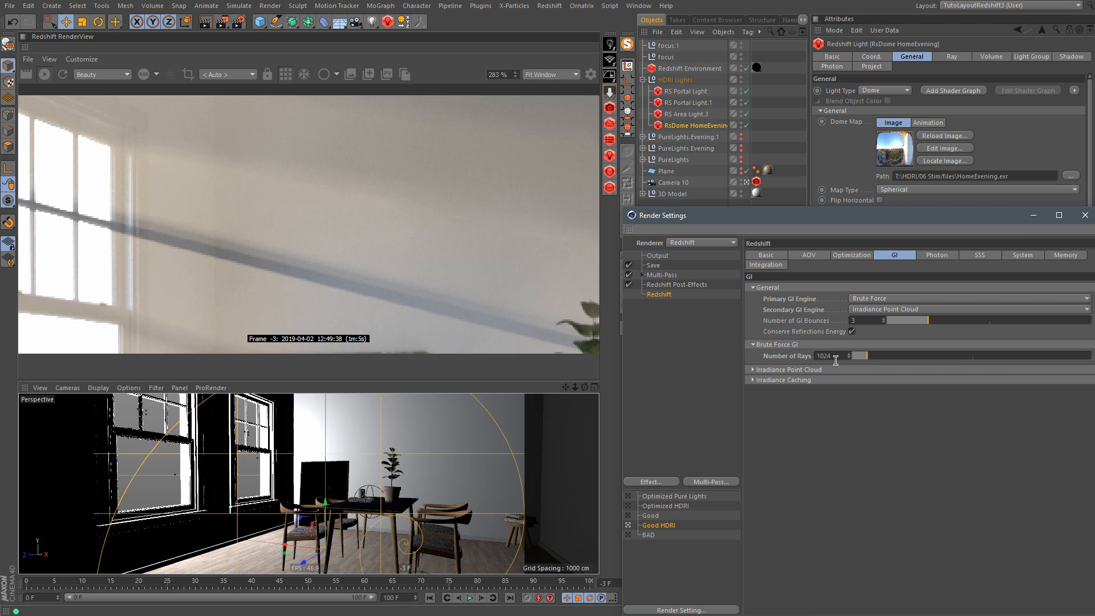
pyautogui.click(360, 221)
pyautogui.scroll(-3, 365, 222)
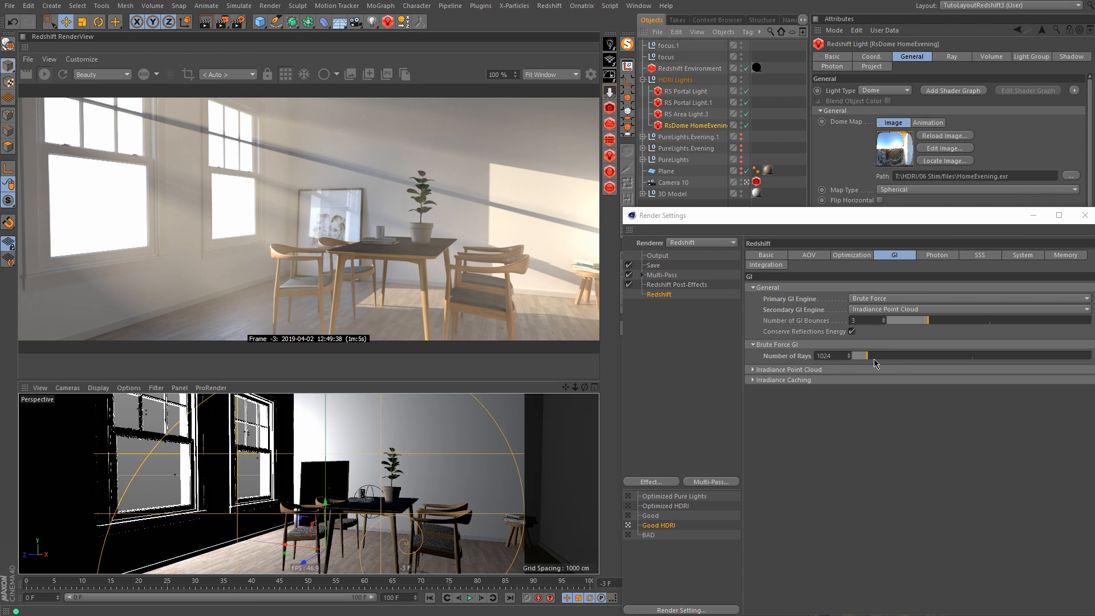
pyautogui.doubleClick(824, 355)
pyautogui.write('2048')
pyautogui.press('Return')
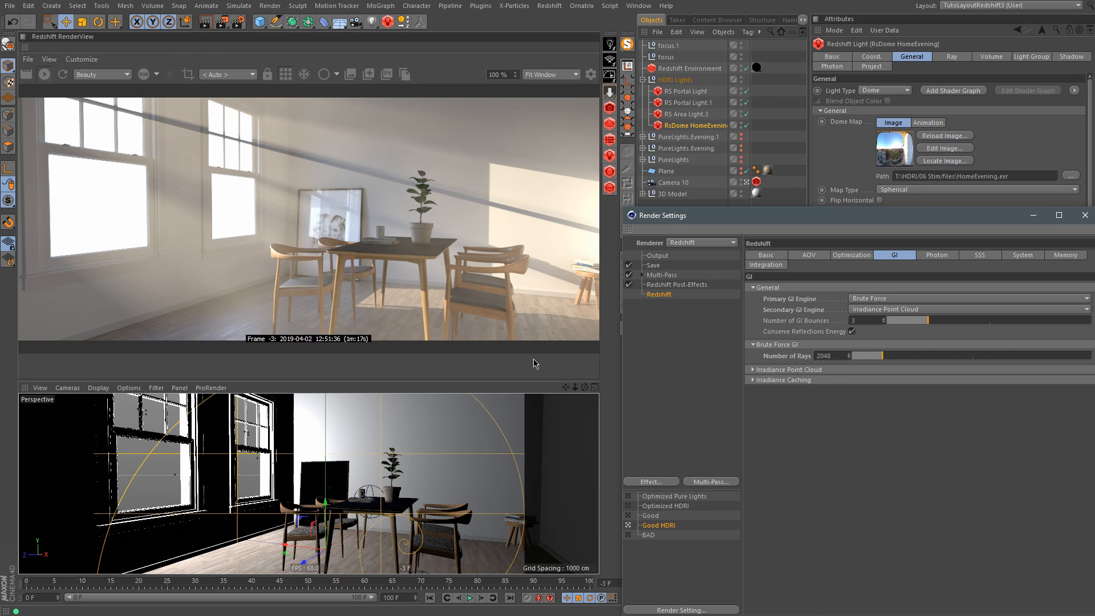
# Step: Store a snapshot of the finished HDRI render and stop the live rendering
pyautogui.click(350, 75)
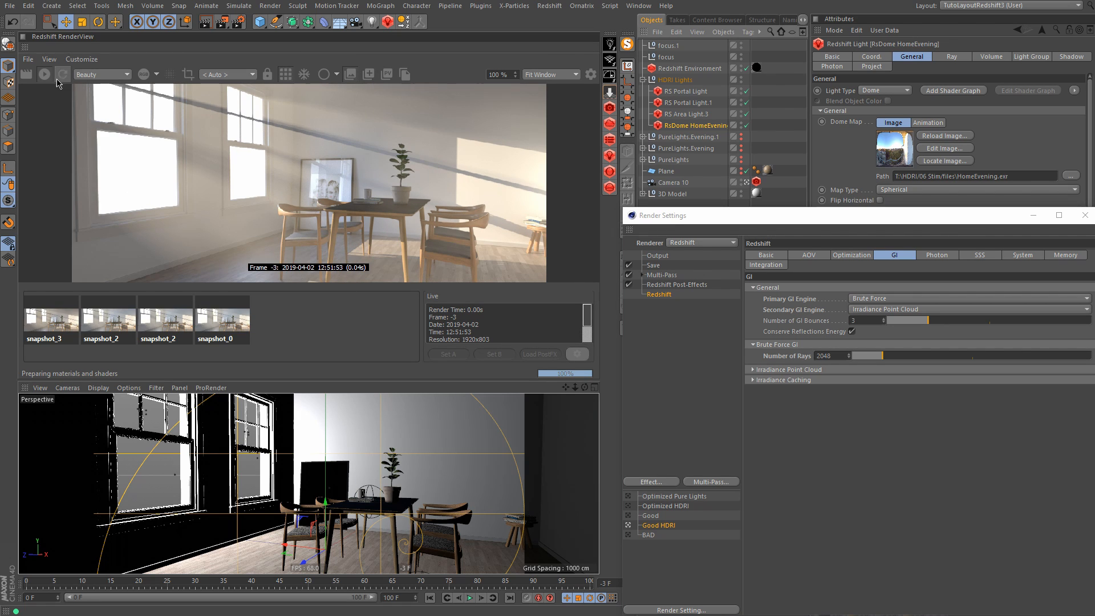
pyautogui.click(45, 75)
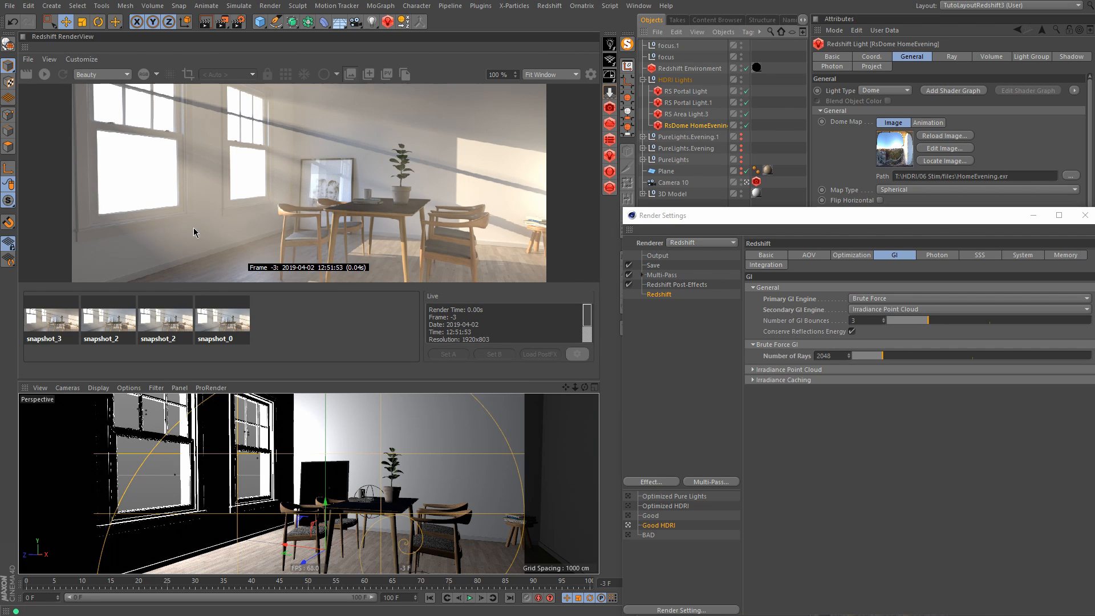
# Step: Compare the images and render times of snapshot_0, snapshot_2 and snapshot_3
pyautogui.click(165, 469)
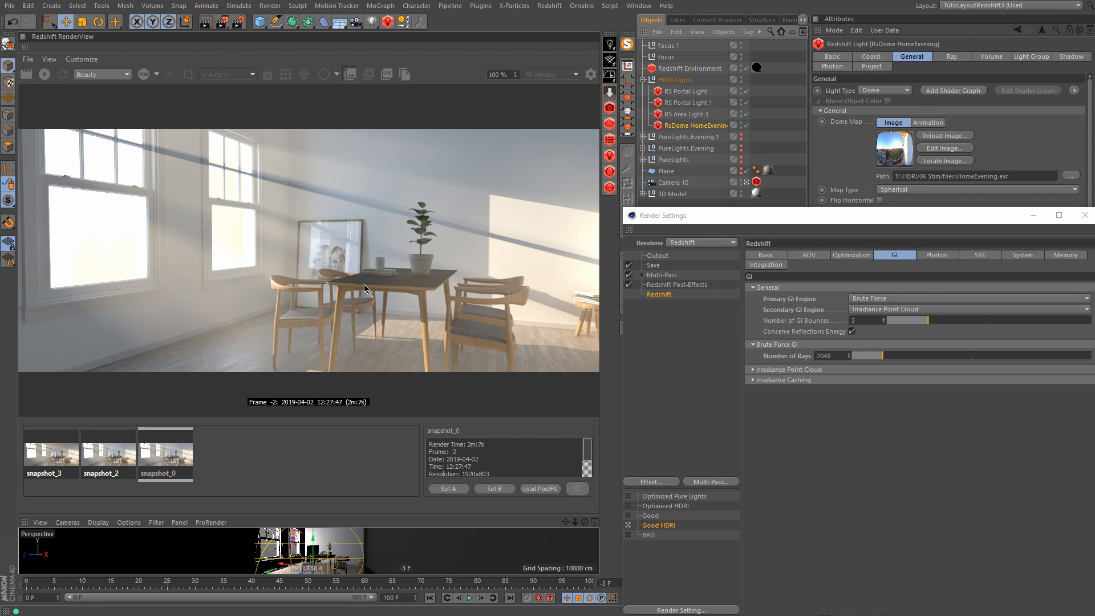
pyautogui.click(118, 455)
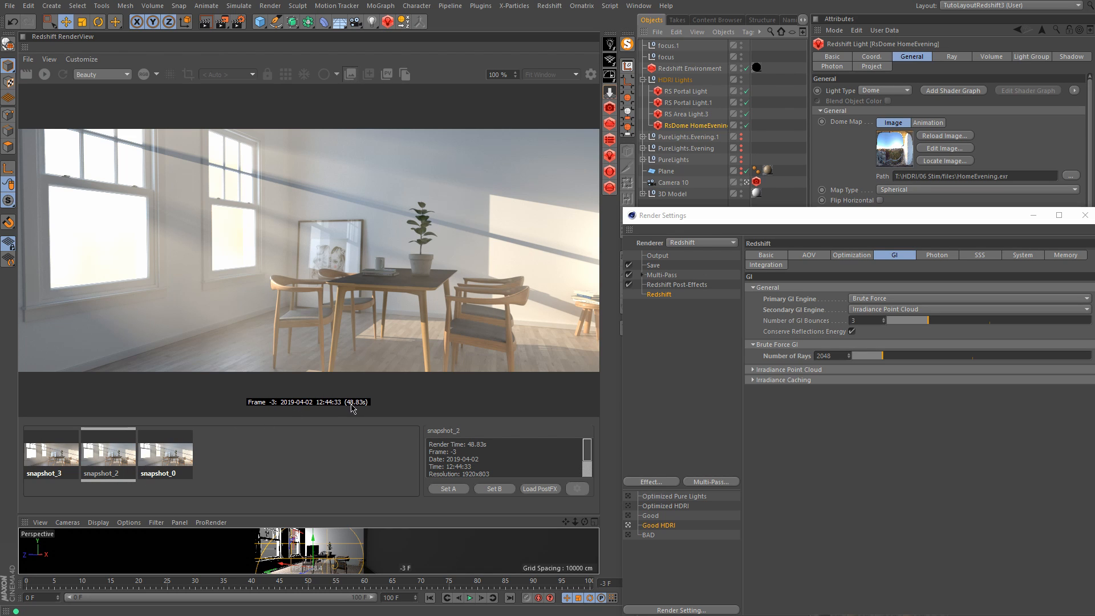
pyautogui.click(164, 465)
pyautogui.click(125, 458)
pyautogui.click(145, 460)
pyautogui.click(124, 459)
pyautogui.click(142, 459)
pyautogui.click(123, 459)
pyautogui.click(61, 461)
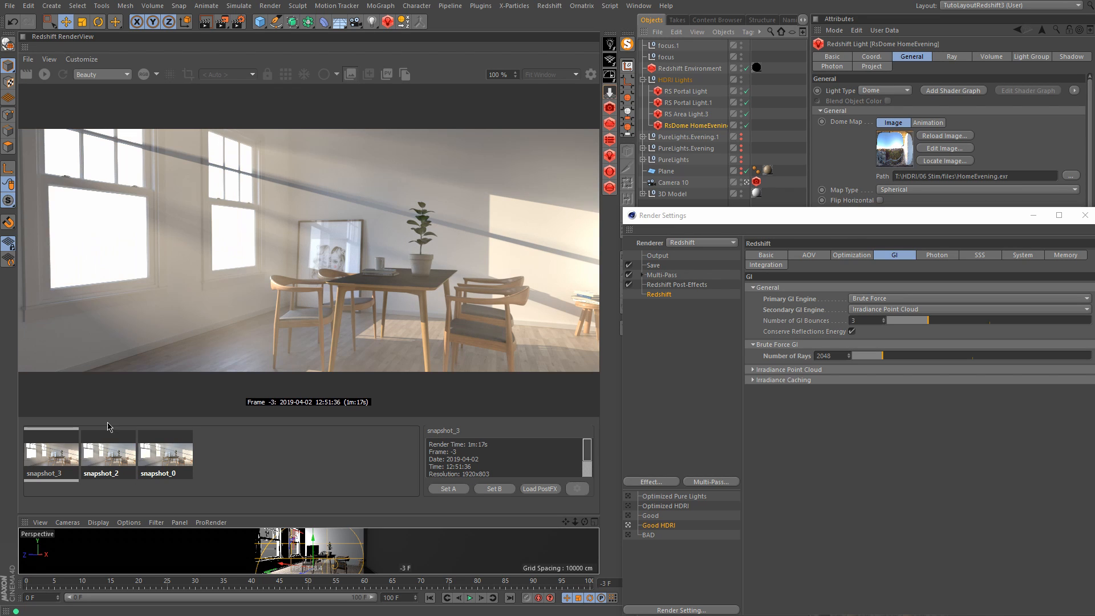